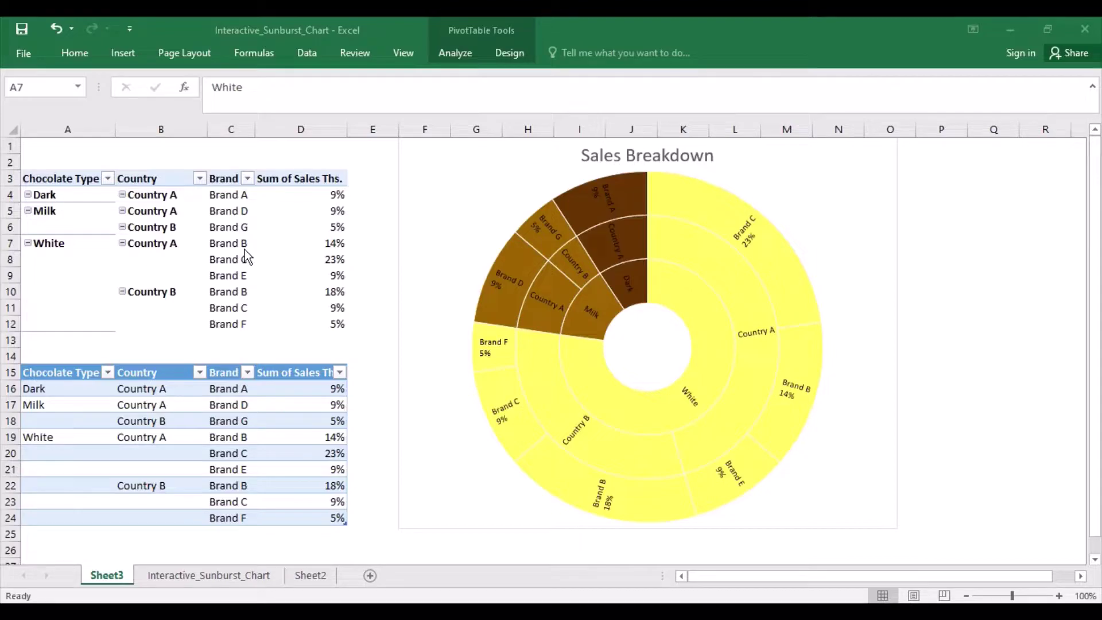
Step: Collapse White (77%), Dark (9%) and Milk (14%), then expand White into countries and brands again
{"action": "left_click", "coordinate": [27, 243]}
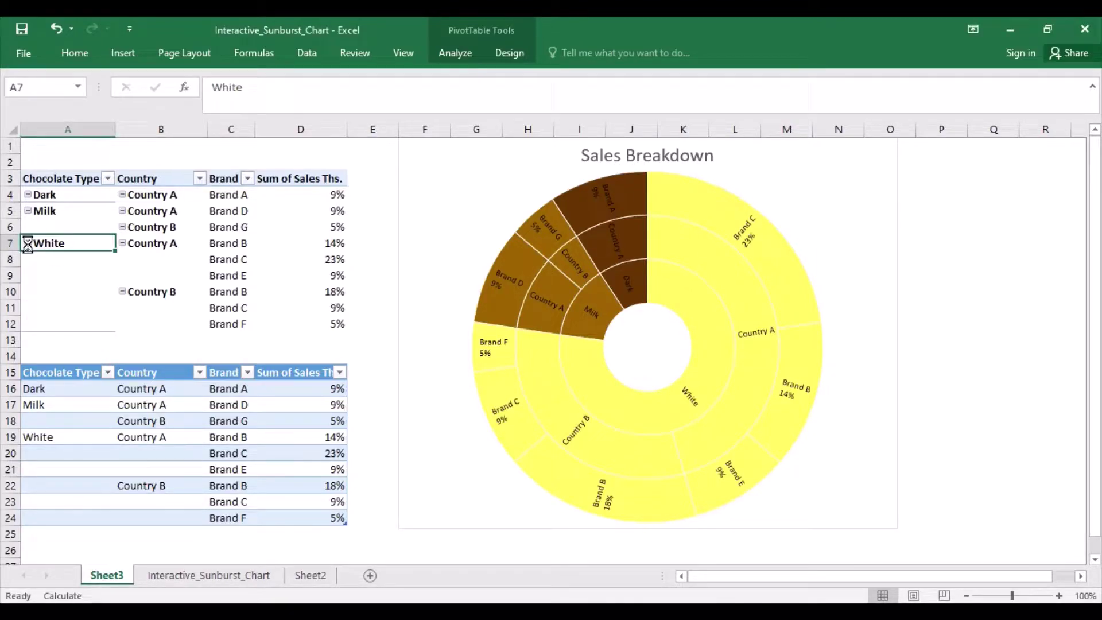
{"action": "left_click", "coordinate": [28, 195]}
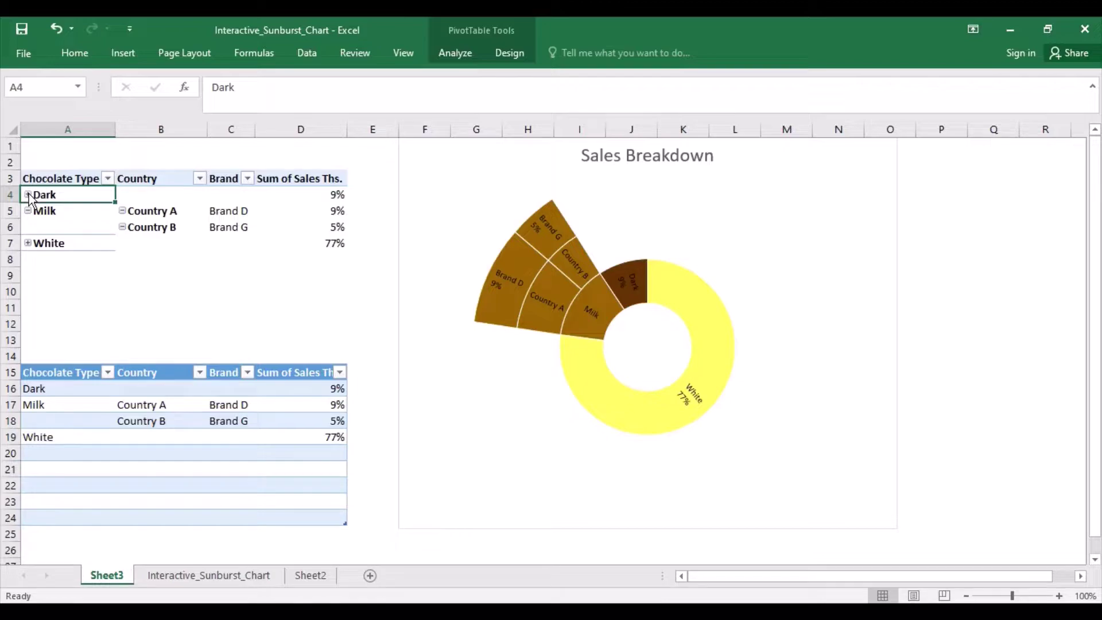
{"action": "left_click", "coordinate": [27, 210]}
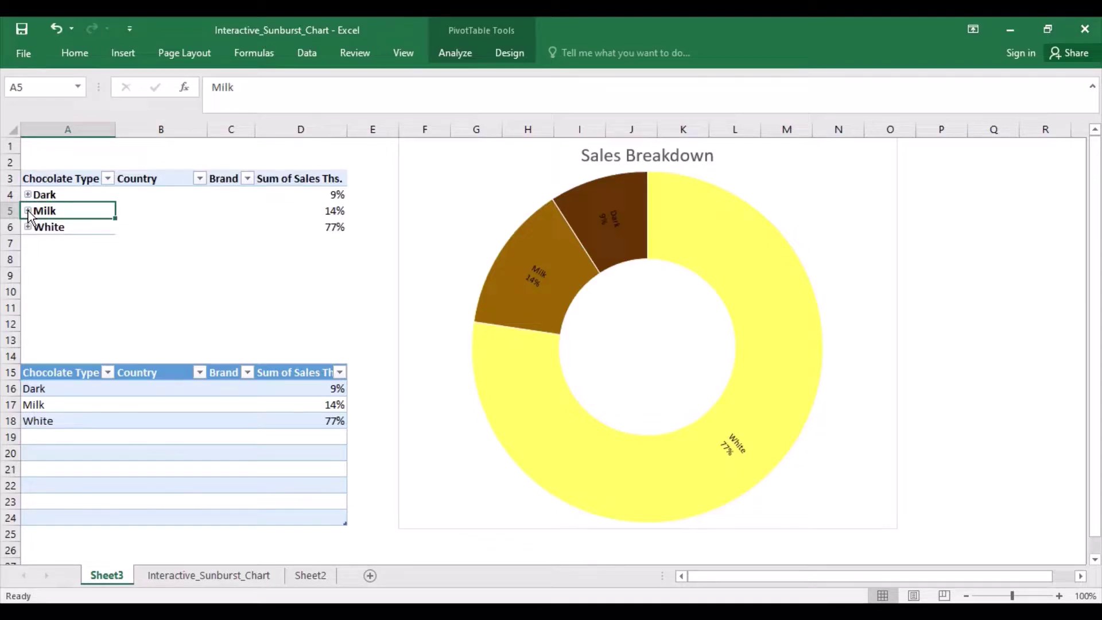
{"action": "left_click", "coordinate": [28, 226]}
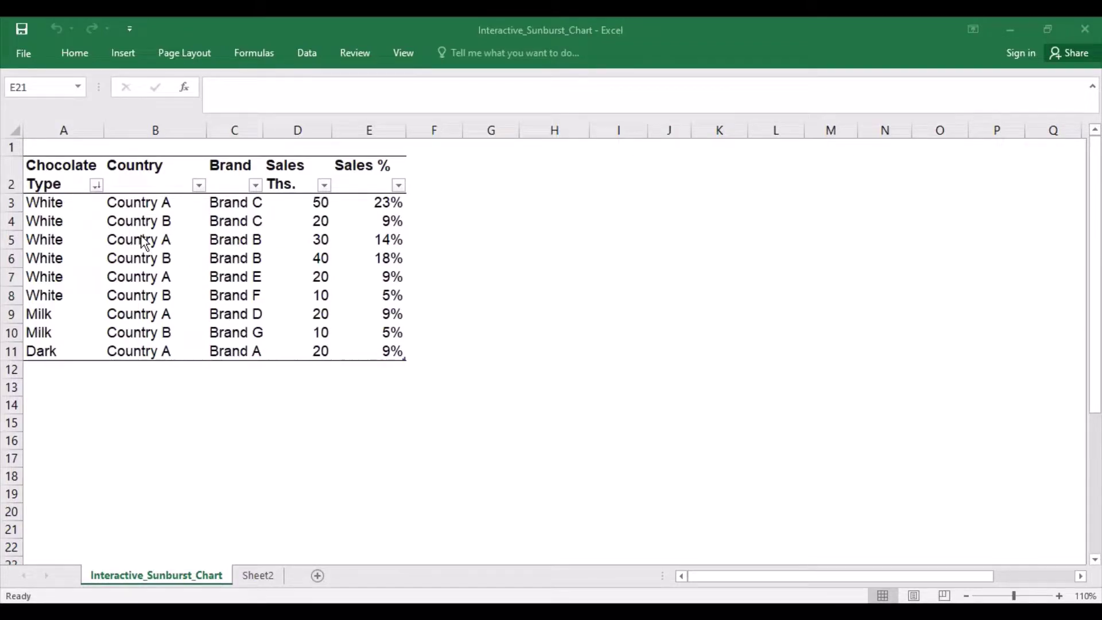
Step: Select A2:C11 together with E2:E11 as the chart data
{"action": "left_click_drag", "start_coordinate": [69, 172], "coordinate": [227, 350]}
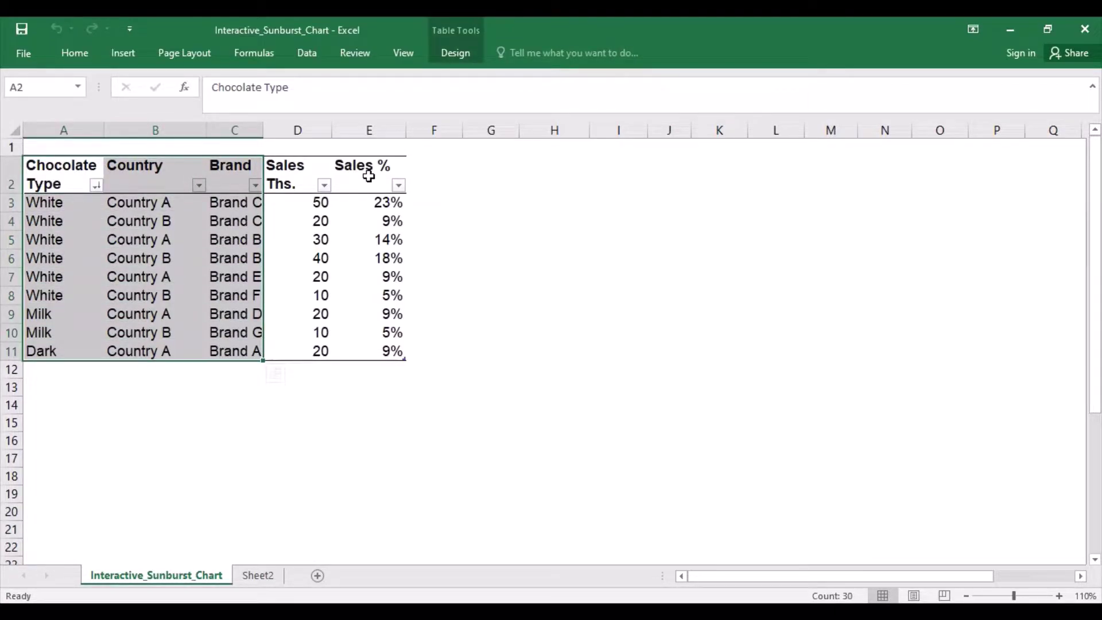
{"action": "left_click_drag", "start_coordinate": [368, 176], "coordinate": [373, 346]}
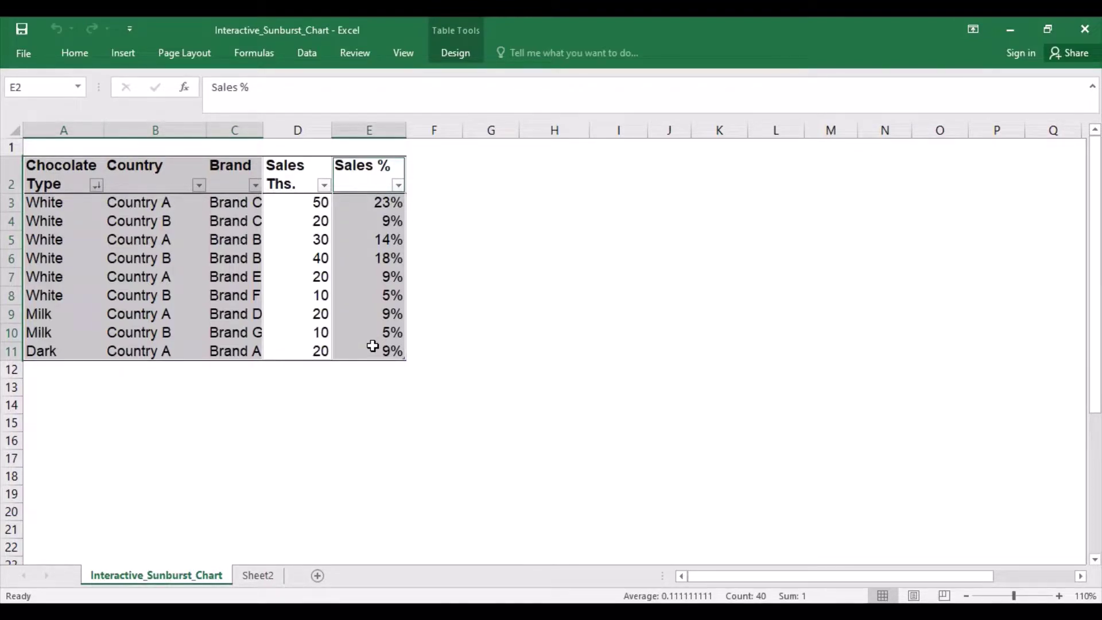
Step: Insert a Sunburst chart from All Charts, move it right of the table and enlarge it
{"action": "left_click", "coordinate": [119, 49]}
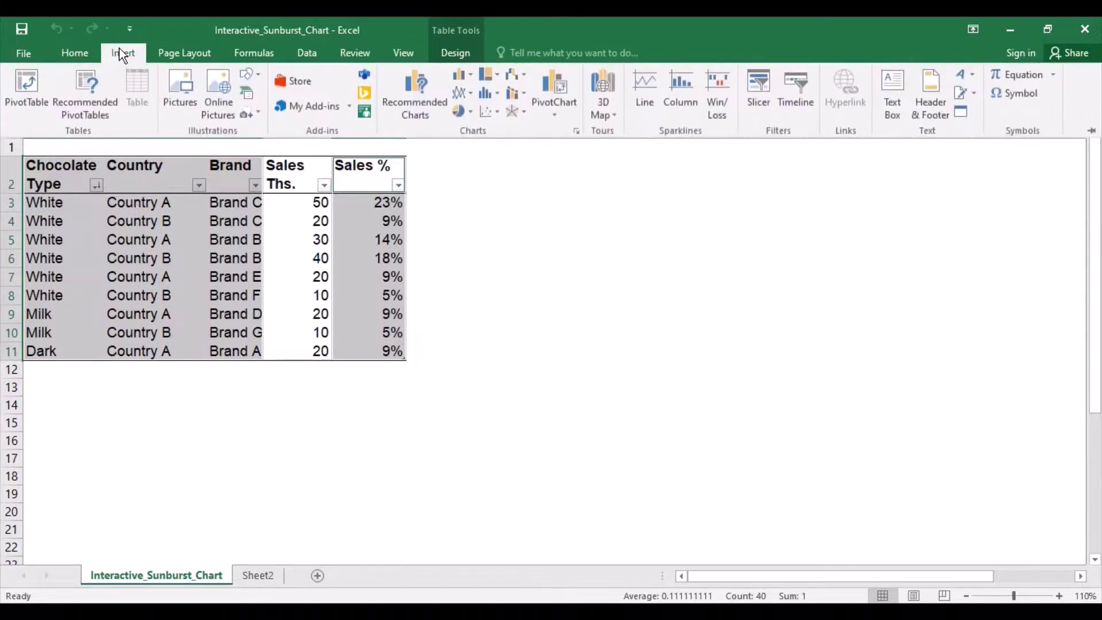
{"action": "left_click", "coordinate": [576, 131]}
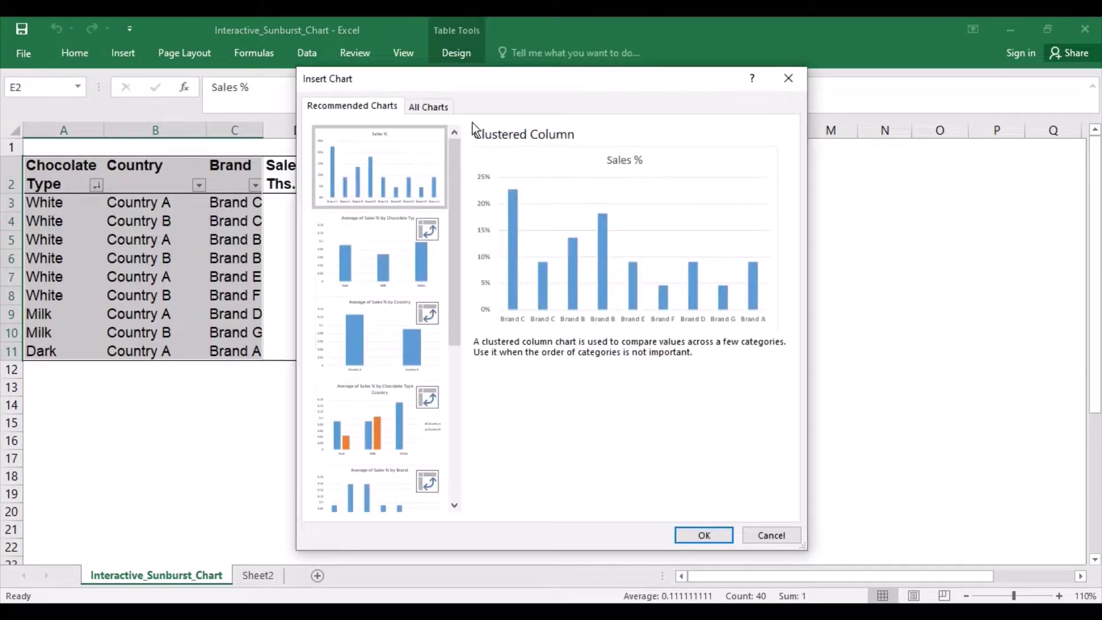
{"action": "left_click", "coordinate": [425, 109]}
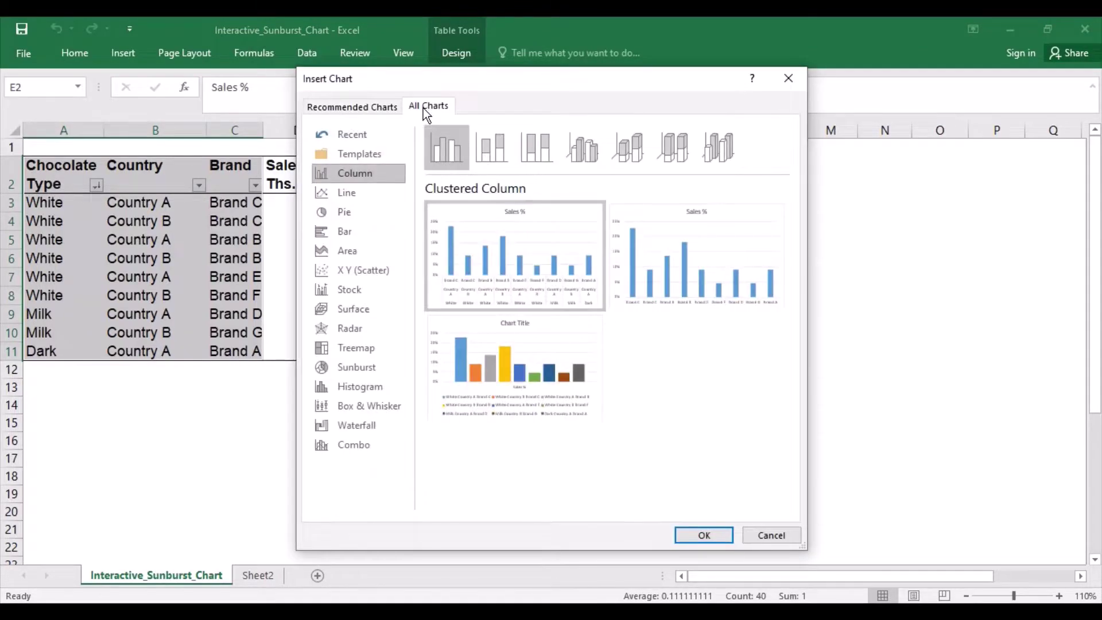
{"action": "left_click", "coordinate": [350, 367]}
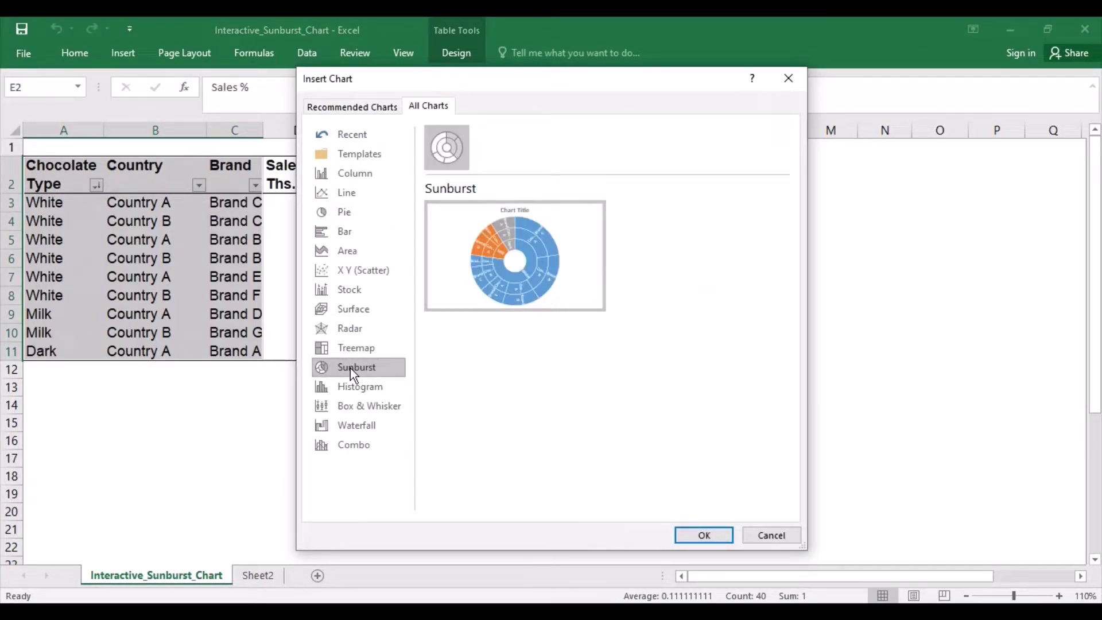
{"action": "left_click", "coordinate": [714, 532]}
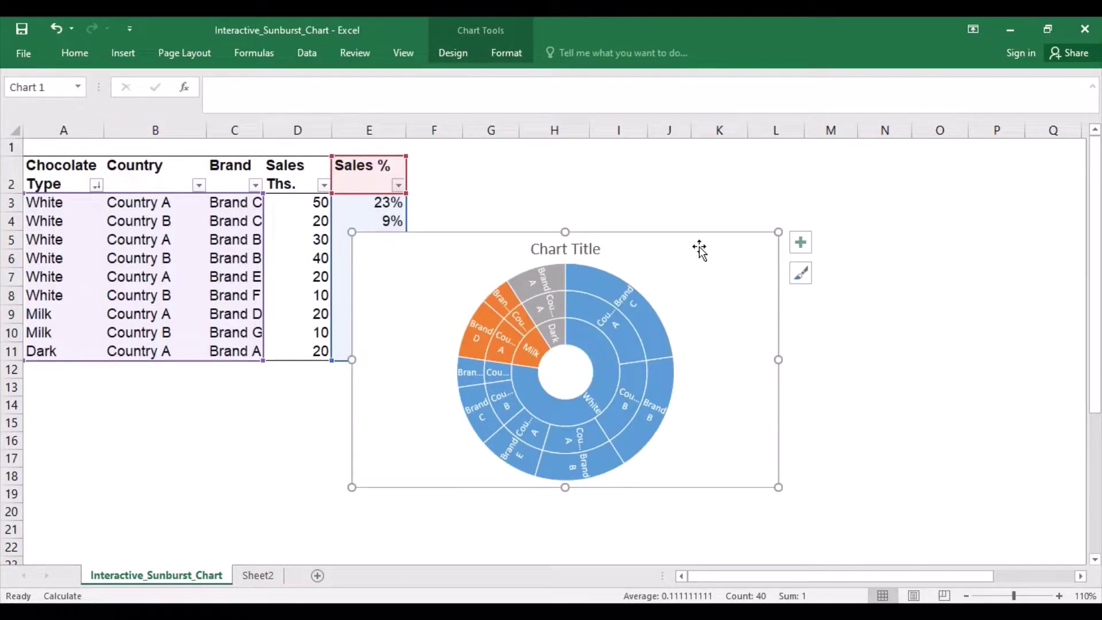
{"action": "left_click_drag", "start_coordinate": [699, 250], "coordinate": [770, 167]}
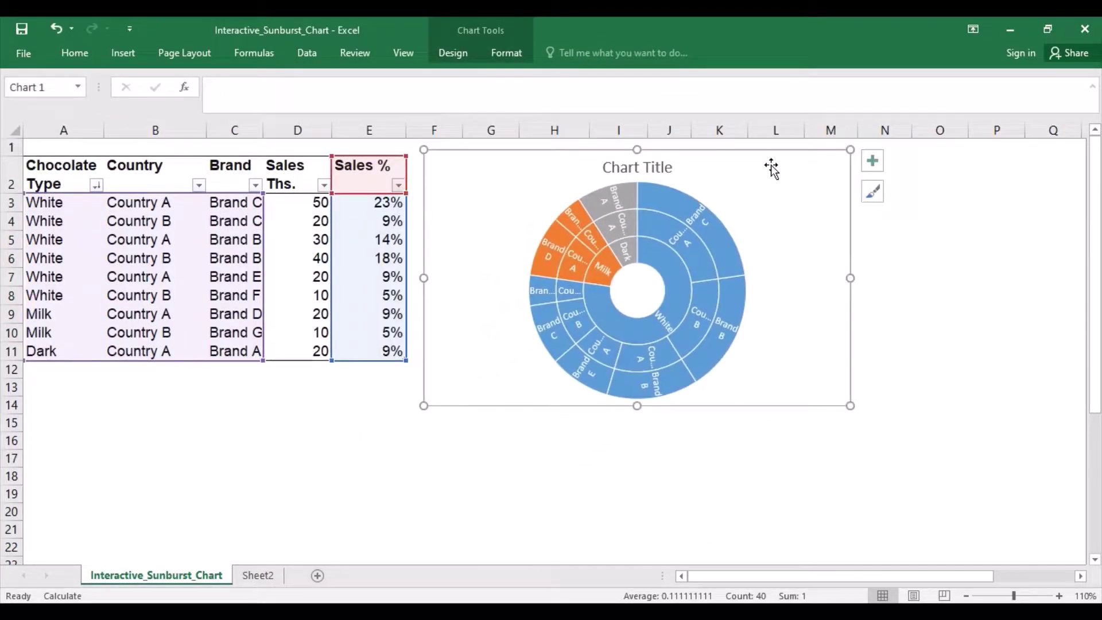
{"action": "left_click_drag", "start_coordinate": [849, 406], "coordinate": [933, 500]}
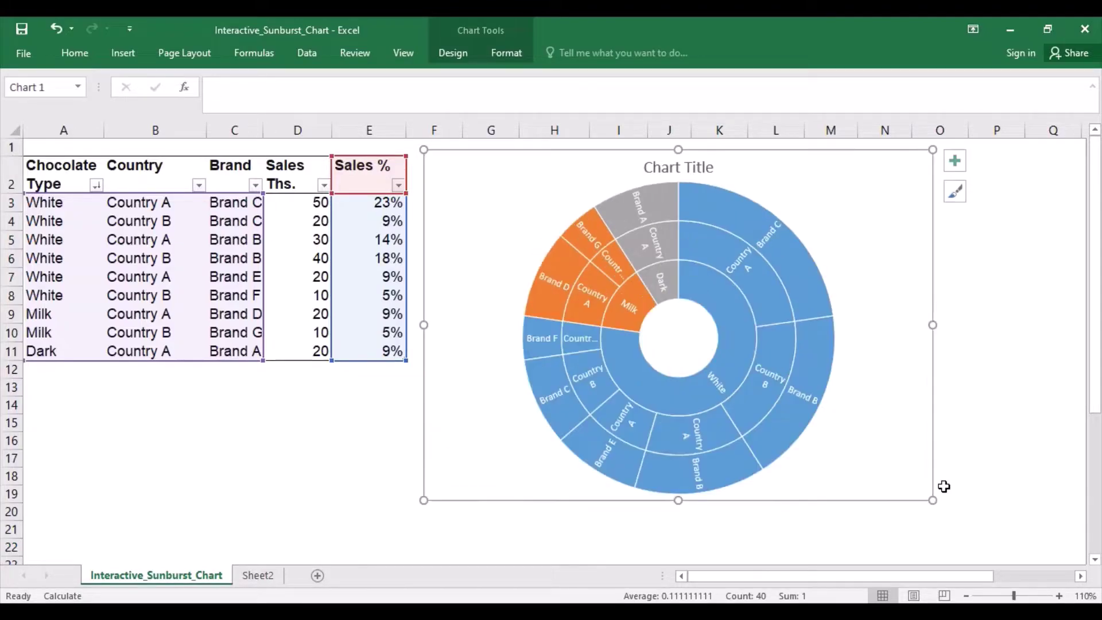
Step: Add Value to the sunburst data labels with a (New Line) separator
{"action": "left_click", "coordinate": [798, 395]}
{"action": "right_click", "coordinate": [798, 395]}
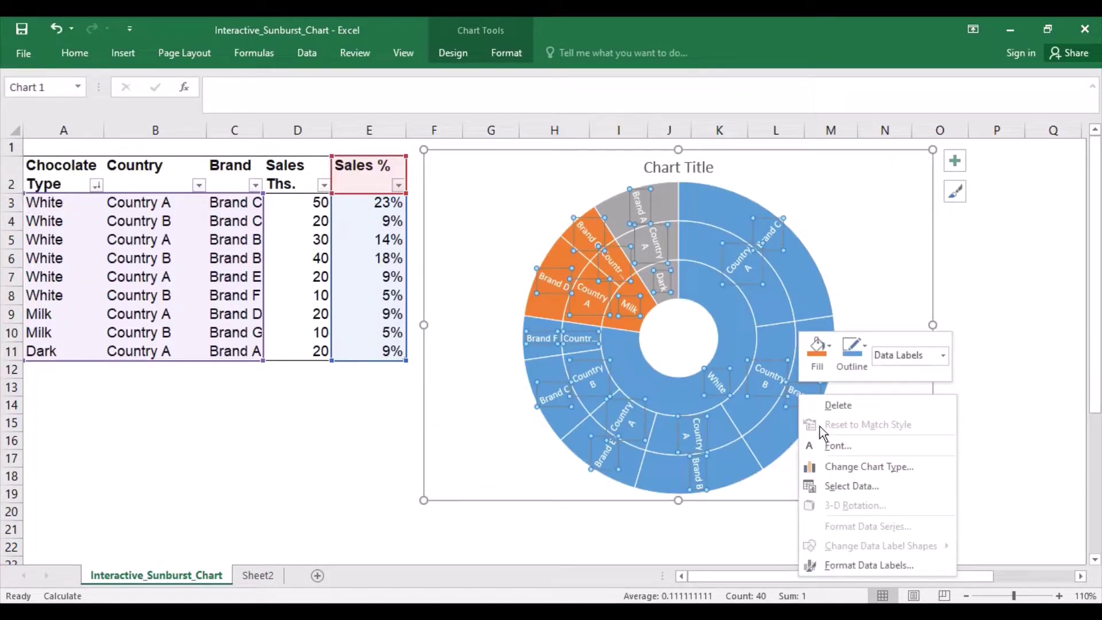
{"action": "left_click", "coordinate": [852, 564]}
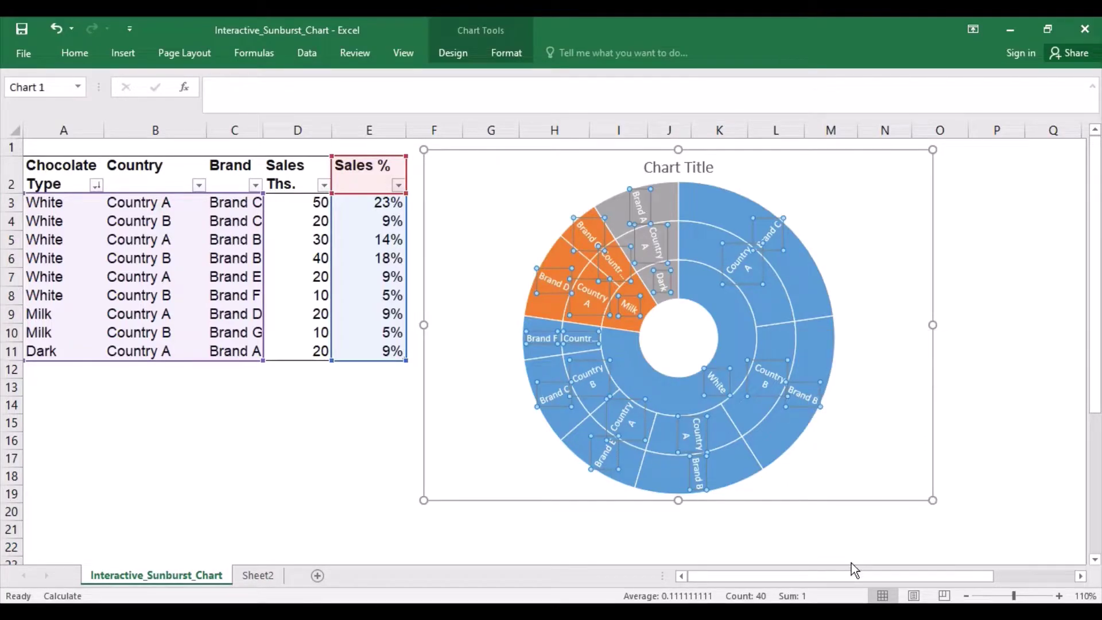
{"action": "left_click", "coordinate": [918, 307]}
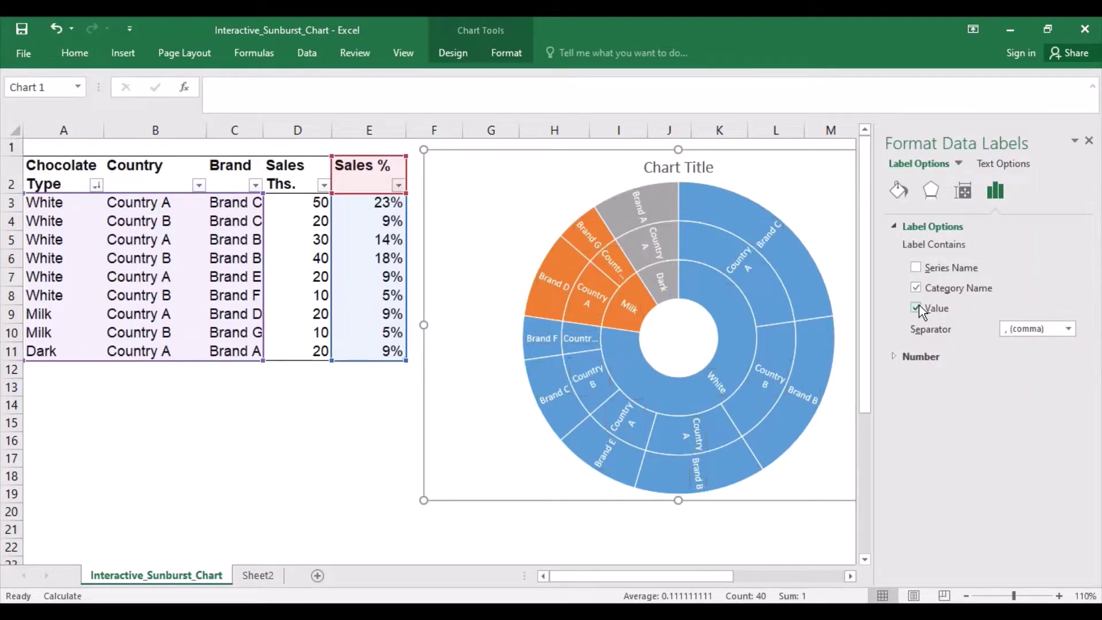
{"action": "left_click", "coordinate": [1066, 330]}
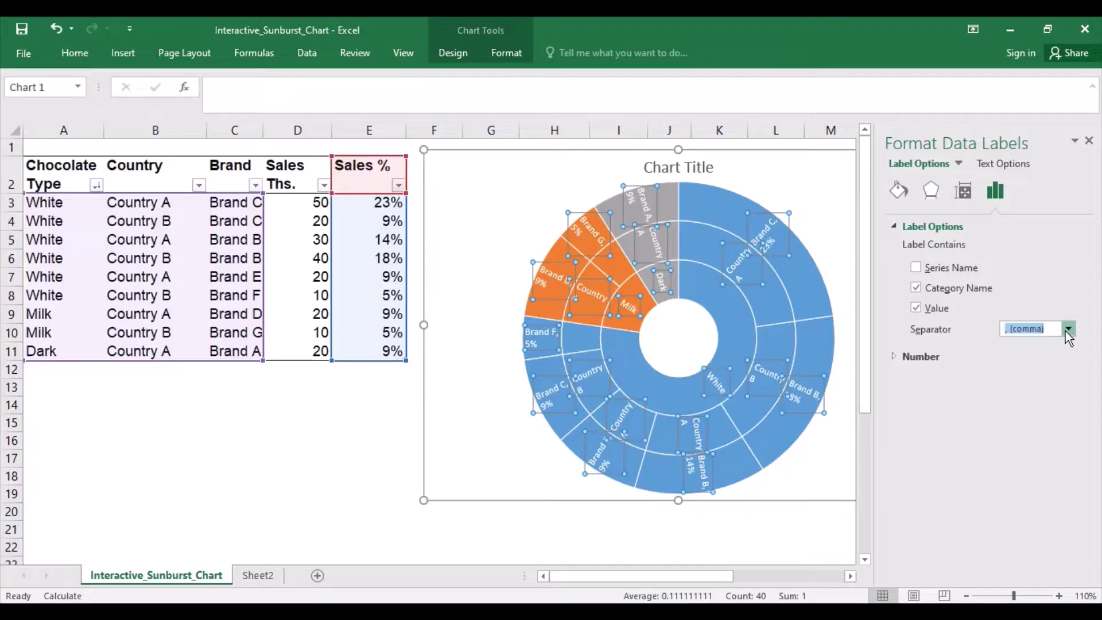
{"action": "left_click", "coordinate": [1034, 390]}
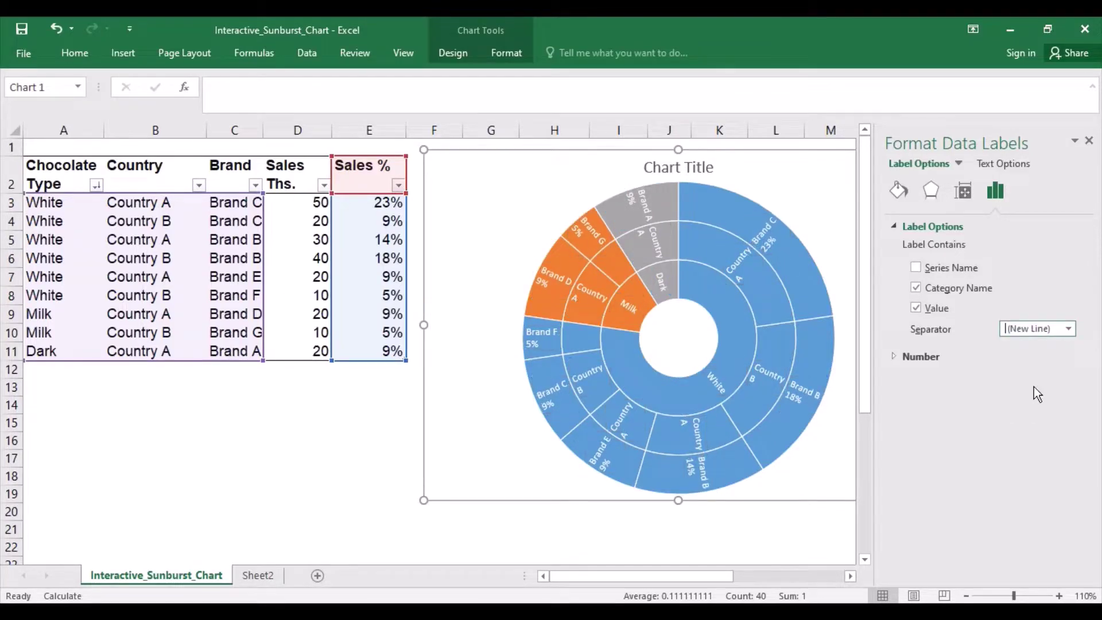
{"action": "left_click", "coordinate": [1091, 143]}
{"action": "left_click", "coordinate": [995, 261]}
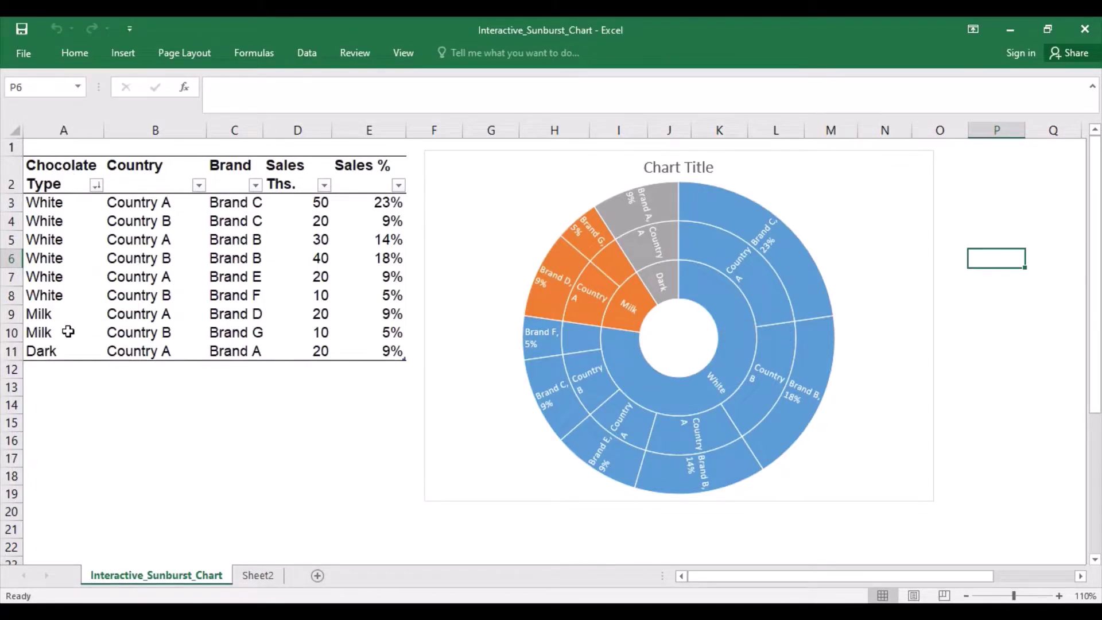
Step: Clear the Country and Brand cells B9:C11 (Country A/Brand D, Country B/Brand G, Country A/Brand A)
{"action": "left_click", "coordinate": [282, 410]}
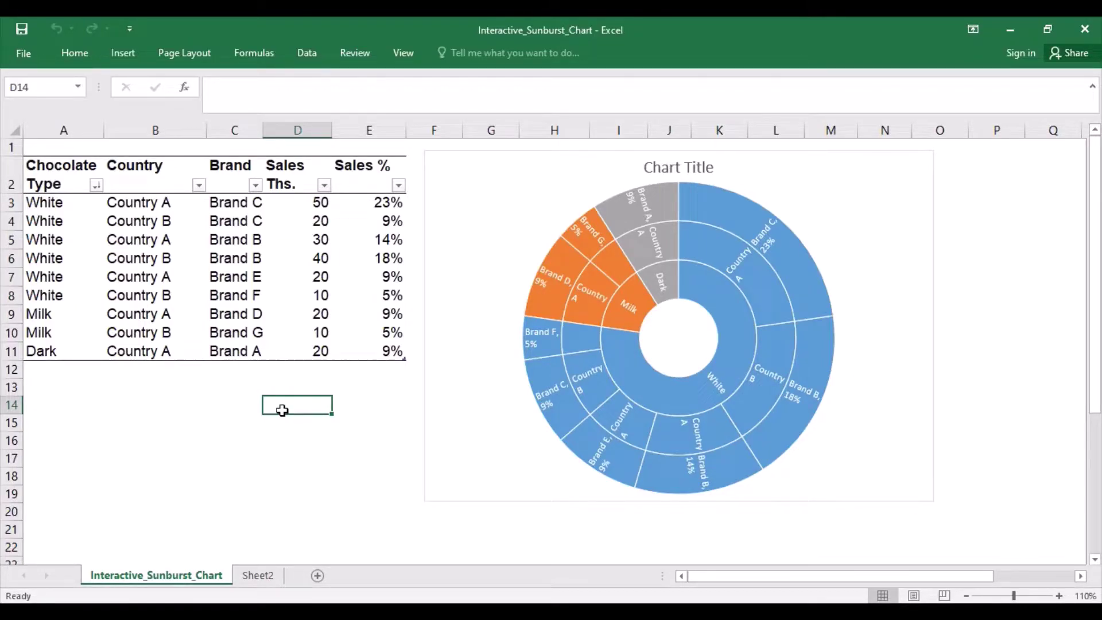
{"action": "left_click", "coordinate": [168, 313]}
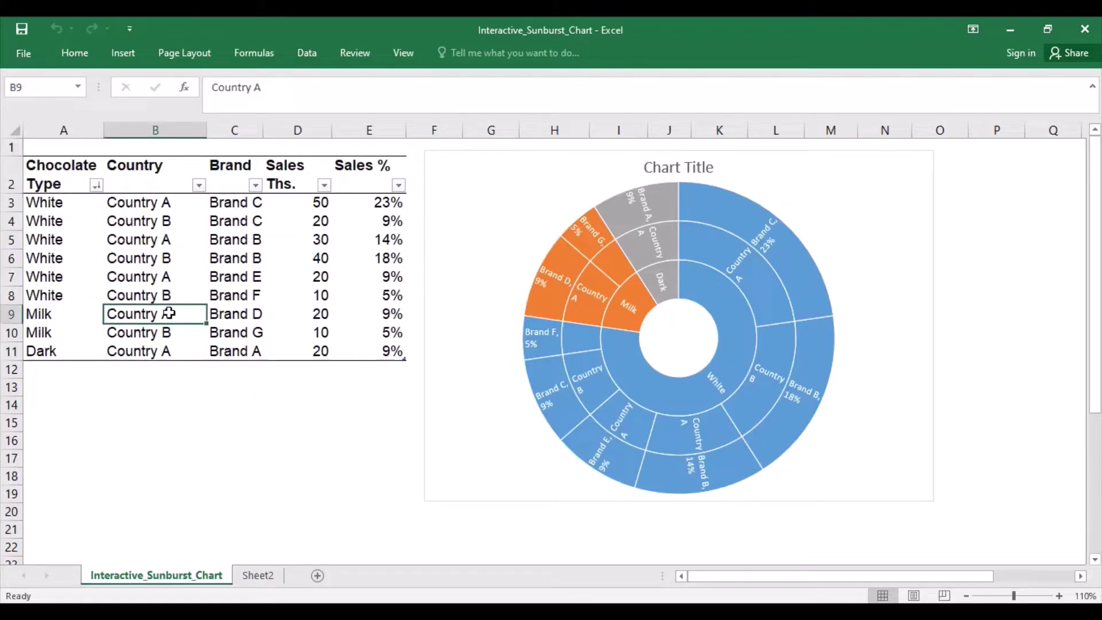
{"action": "key", "text": "BackSpace"}
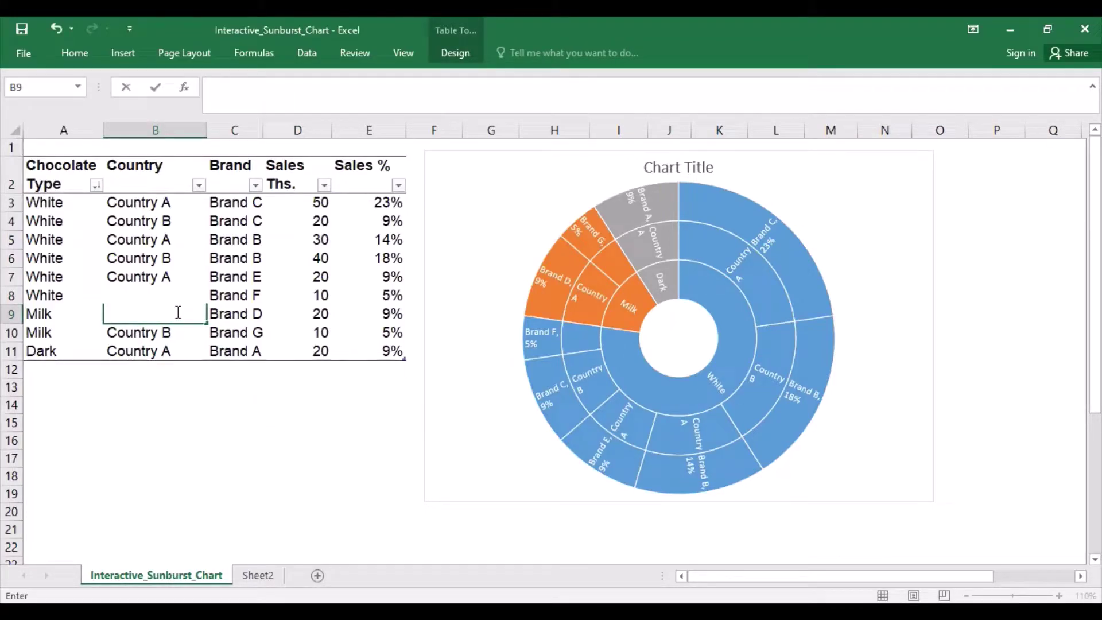
{"action": "left_click", "coordinate": [224, 313]}
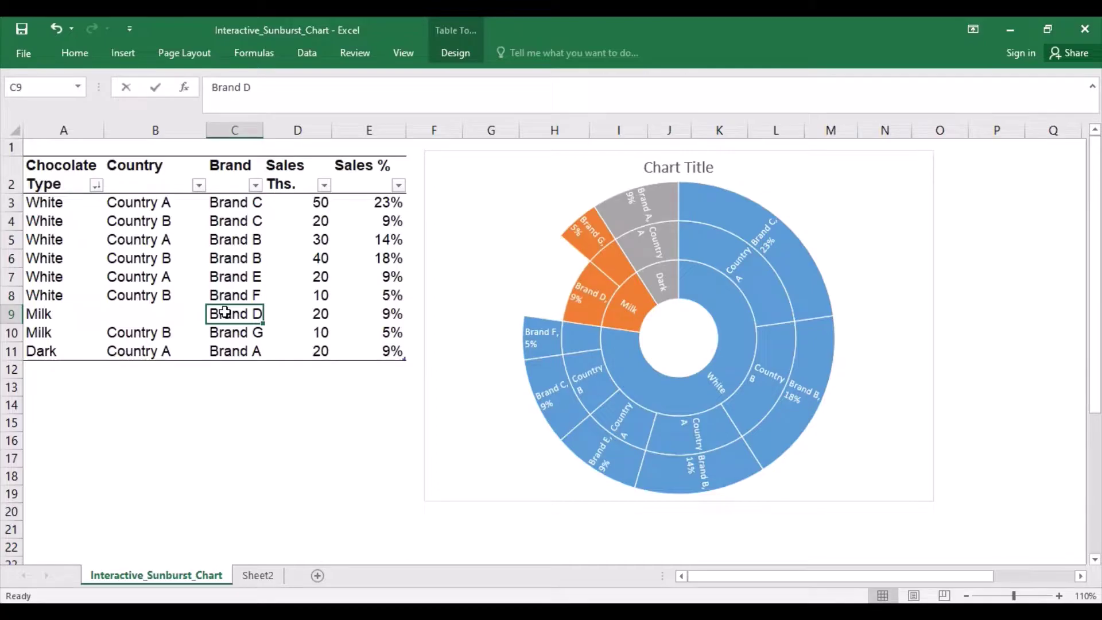
{"action": "key", "text": "BackSpace"}
{"action": "left_click", "coordinate": [168, 332]}
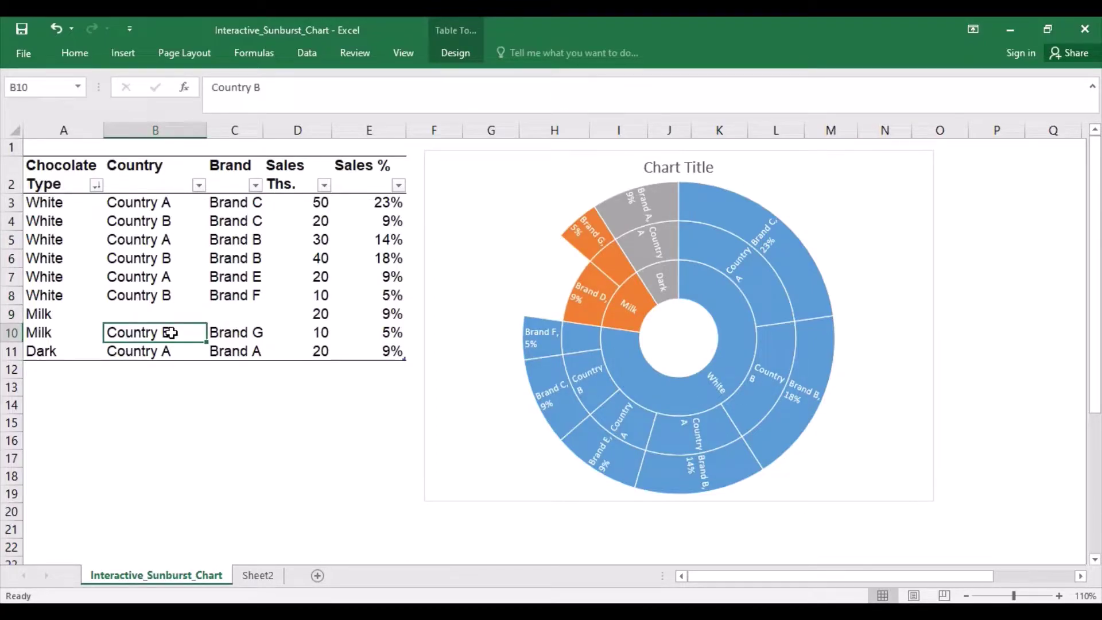
{"action": "key", "text": "BackSpace"}
{"action": "left_click", "coordinate": [240, 332]}
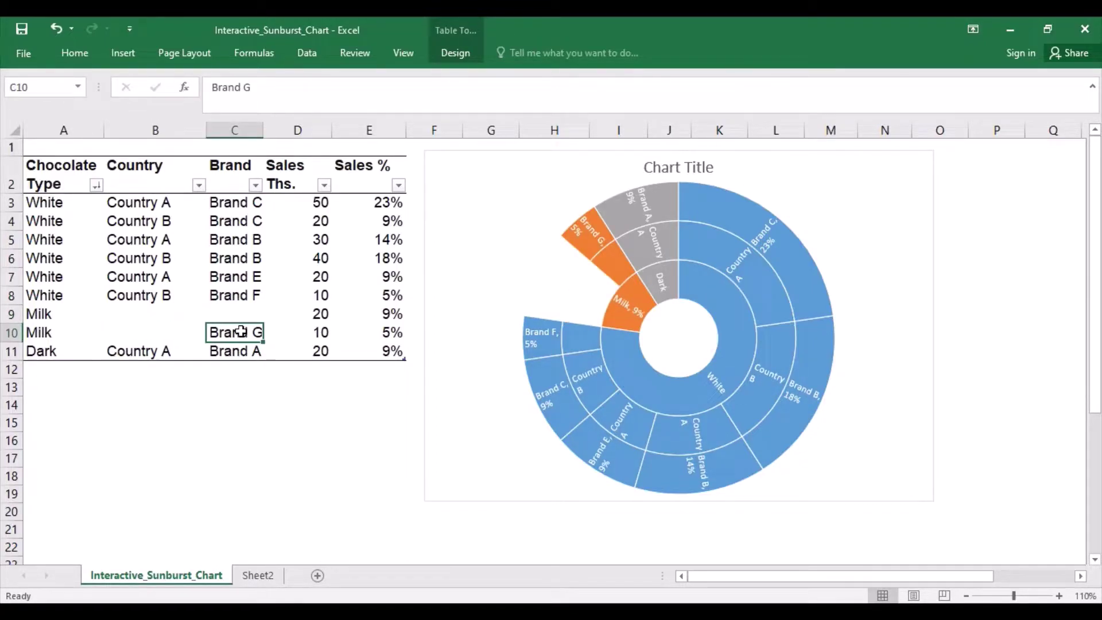
{"action": "key", "text": "BackSpace"}
{"action": "left_click", "coordinate": [173, 347]}
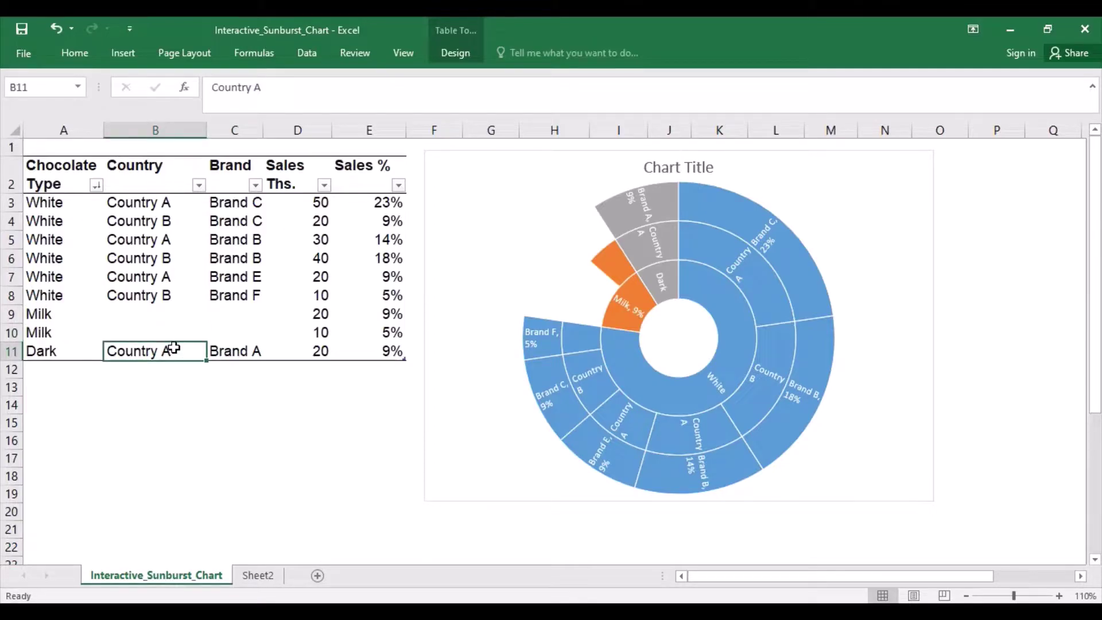
{"action": "key", "text": "BackSpace"}
{"action": "left_click", "coordinate": [233, 348]}
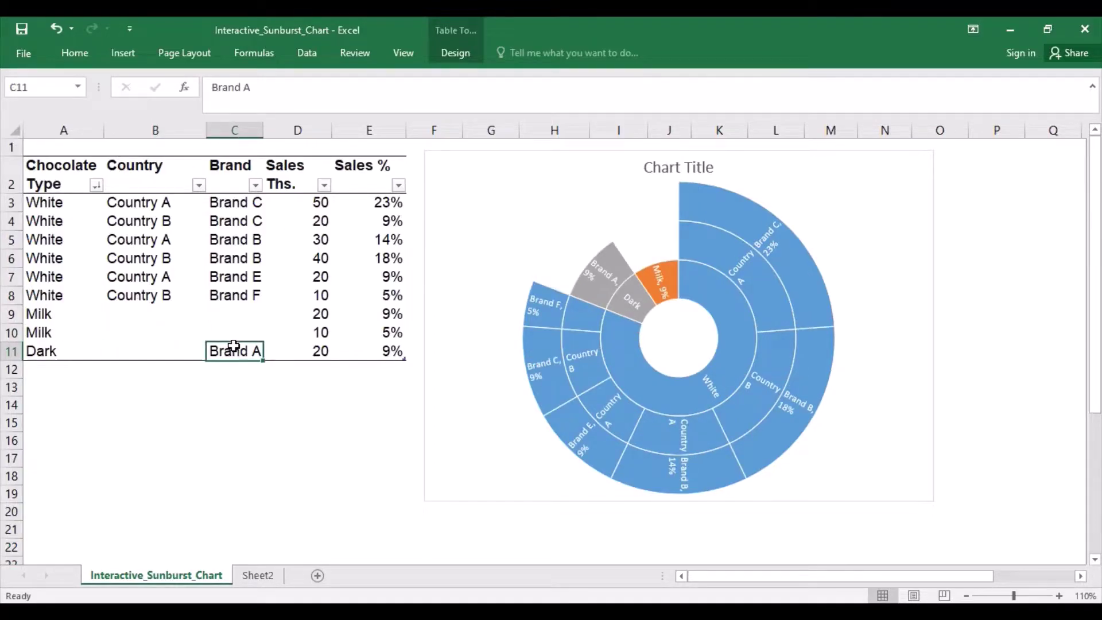
{"action": "key", "text": "BackSpace"}
{"action": "left_click", "coordinate": [231, 437]}
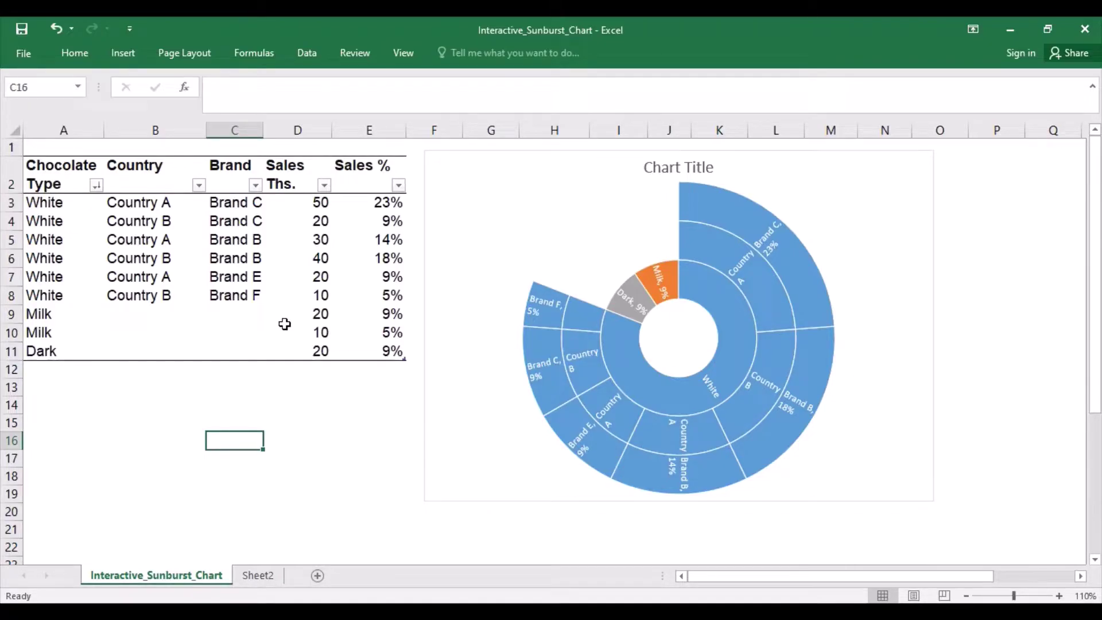
Step: Undo six times to restore the Country and Brand values in B9:C11
{"action": "left_click", "coordinate": [55, 26]}
{"action": "left_click", "coordinate": [55, 26]}
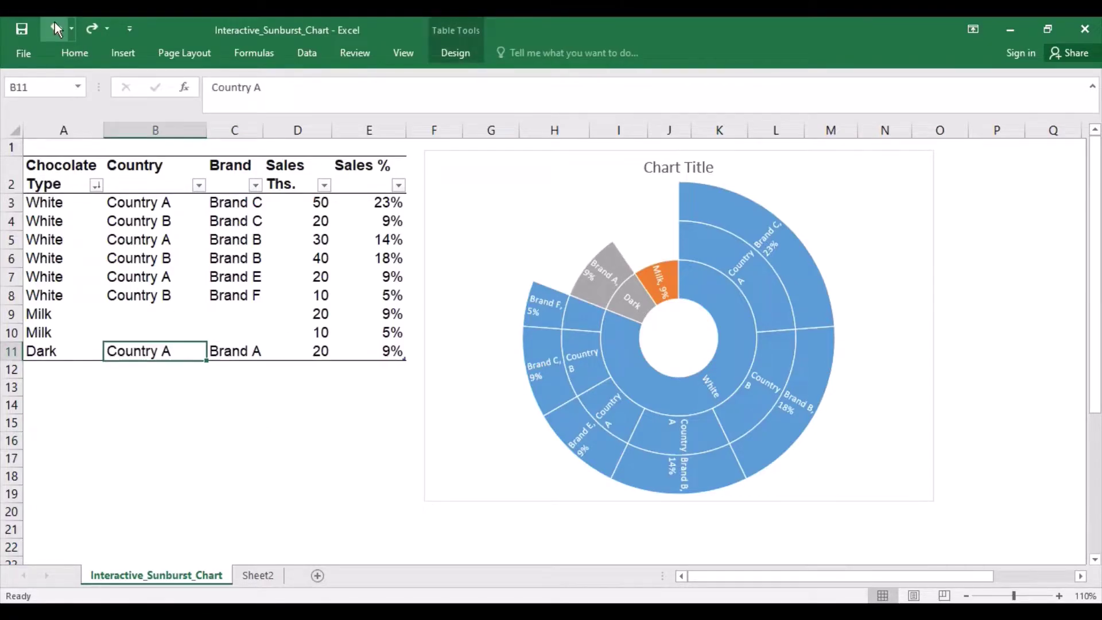
{"action": "left_click", "coordinate": [55, 26]}
{"action": "left_click", "coordinate": [55, 26]}
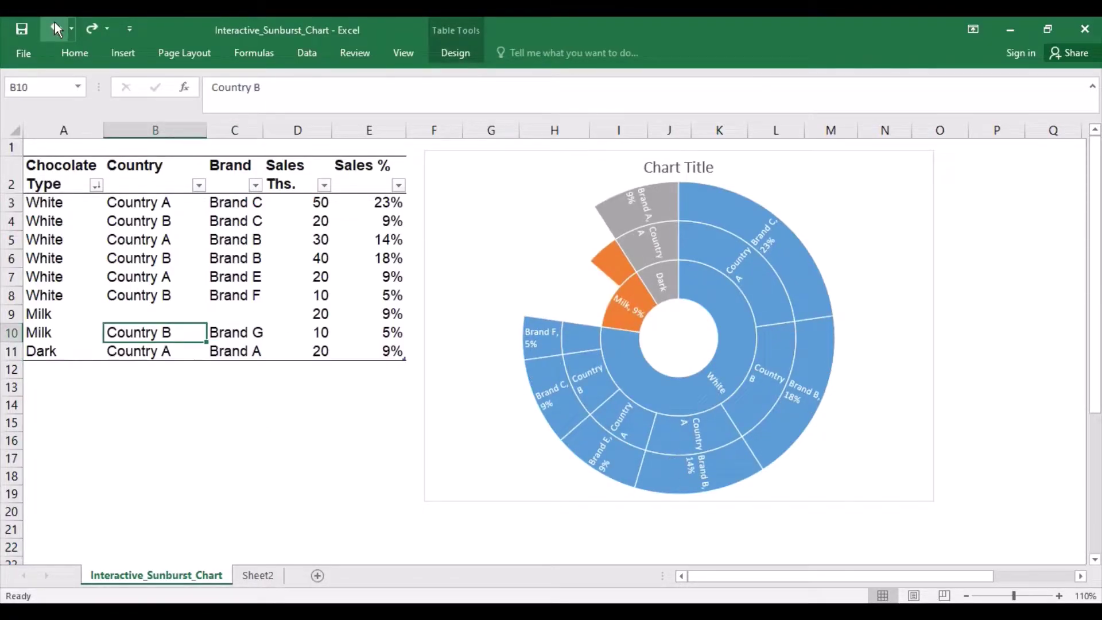
{"action": "left_click", "coordinate": [55, 26]}
{"action": "left_click", "coordinate": [55, 25]}
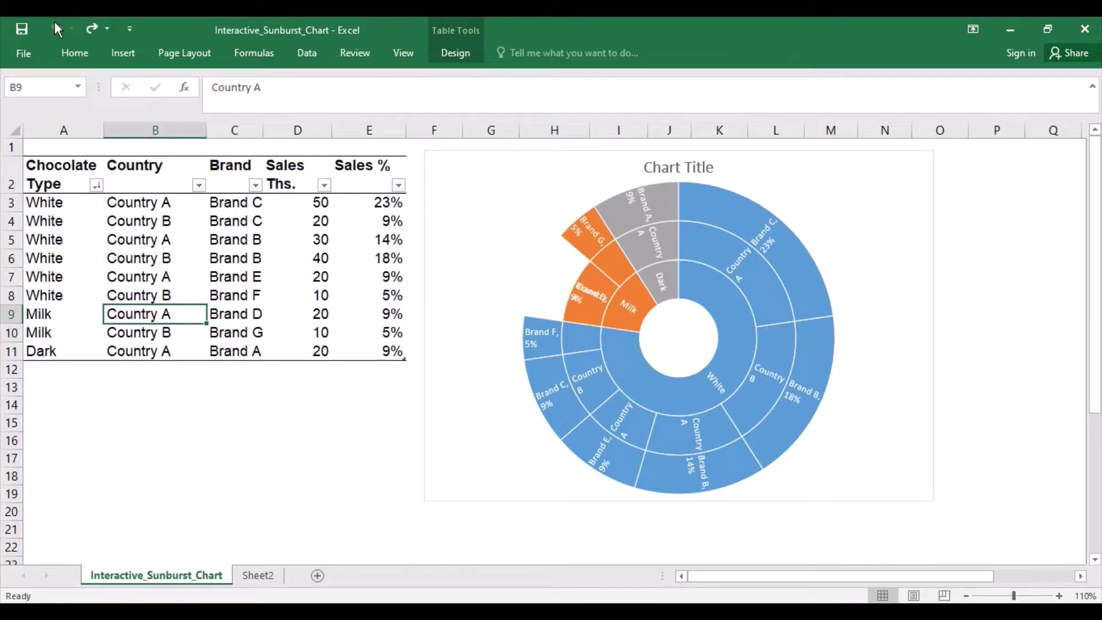
Step: Insert a PivotTable from the sales table on a new worksheet
{"action": "left_click", "coordinate": [61, 198]}
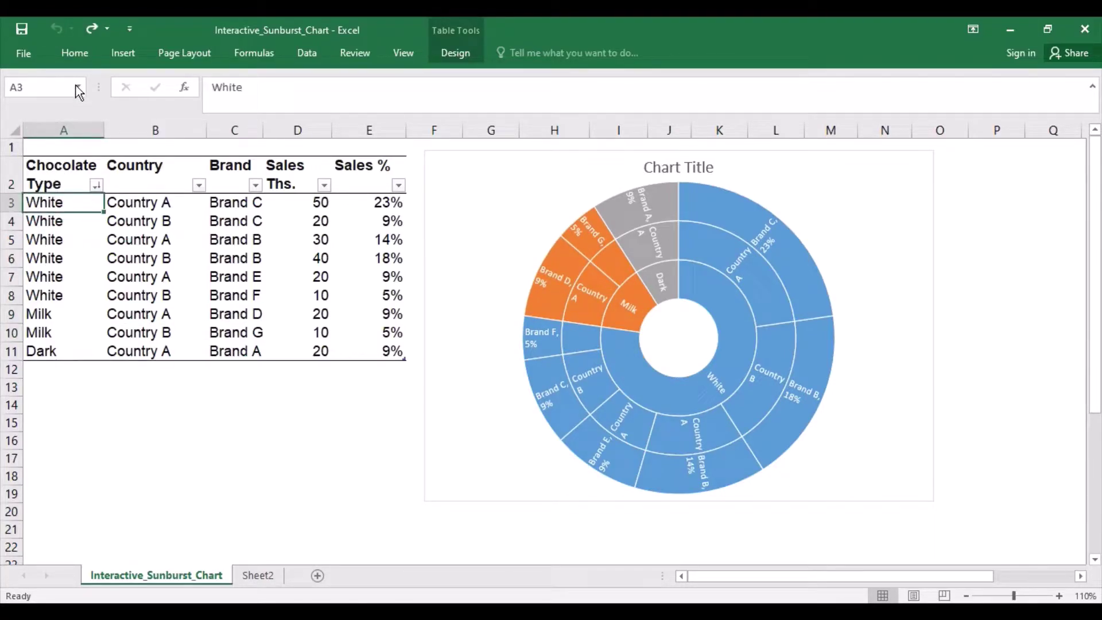
{"action": "left_click", "coordinate": [115, 54]}
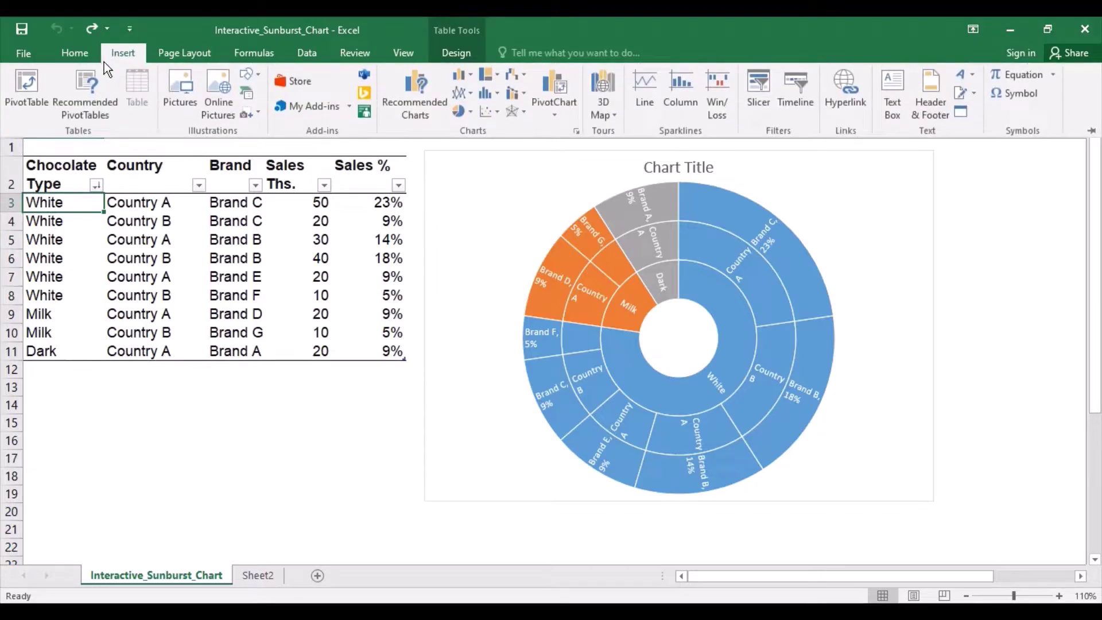
{"action": "left_click", "coordinate": [37, 85]}
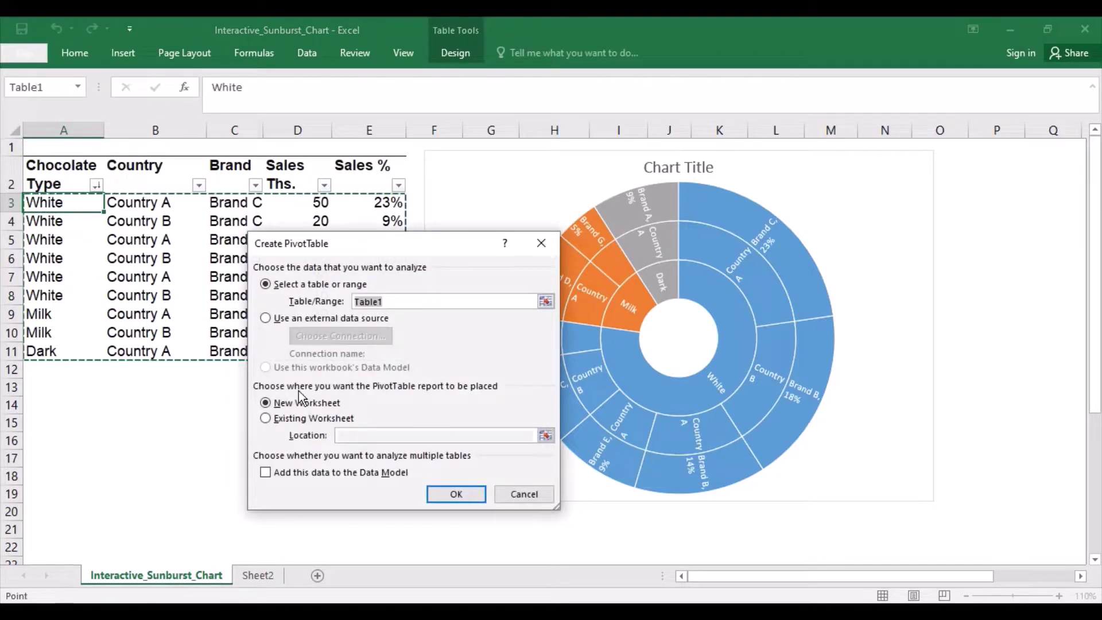
{"action": "left_click", "coordinate": [445, 494]}
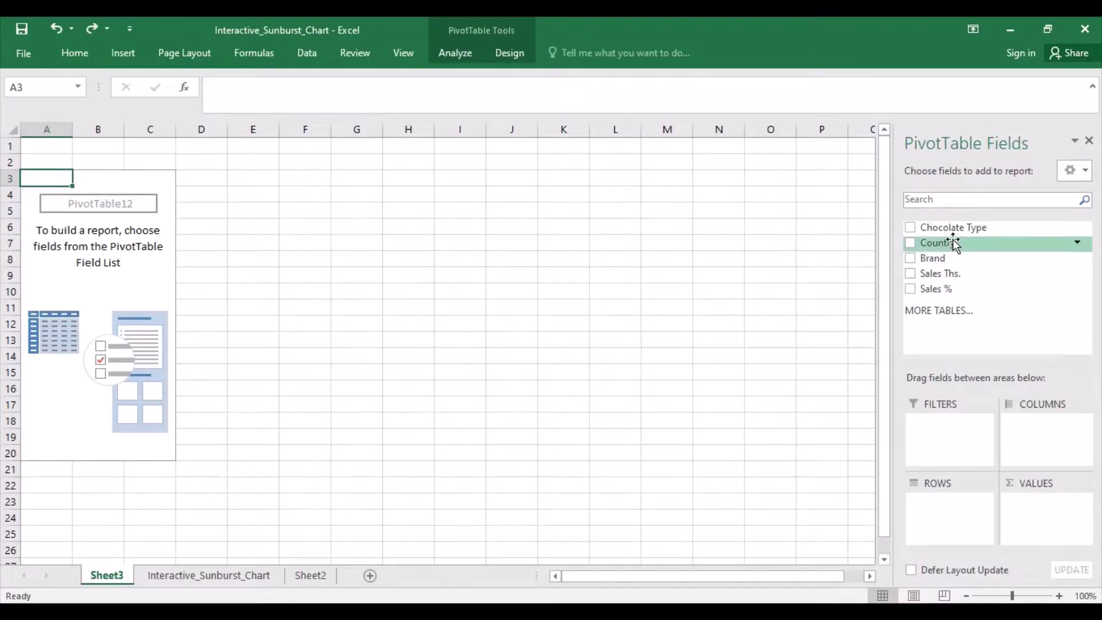
Step: Drag Chocolate Type, Country and Brand into Rows and Sales Ths. into Values
{"action": "left_click_drag", "start_coordinate": [954, 227], "coordinate": [967, 504]}
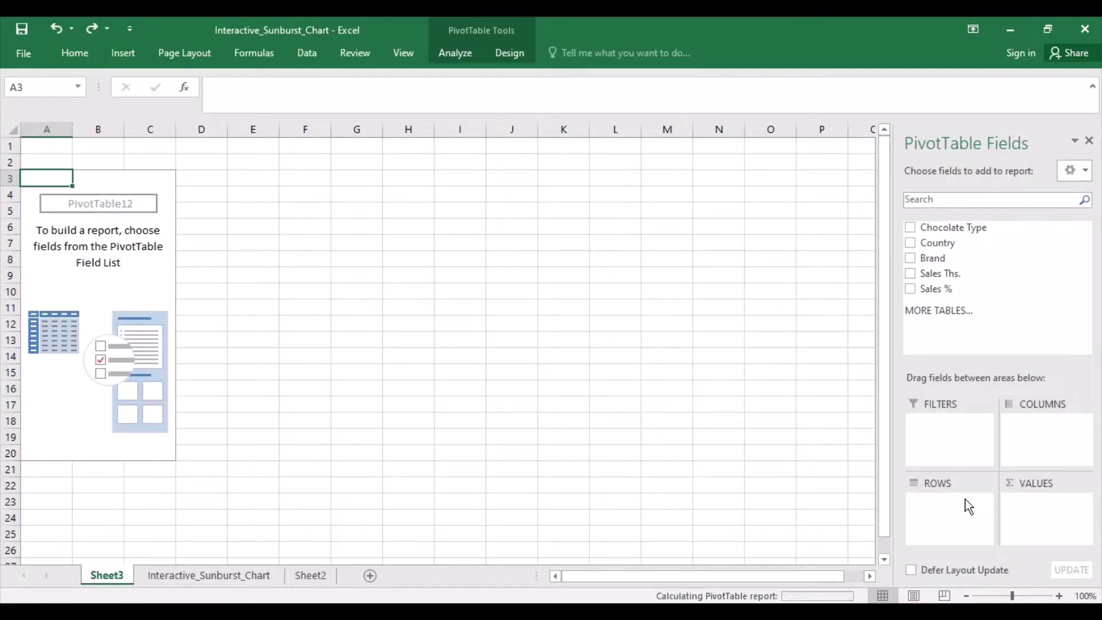
{"action": "left_click_drag", "start_coordinate": [937, 244], "coordinate": [957, 526]}
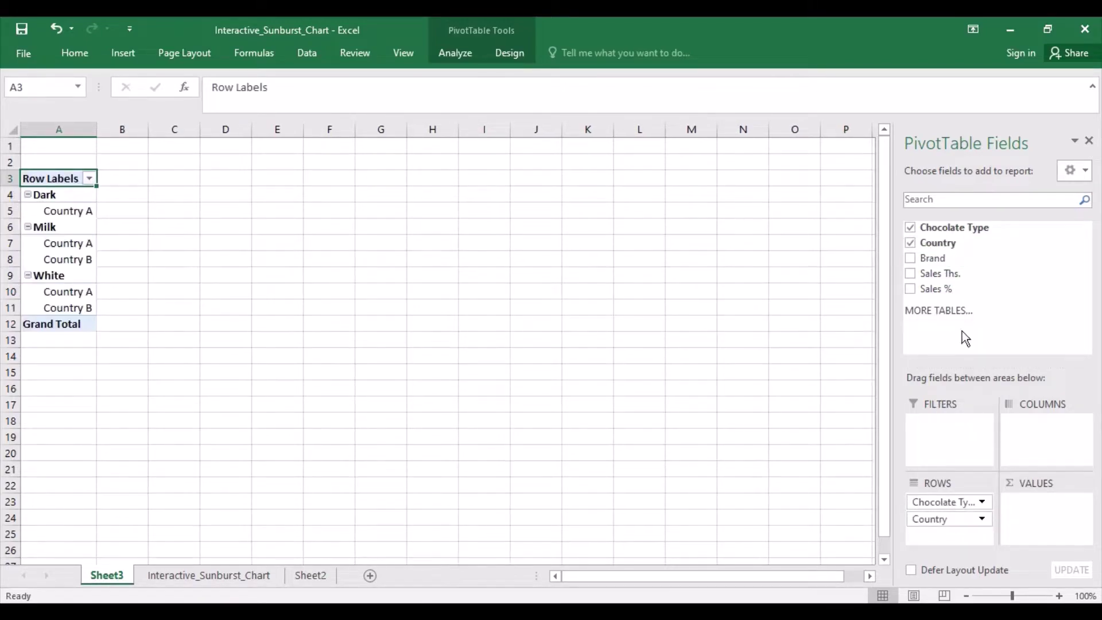
{"action": "left_click_drag", "start_coordinate": [938, 263], "coordinate": [966, 538]}
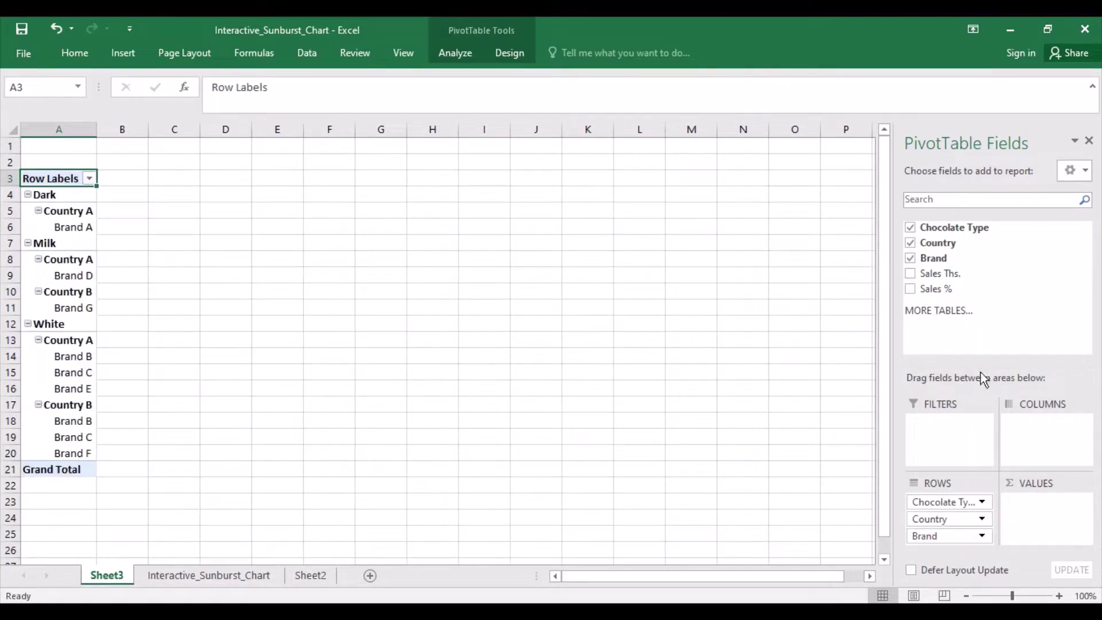
{"action": "left_click_drag", "start_coordinate": [935, 274], "coordinate": [1045, 501]}
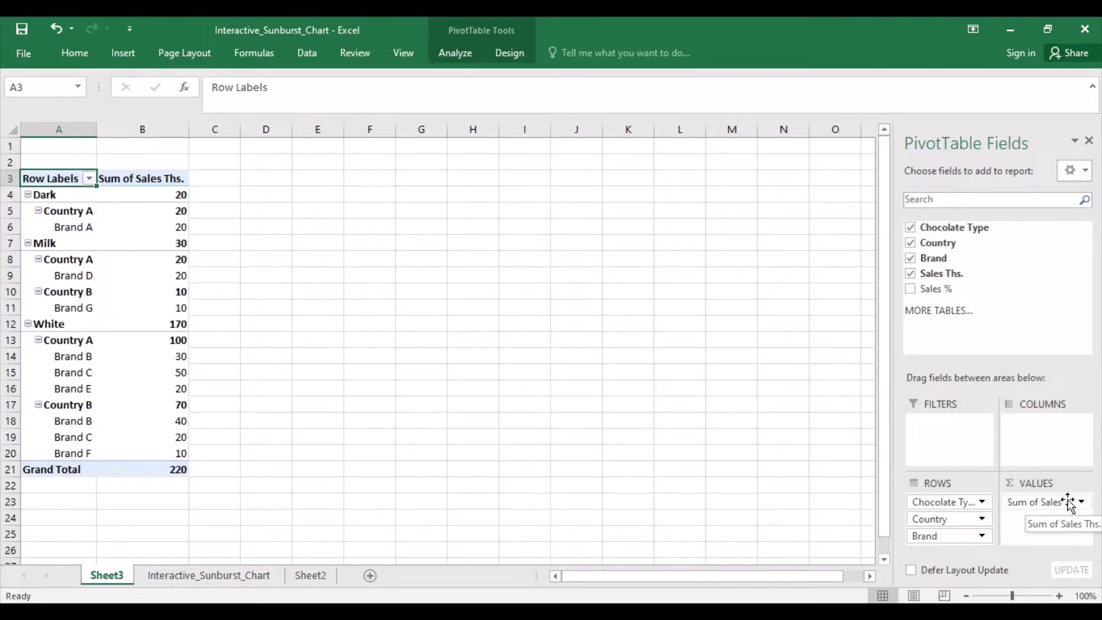
Step: Set Sum of Sales Ths. to show as % of Grand Total with 0-decimal percentage format
{"action": "left_click", "coordinate": [1083, 503]}
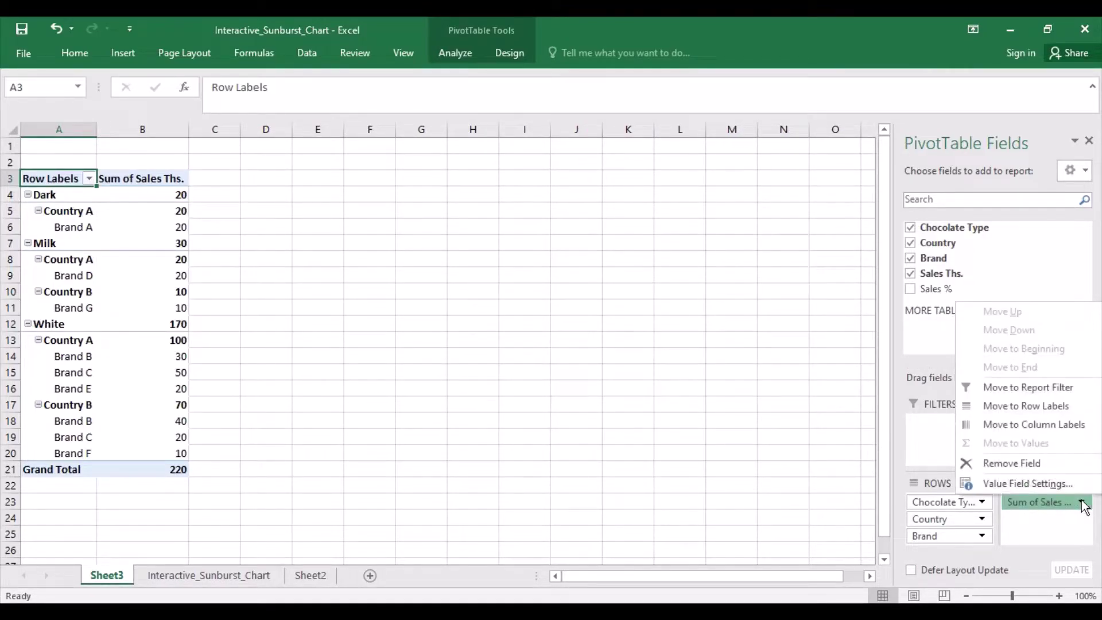
{"action": "left_click", "coordinate": [1032, 481]}
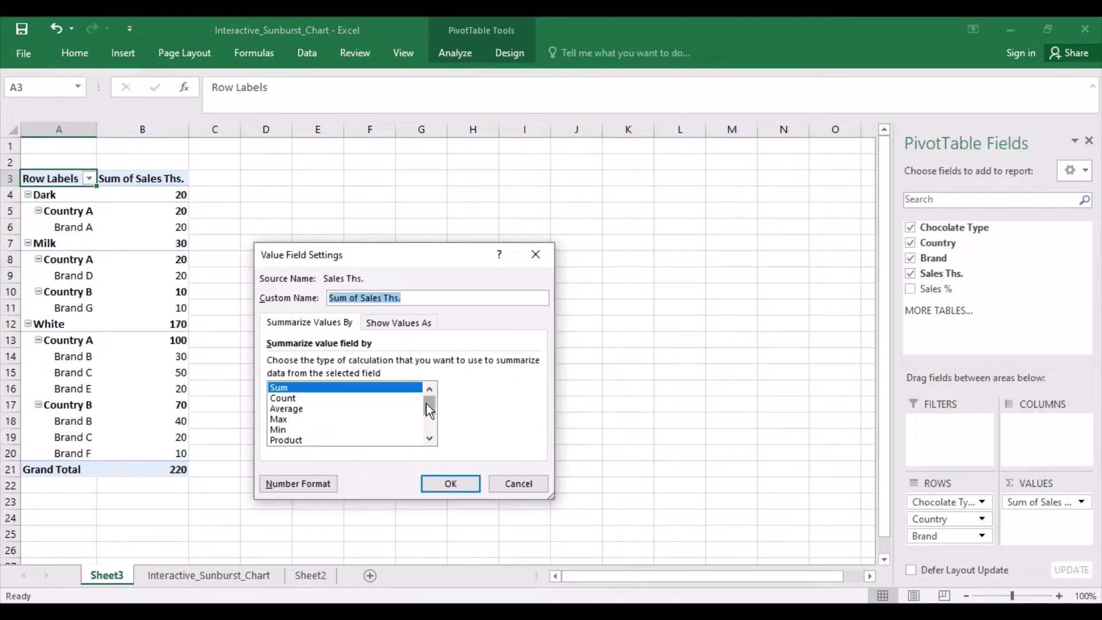
{"action": "left_click", "coordinate": [317, 389]}
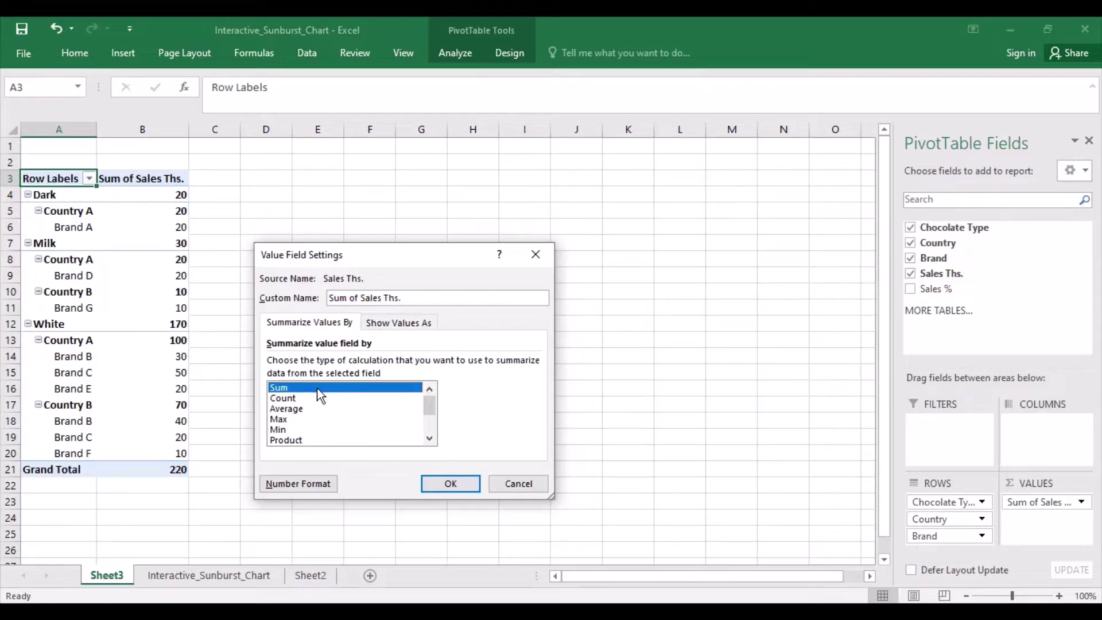
{"action": "left_click", "coordinate": [404, 323]}
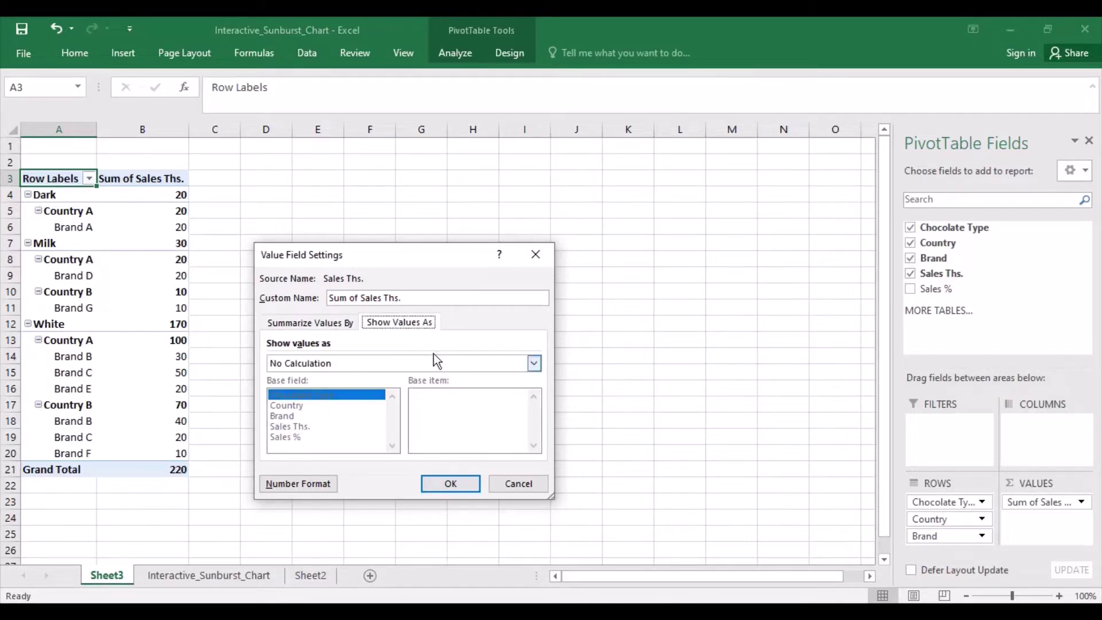
{"action": "left_click", "coordinate": [520, 364]}
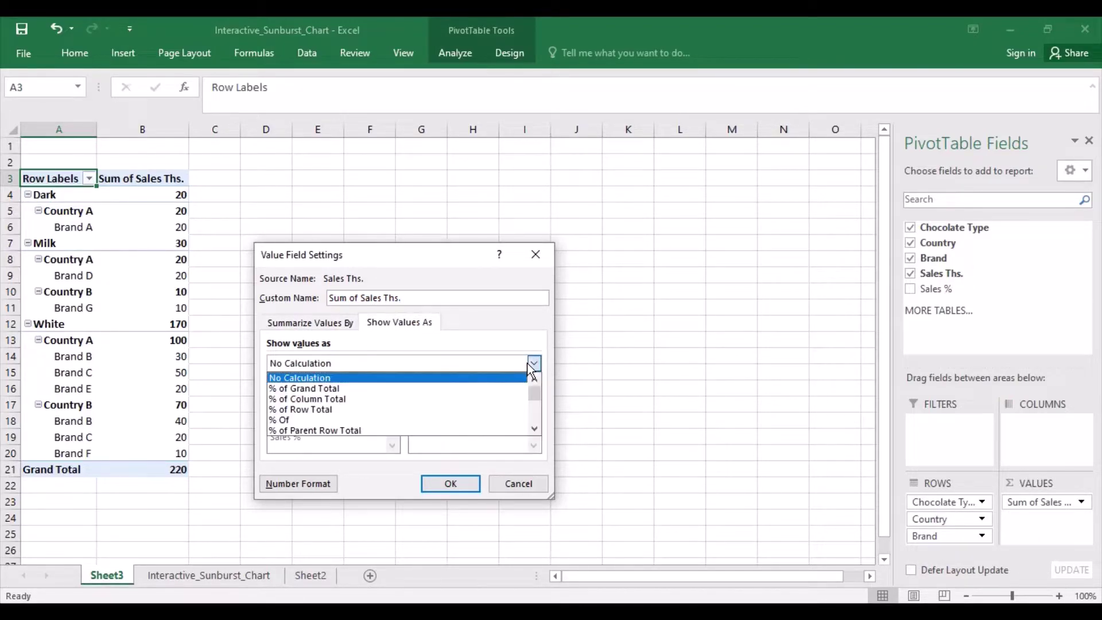
{"action": "left_click", "coordinate": [321, 384]}
{"action": "left_click", "coordinate": [308, 487]}
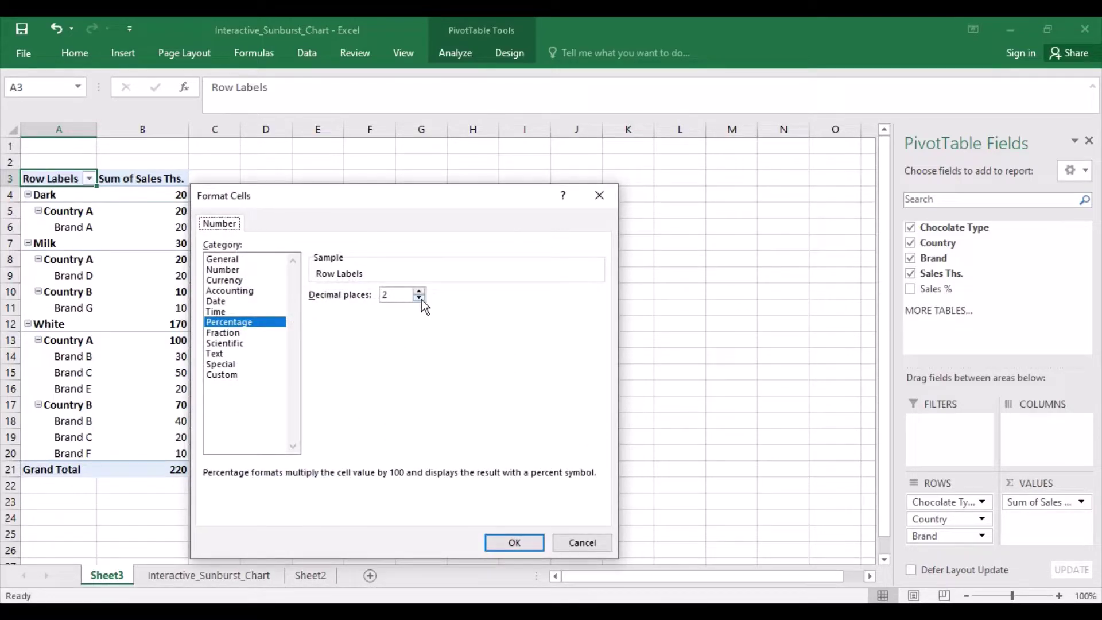
{"action": "left_click", "coordinate": [420, 297]}
{"action": "left_click", "coordinate": [420, 298]}
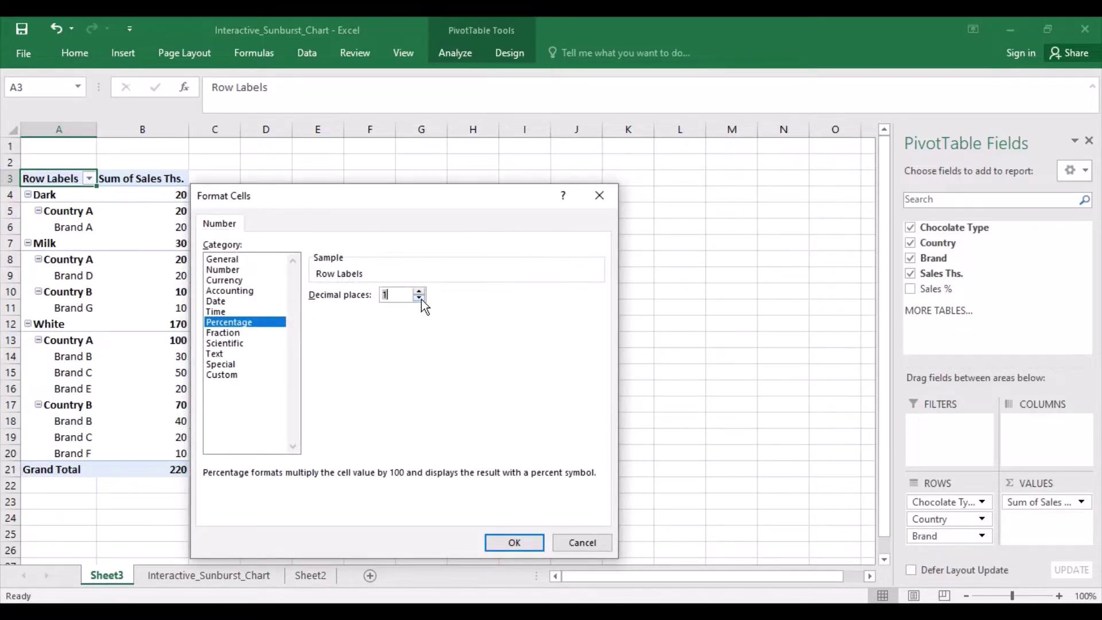
{"action": "left_click", "coordinate": [513, 543]}
{"action": "left_click", "coordinate": [450, 485]}
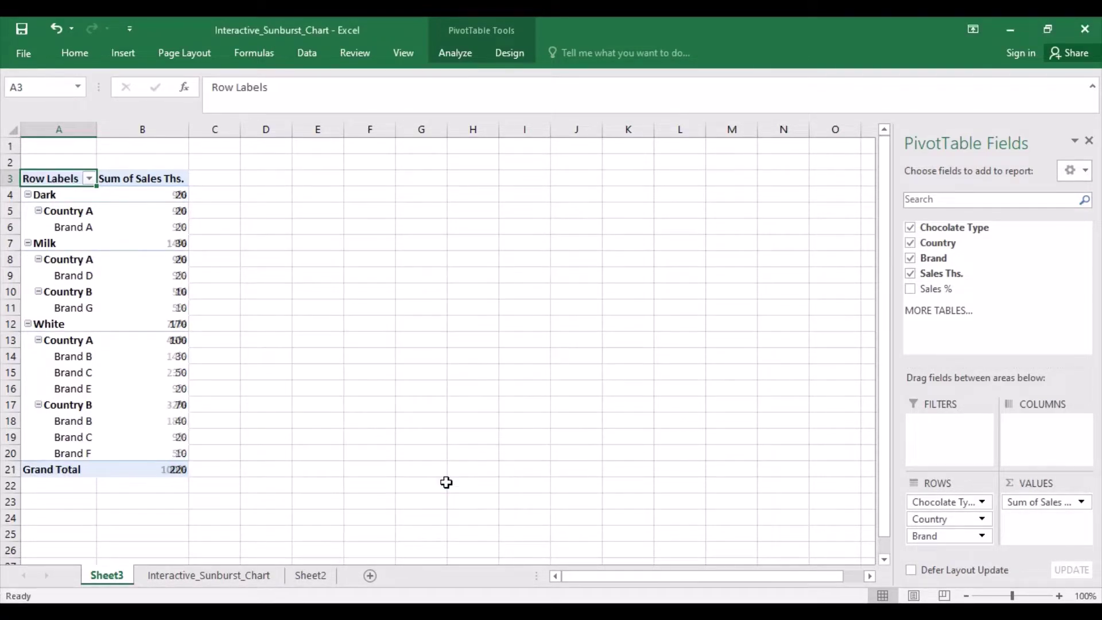
Step: Switch the PivotTable to Tabular Form, hide subtotals and turn grand totals off for rows and columns
{"action": "left_click", "coordinate": [134, 192]}
{"action": "left_click", "coordinate": [505, 50]}
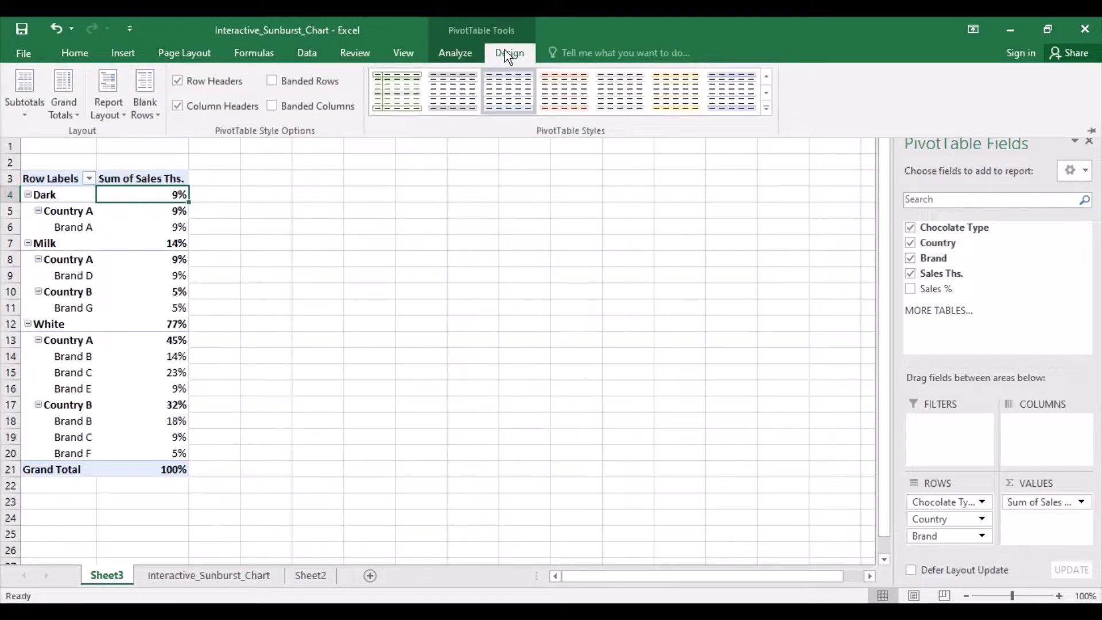
{"action": "left_click", "coordinate": [112, 108]}
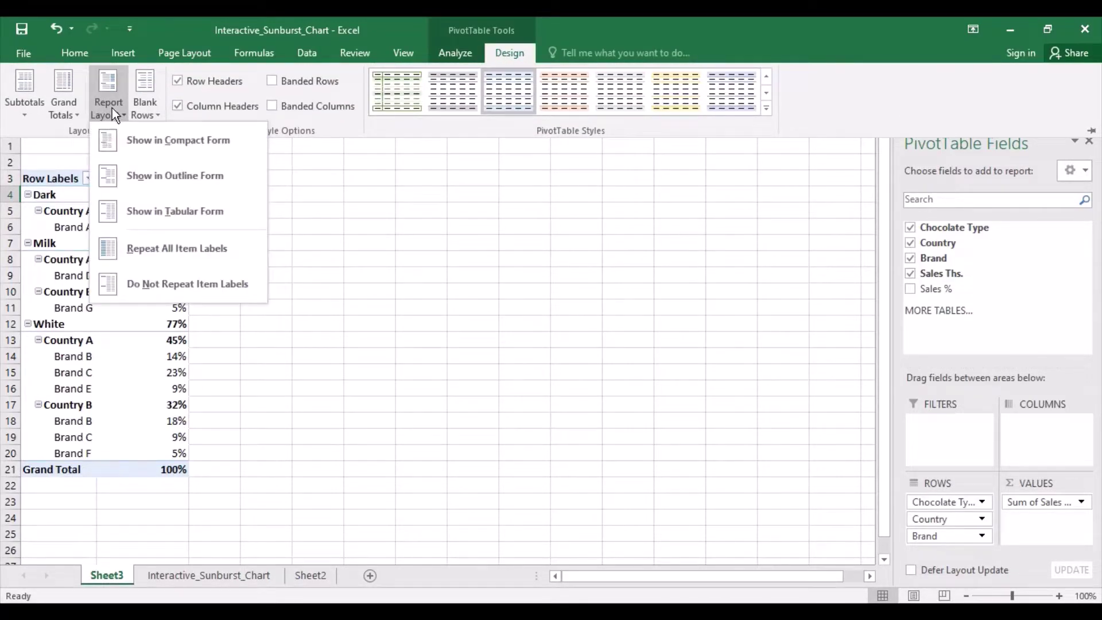
{"action": "left_click", "coordinate": [167, 214]}
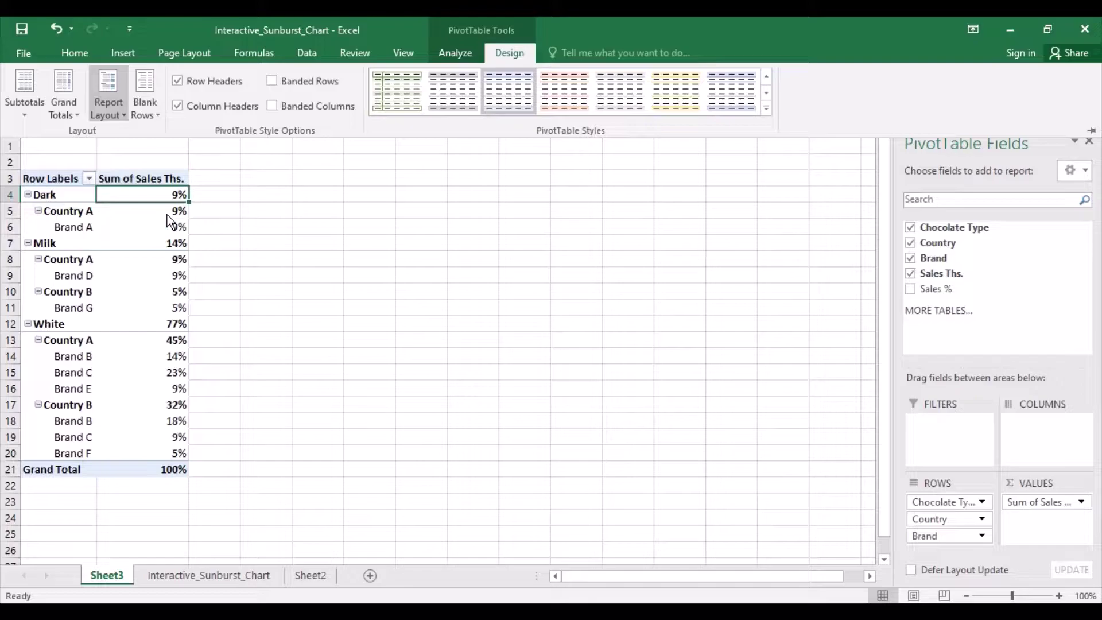
{"action": "left_click", "coordinate": [37, 115]}
{"action": "left_click", "coordinate": [78, 136]}
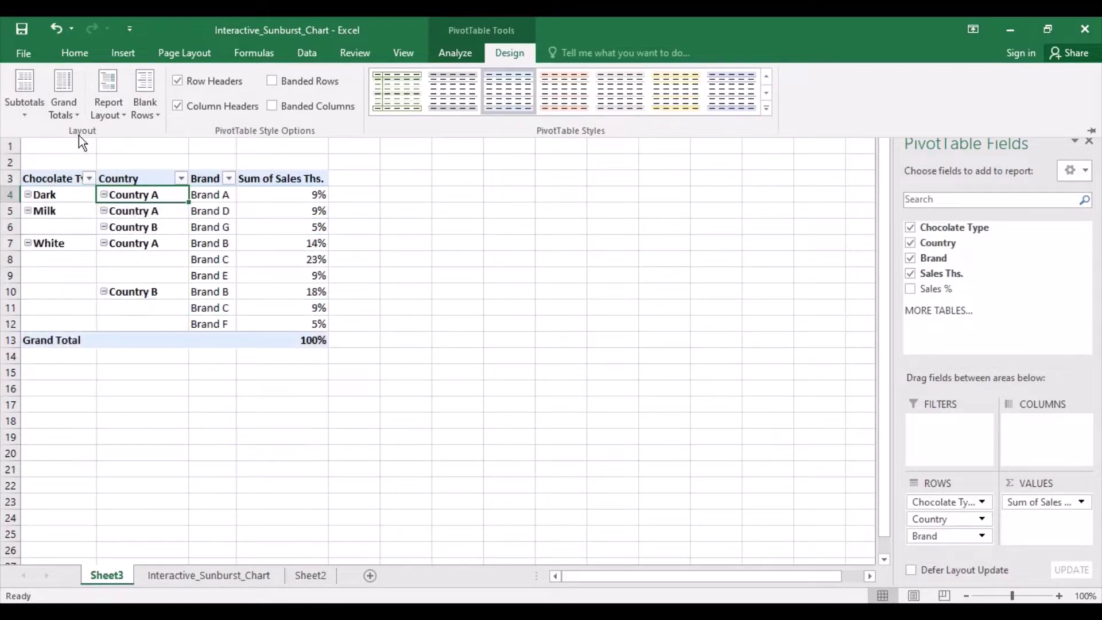
{"action": "left_click", "coordinate": [69, 112]}
{"action": "left_click", "coordinate": [112, 142]}
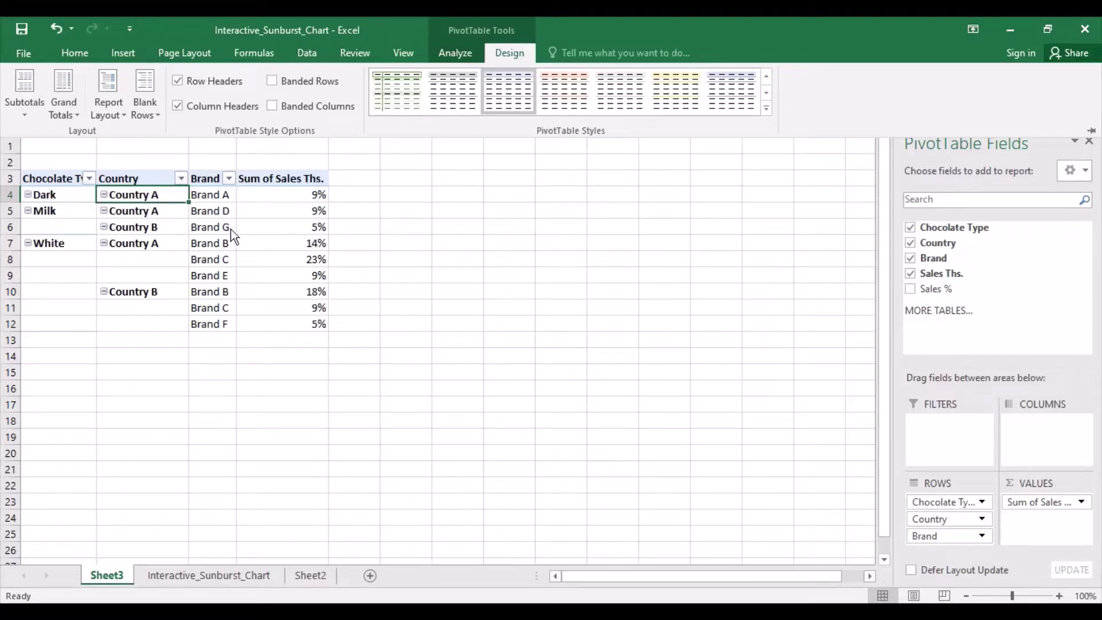
{"action": "left_click", "coordinate": [446, 307]}
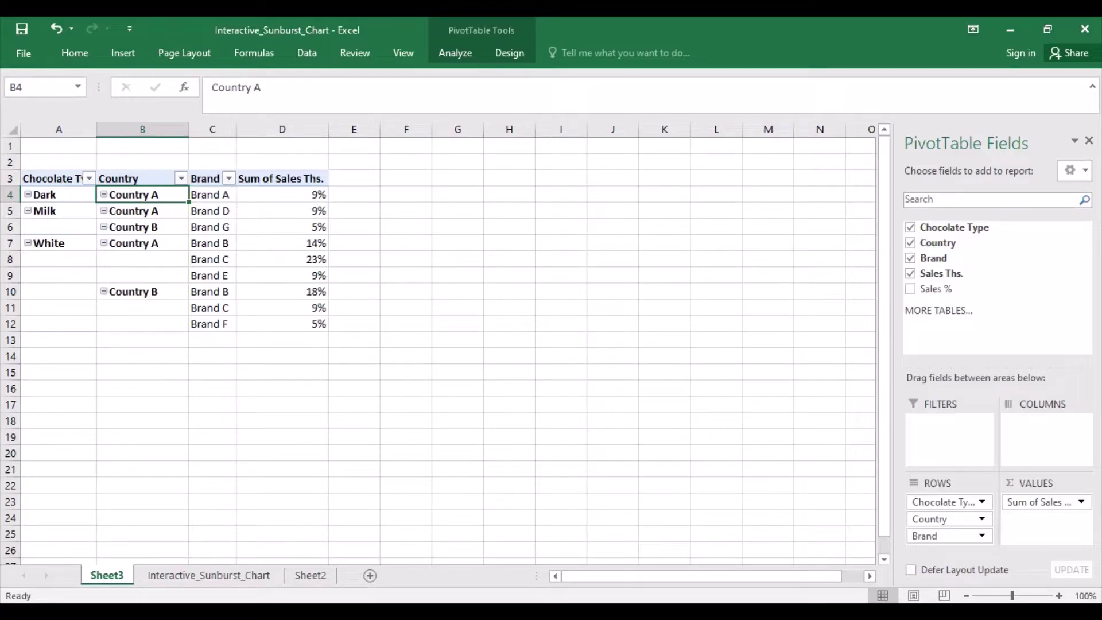
{"action": "key", "text": "ctrl+z"}
{"action": "left_click", "coordinate": [126, 47]}
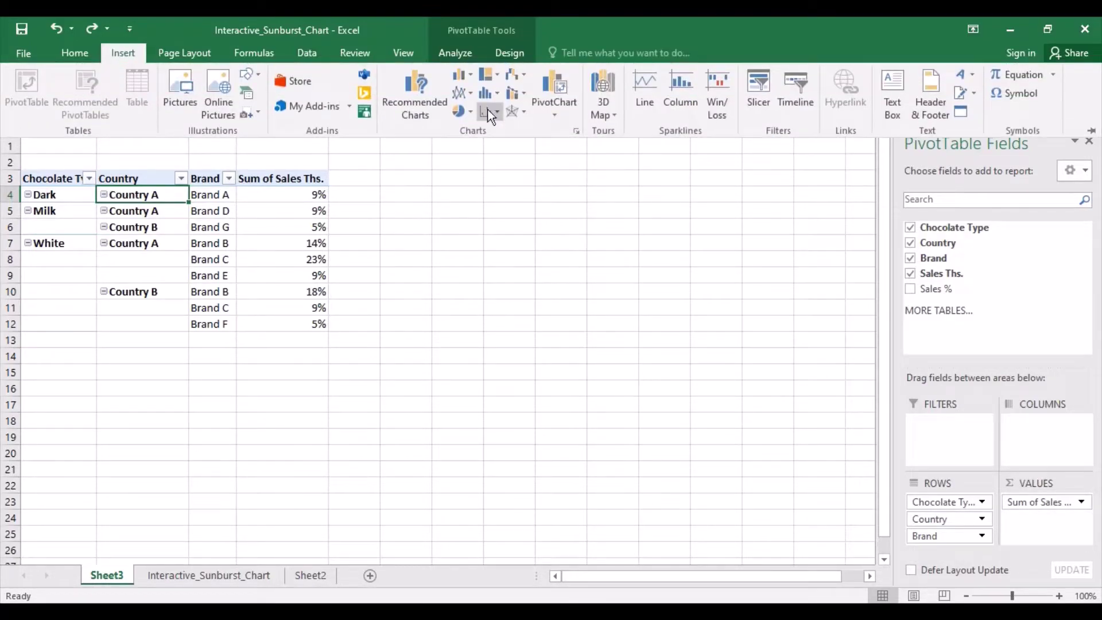
{"action": "left_click", "coordinate": [577, 131]}
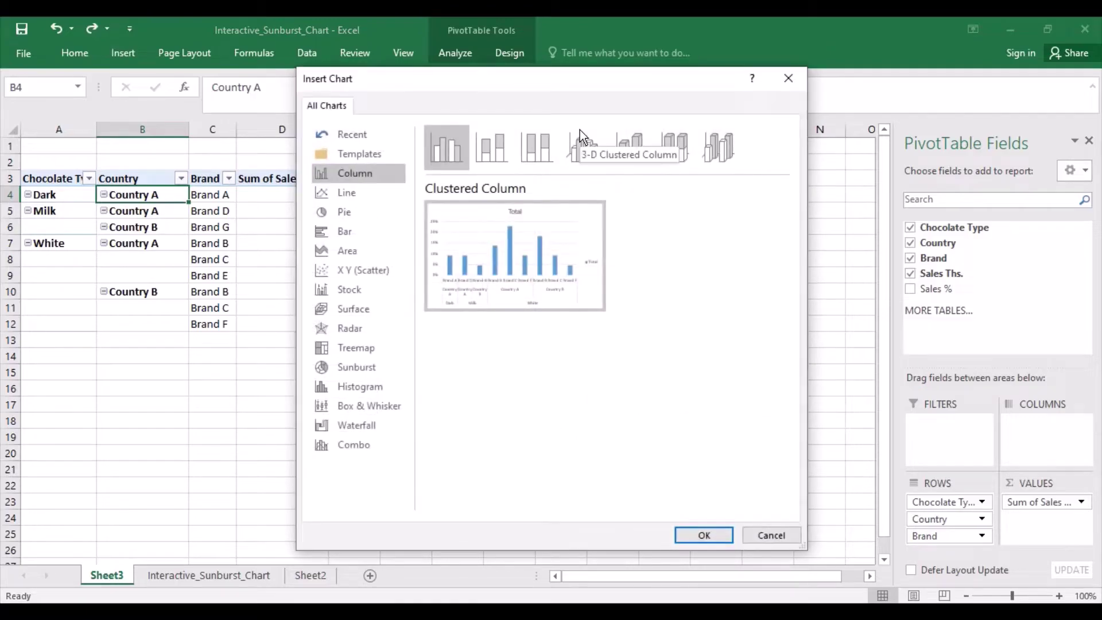
{"action": "left_click", "coordinate": [362, 368]}
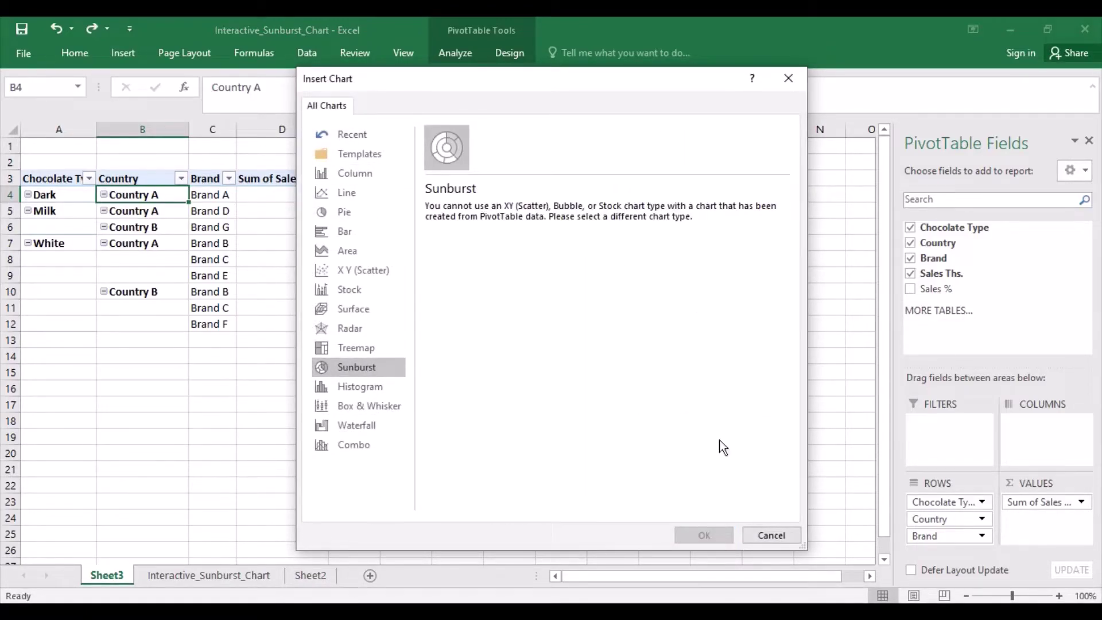
{"action": "left_click", "coordinate": [765, 534]}
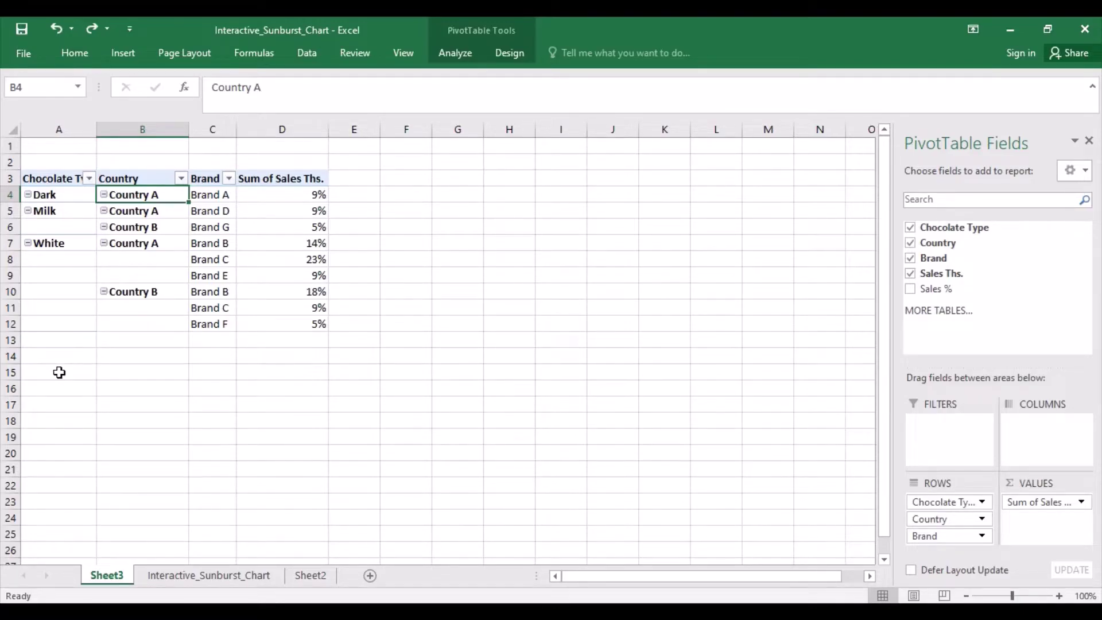
Step: Enter =IF(A3<>"",A3,"") in A15 and fill it across to D15 and down to row 24
{"action": "left_click", "coordinate": [59, 373]}
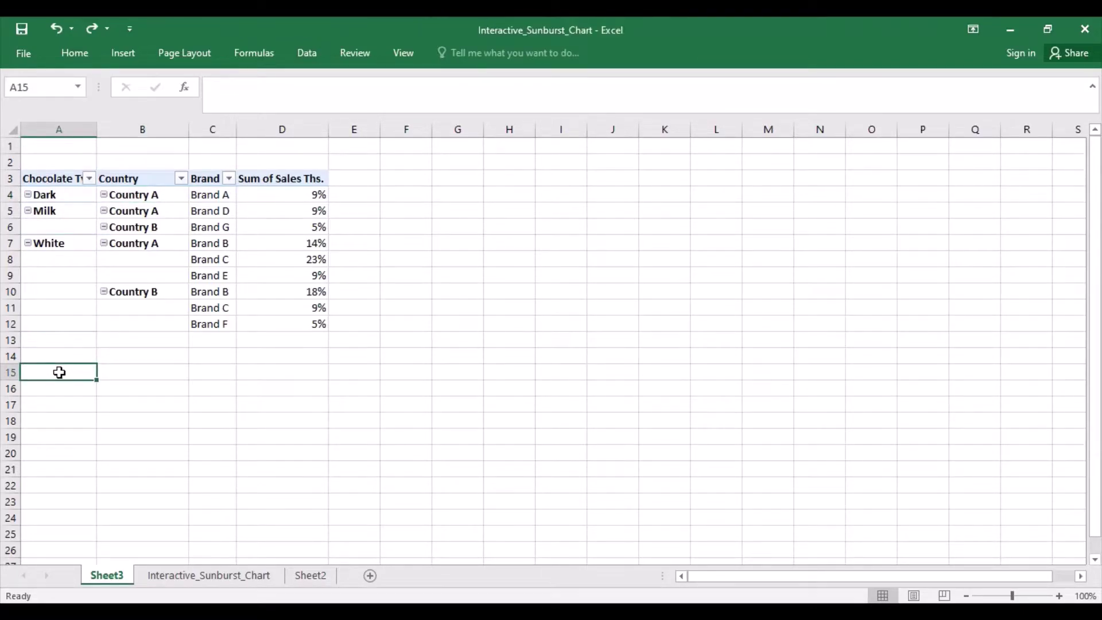
{"action": "type", "text": "="}
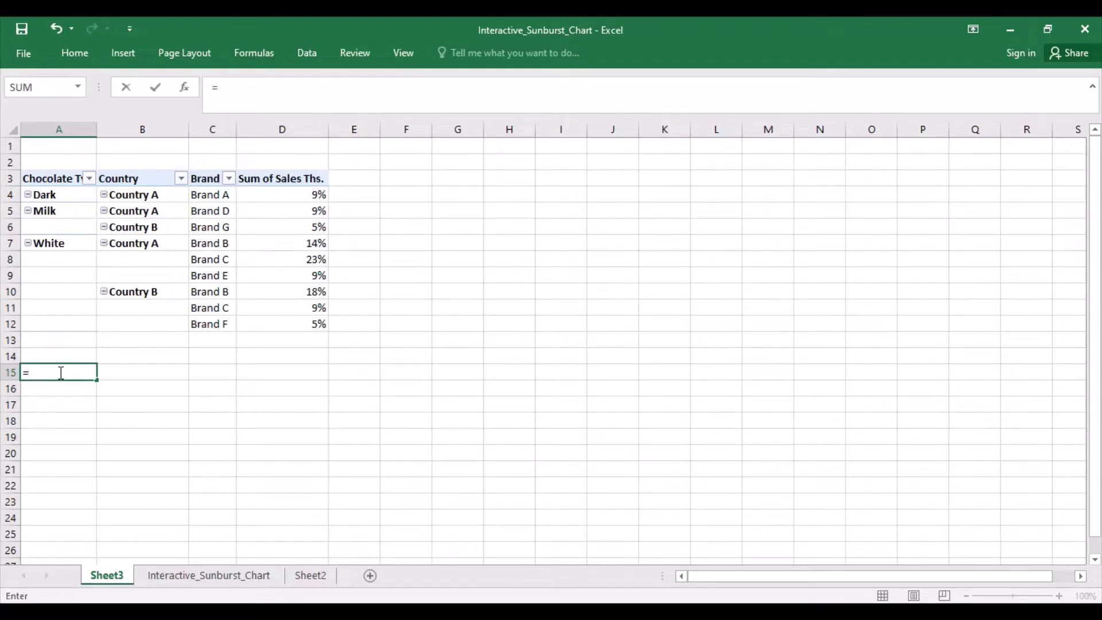
{"action": "type", "text": "if("}
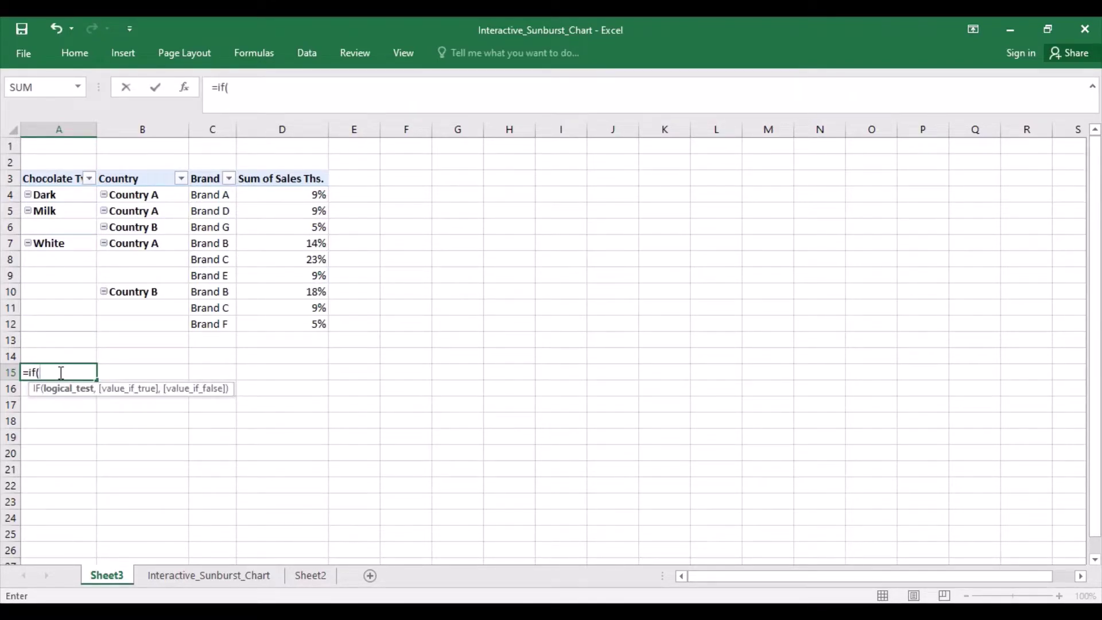
{"action": "type", "text": "a3<>"}
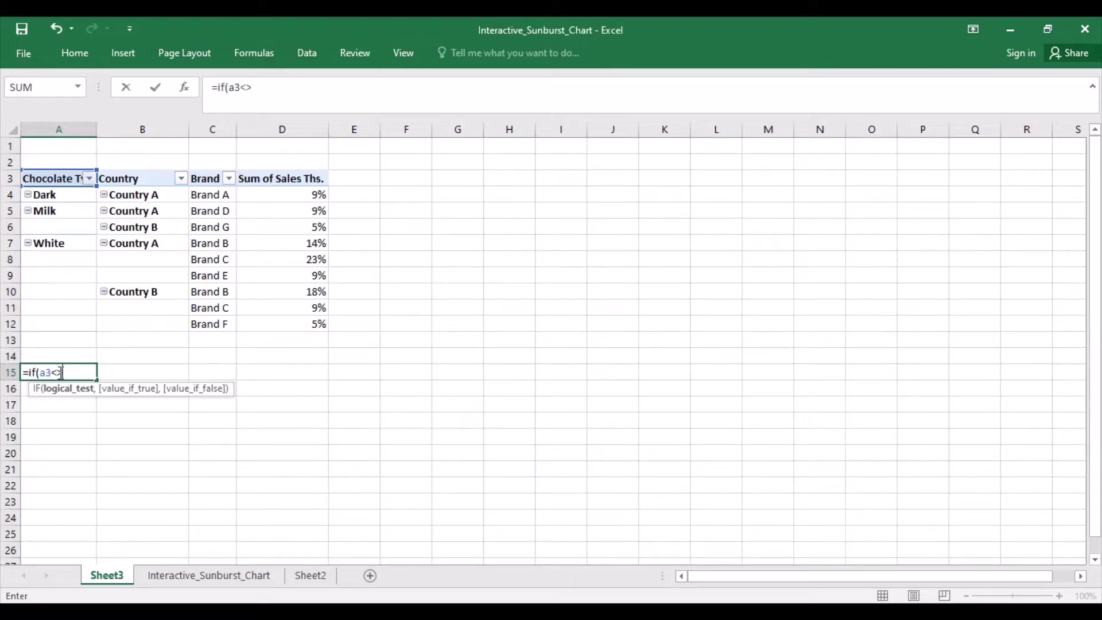
{"action": "type", "text": "\"\",a3"}
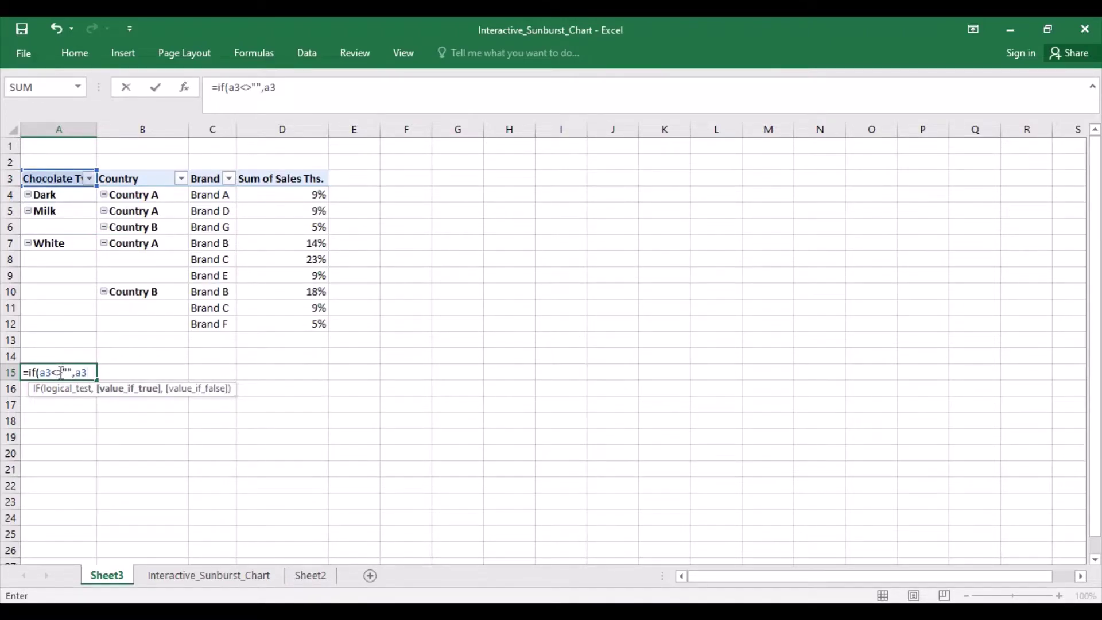
{"action": "type", "text": ",\"\")"}
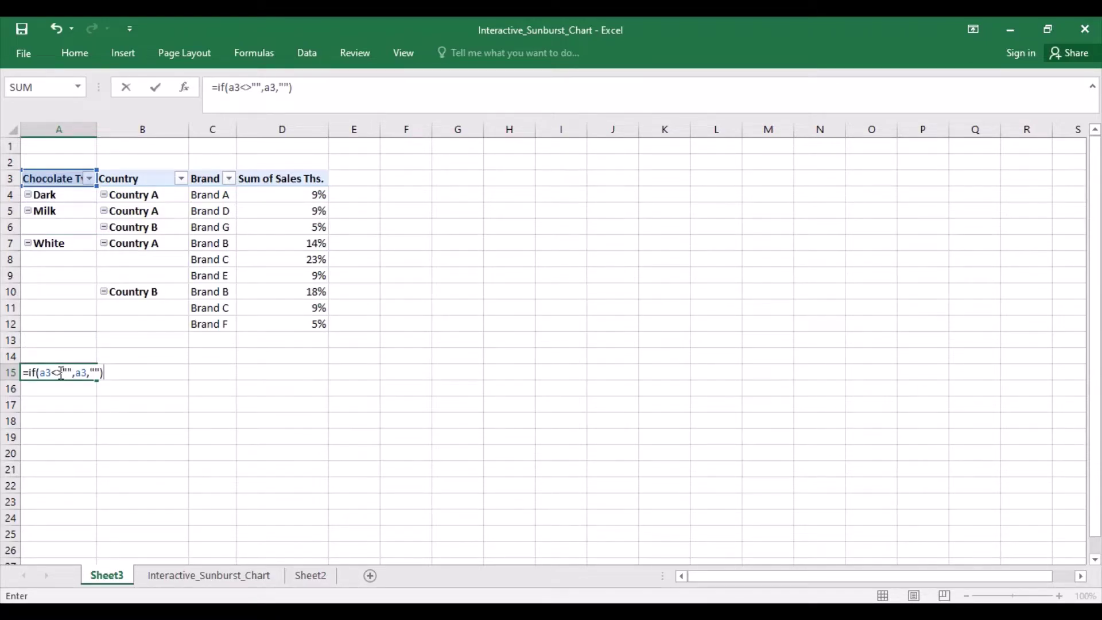
{"action": "key", "text": "Return"}
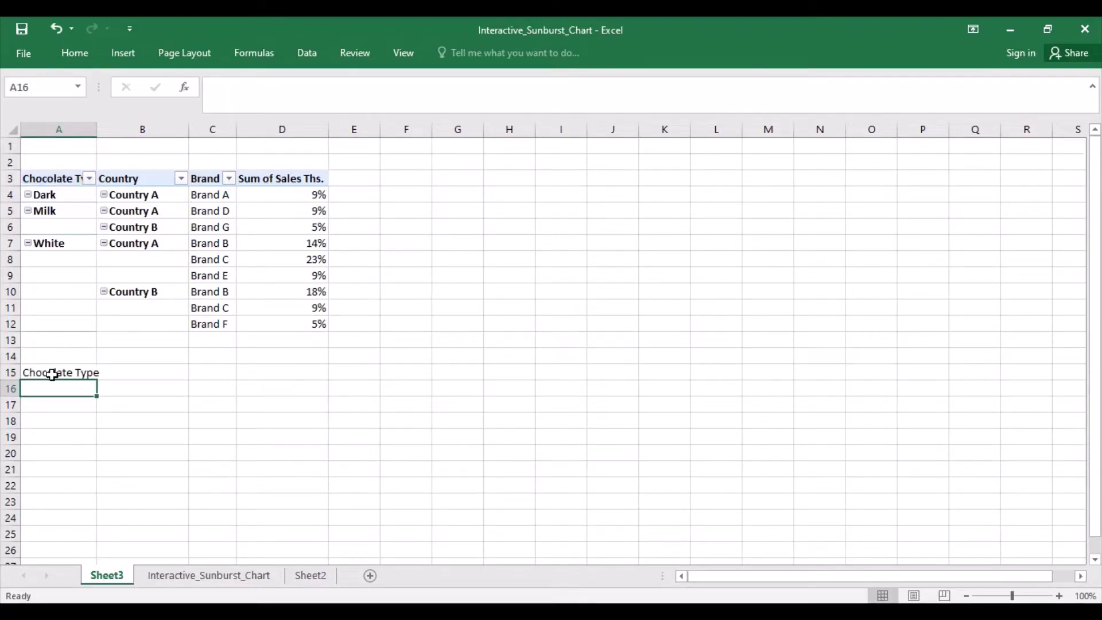
{"action": "left_click", "coordinate": [53, 374]}
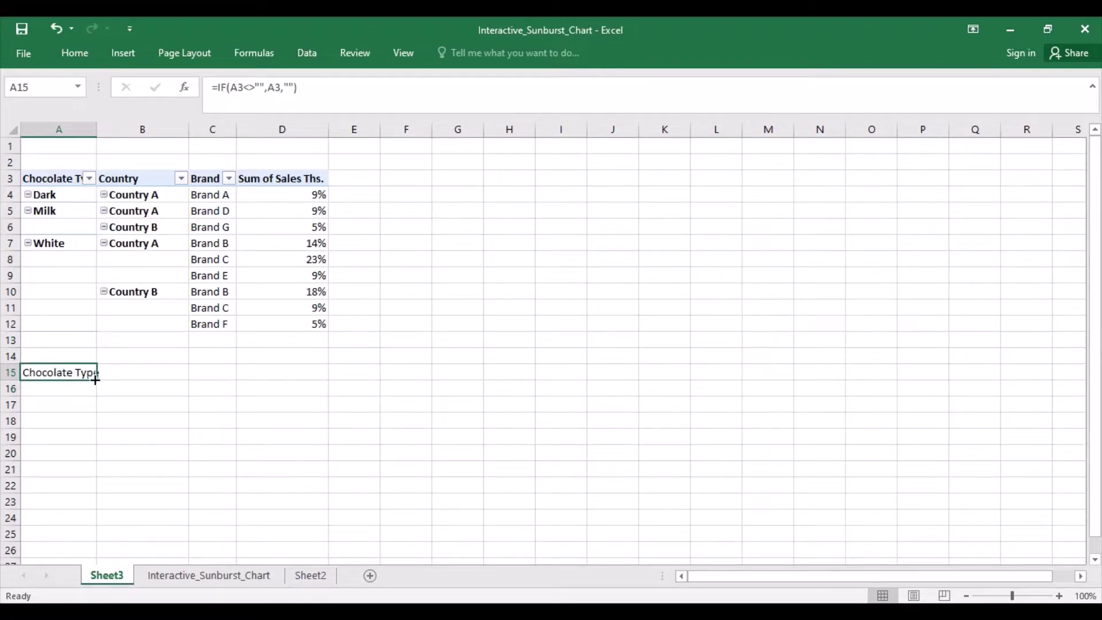
{"action": "left_click_drag", "start_coordinate": [98, 381], "coordinate": [320, 519]}
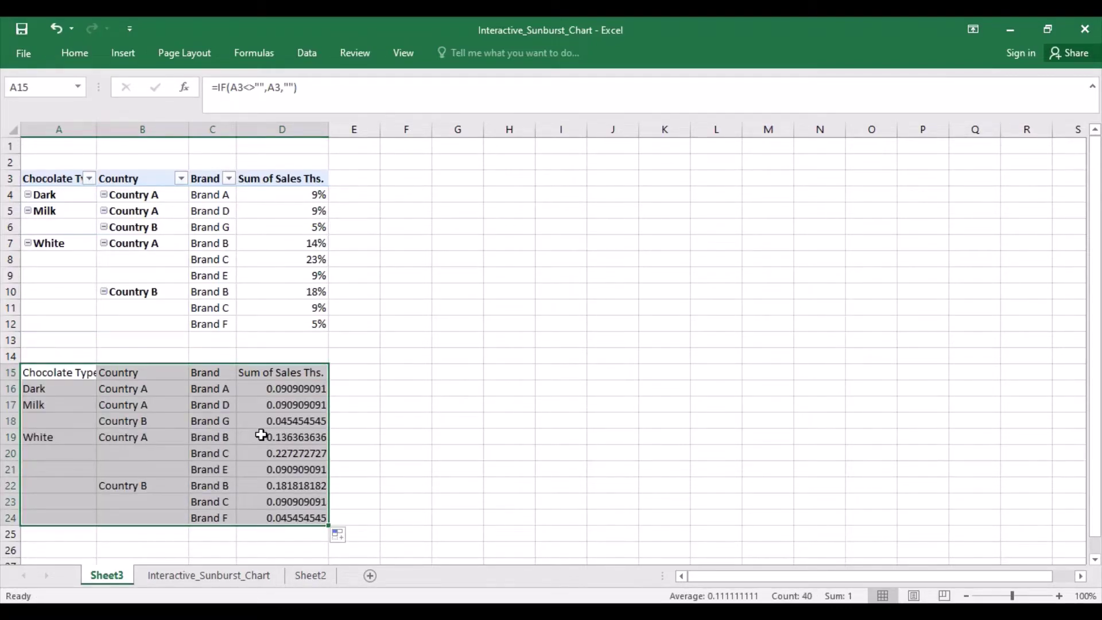
Step: Convert the copied range A15:D24 into a formatted table with headers
{"action": "key", "text": "ctrl+t"}
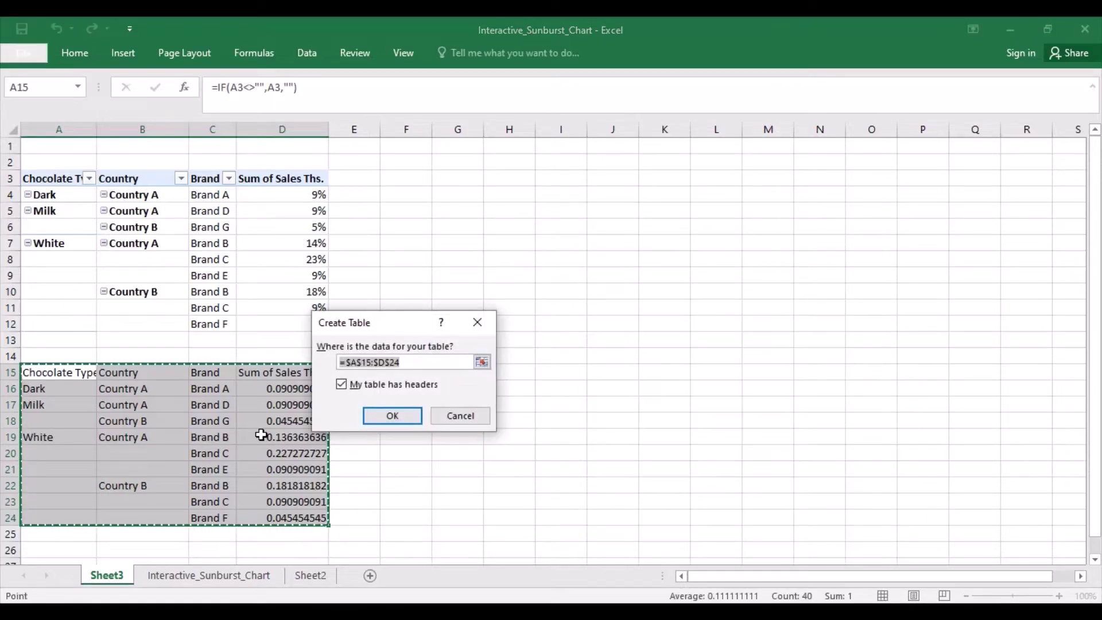
{"action": "left_click", "coordinate": [386, 414]}
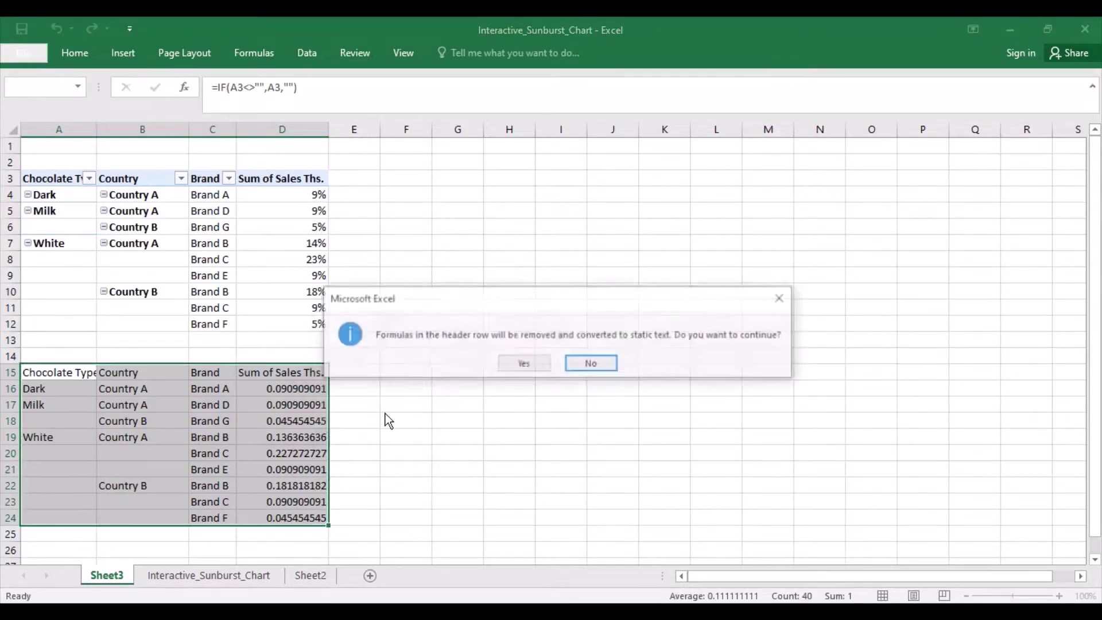
{"action": "left_click", "coordinate": [520, 363]}
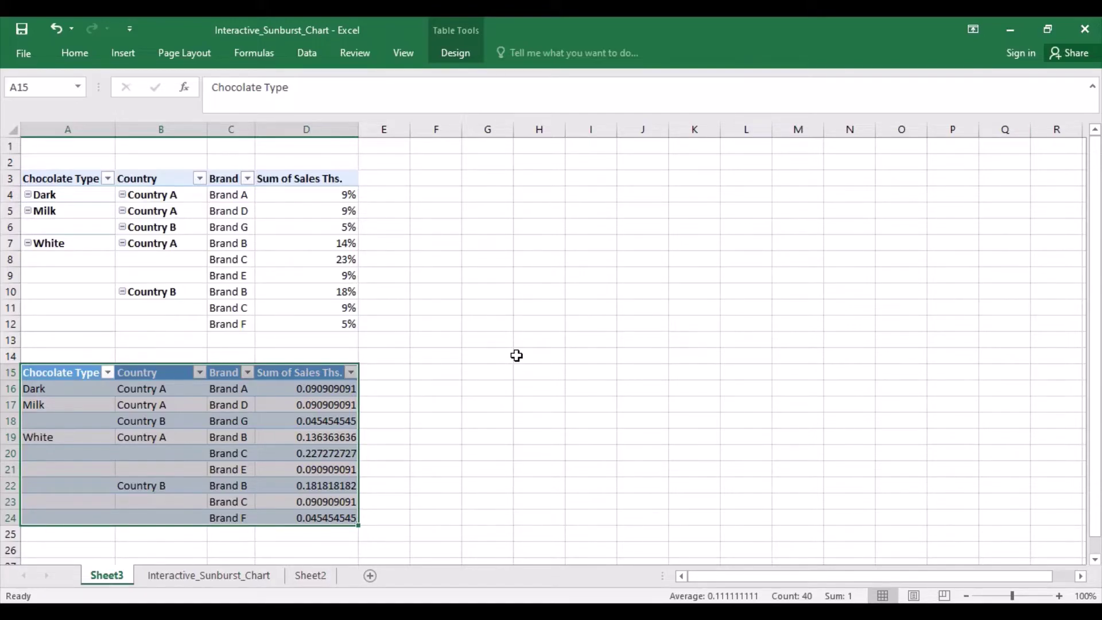
{"action": "key", "text": "ctrl+z"}
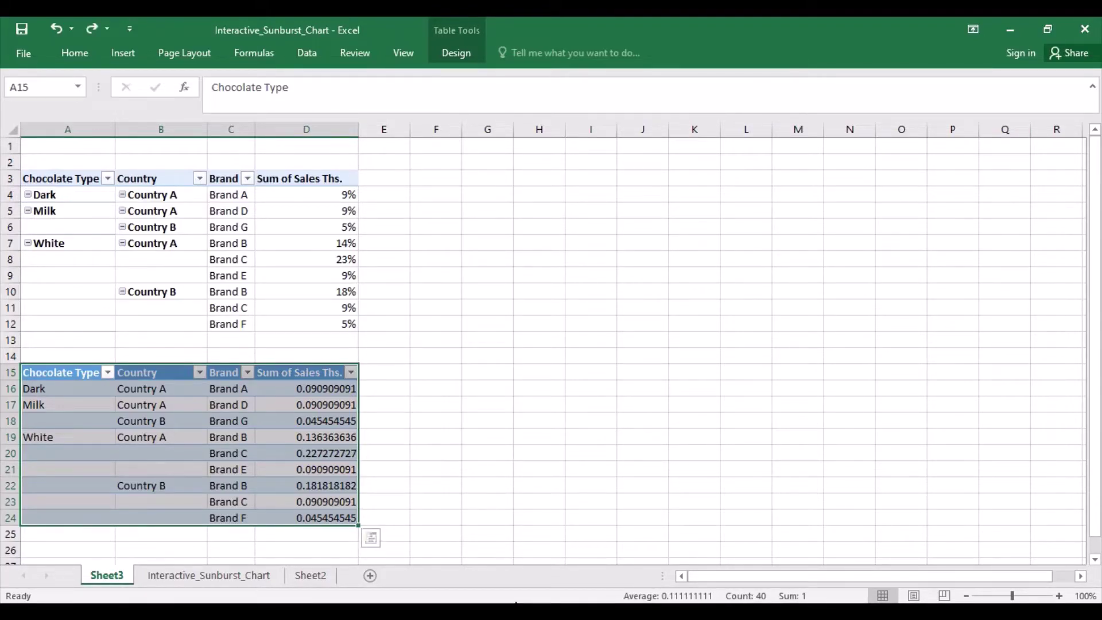
Step: Format the sales values in D16:D24 as percentages
{"action": "left_click", "coordinate": [286, 397]}
{"action": "left_click_drag", "start_coordinate": [285, 396], "coordinate": [287, 517]}
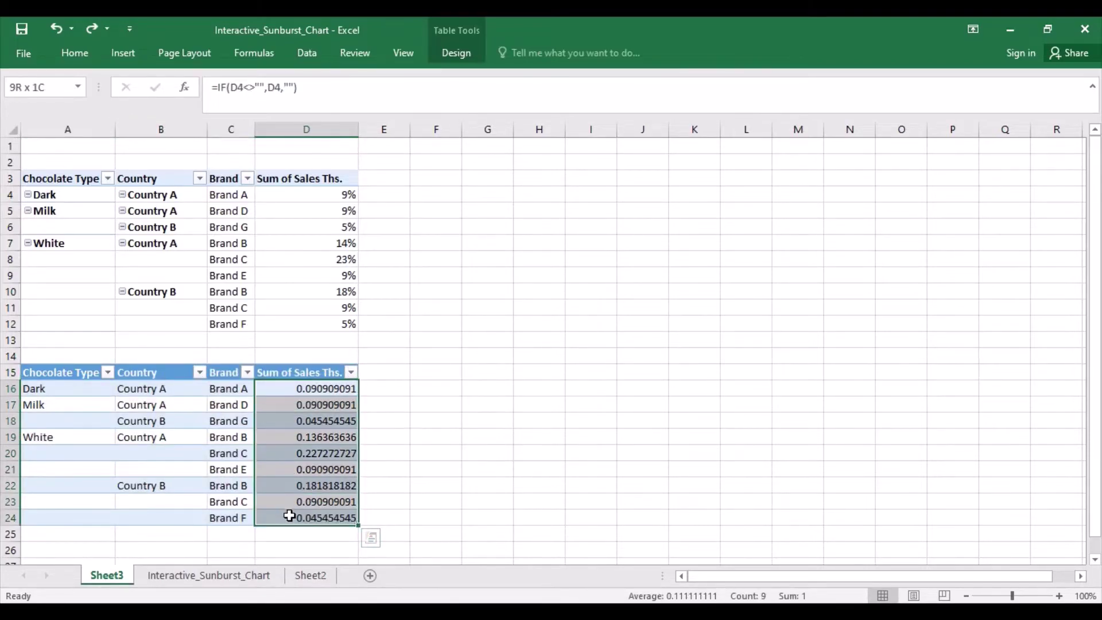
{"action": "left_click", "coordinate": [73, 57]}
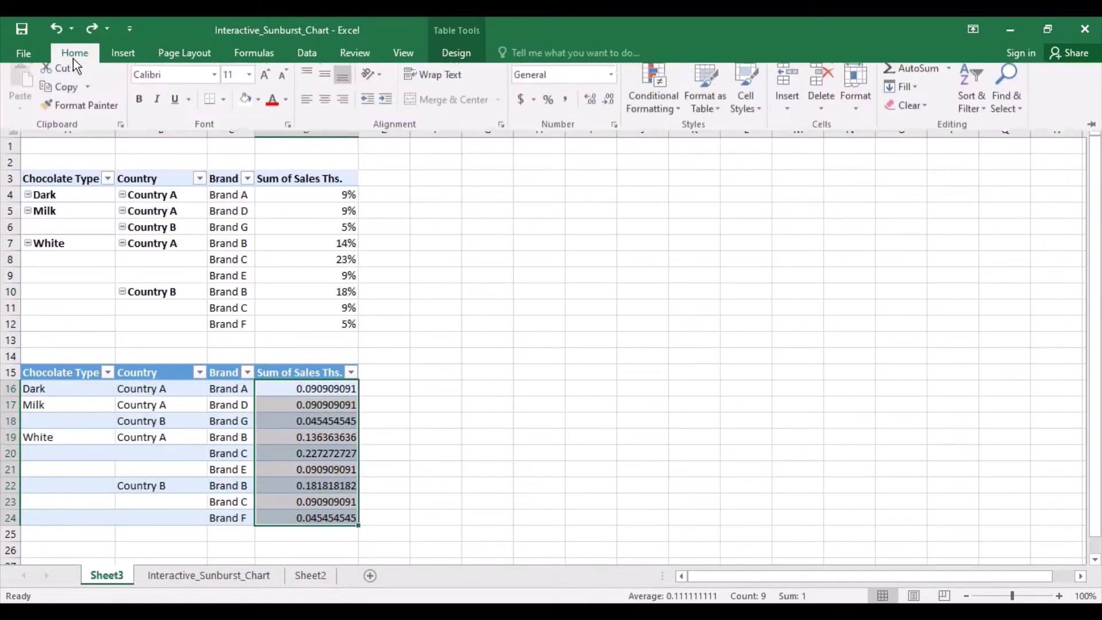
{"action": "left_click", "coordinate": [549, 106]}
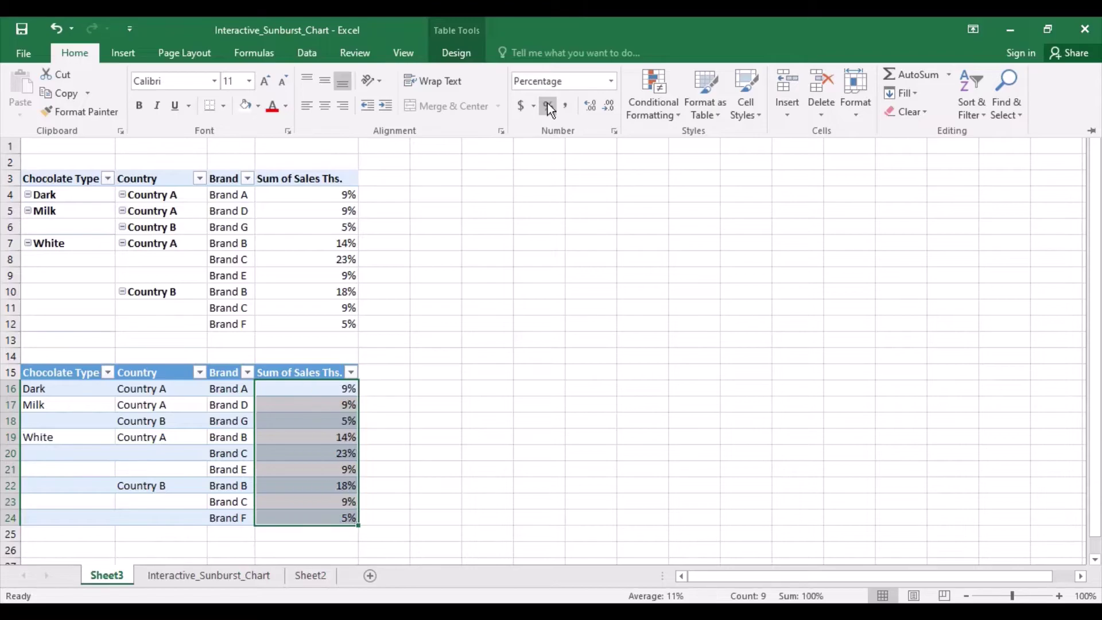
Step: Insert a sunburst chart from the new table, then move and enlarge it beside the tables
{"action": "left_click", "coordinate": [316, 388]}
{"action": "left_click", "coordinate": [316, 388]}
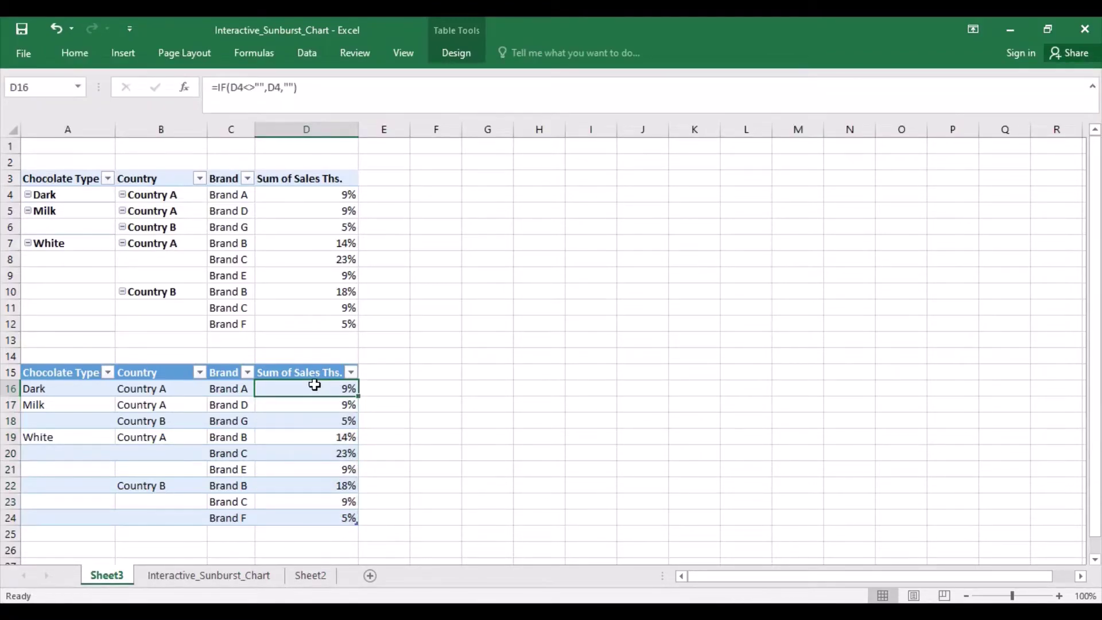
{"action": "left_click", "coordinate": [123, 53]}
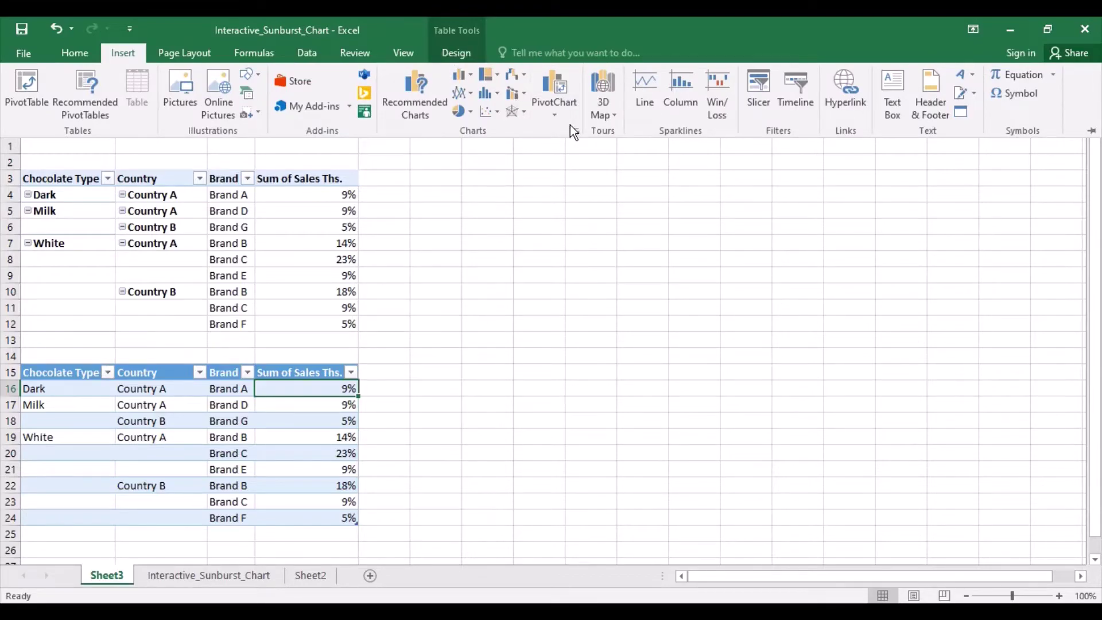
{"action": "left_click", "coordinate": [575, 133]}
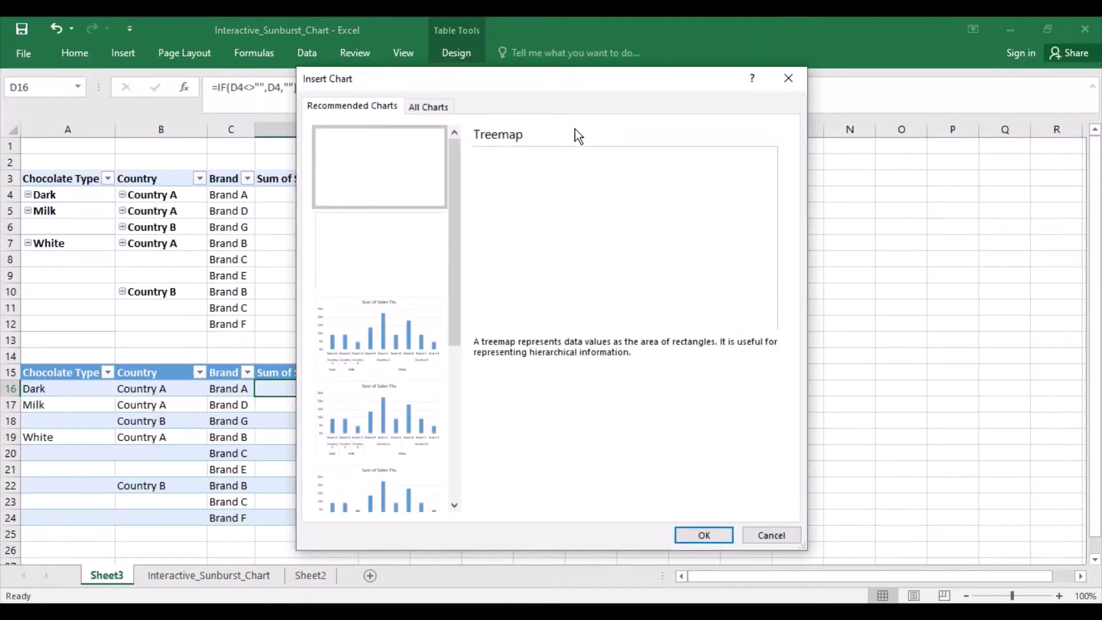
{"action": "left_click", "coordinate": [430, 104]}
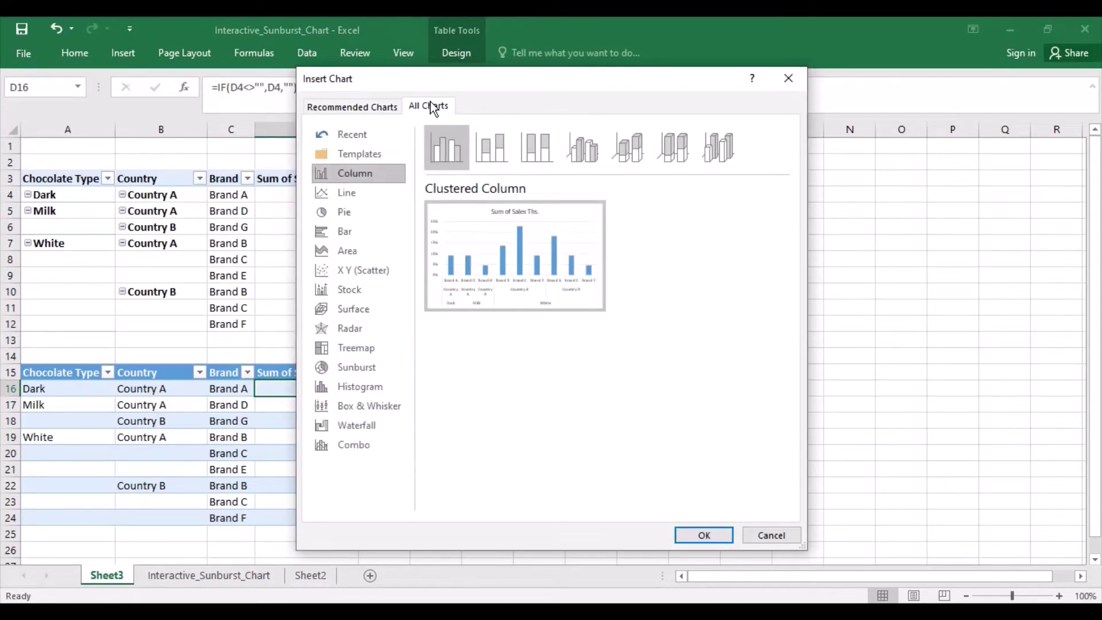
{"action": "left_click", "coordinate": [363, 368]}
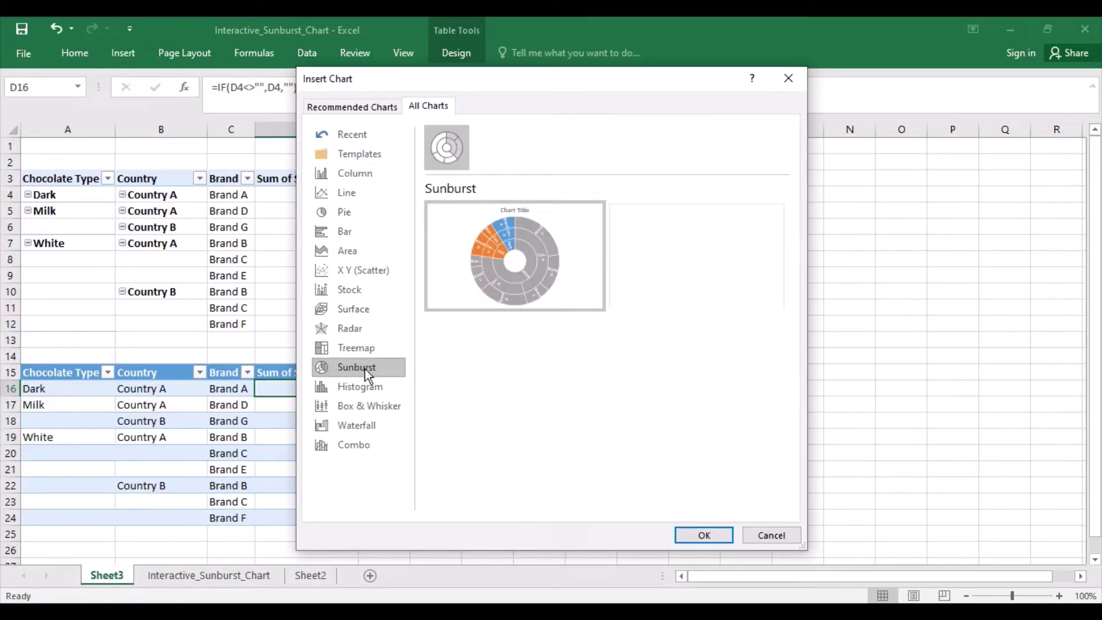
{"action": "left_click", "coordinate": [703, 534]}
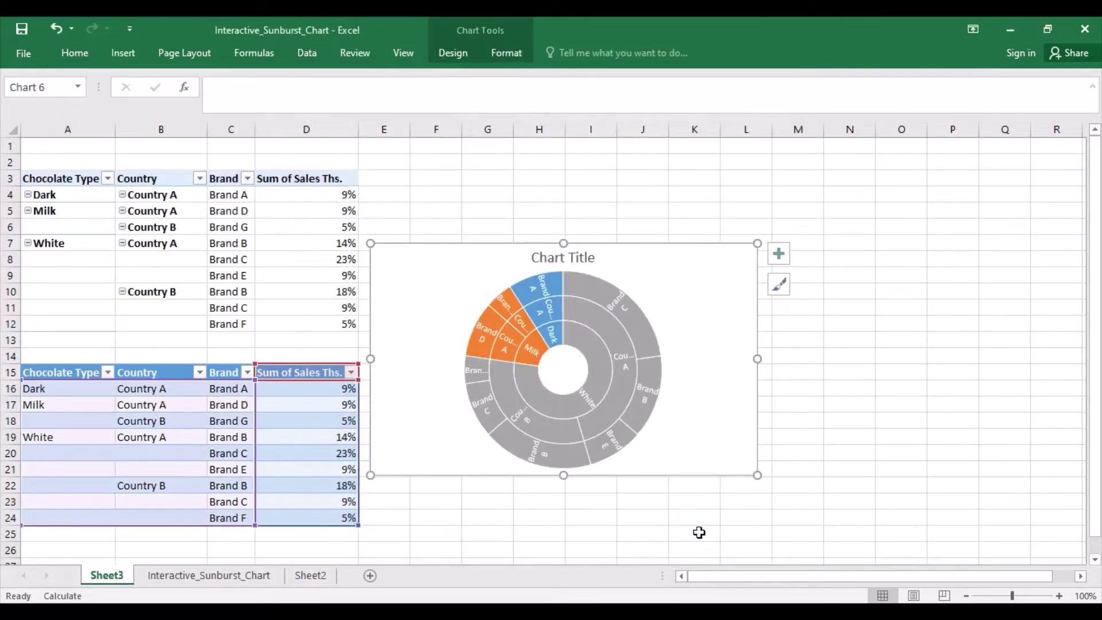
{"action": "mouse_move", "coordinate": [678, 250]}
{"action": "left_mouse_down"}
{"action": "mouse_move", "coordinate": [706, 148]}
{"action": "mouse_move", "coordinate": [717, 148]}
{"action": "left_mouse_up"}
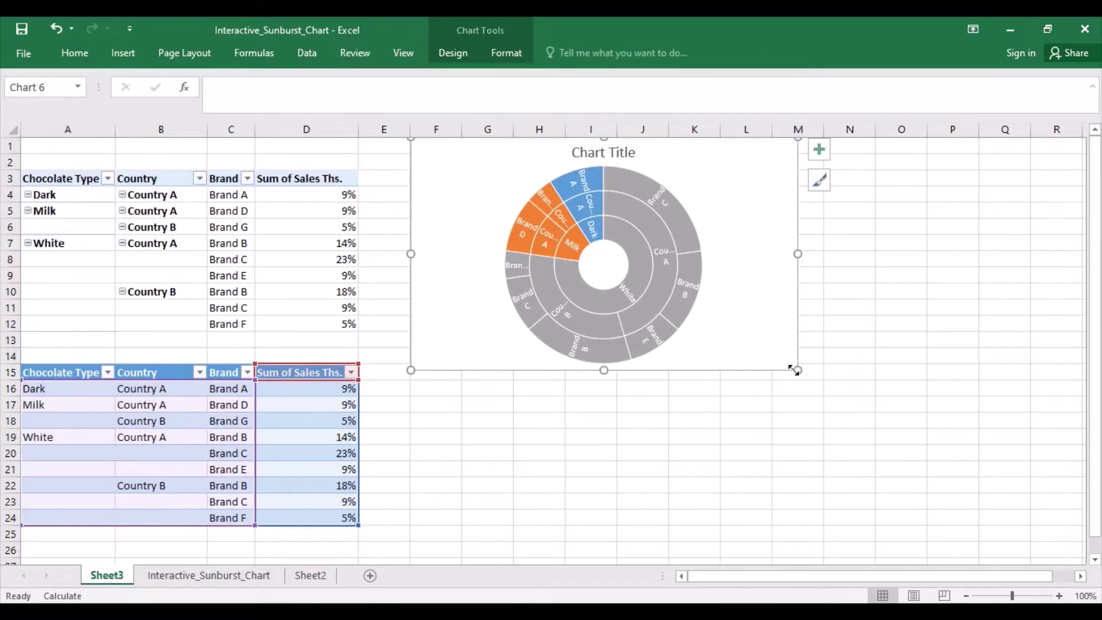
{"action": "left_click_drag", "start_coordinate": [795, 370], "coordinate": [908, 529]}
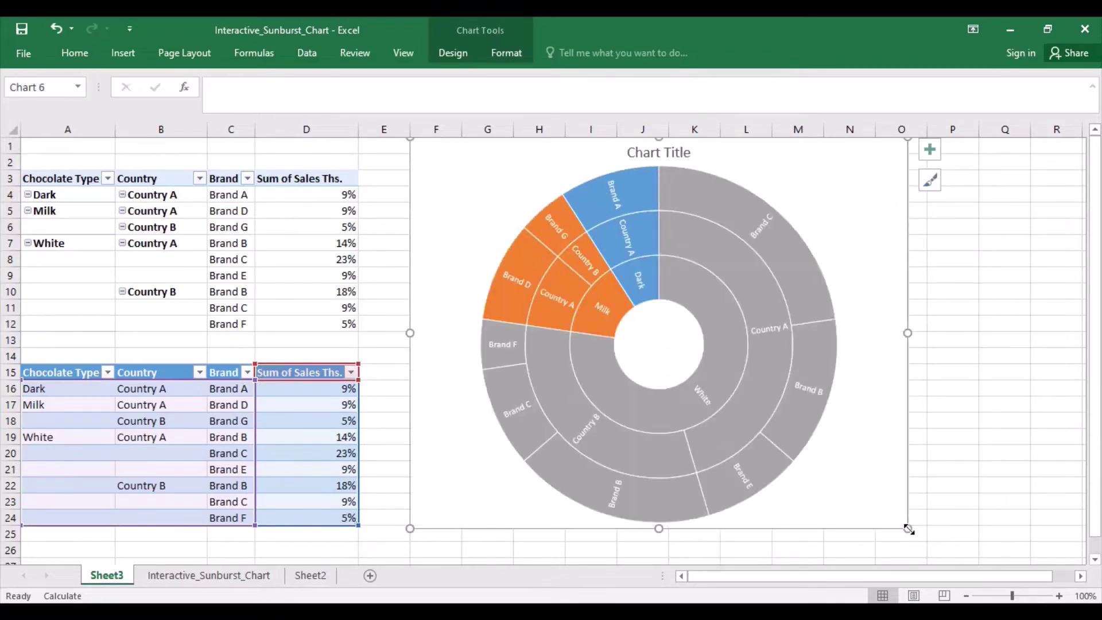
Step: Add each segment's value to the sunburst data labels, separated by a new line
{"action": "left_click", "coordinate": [807, 387]}
{"action": "right_click", "coordinate": [808, 387]}
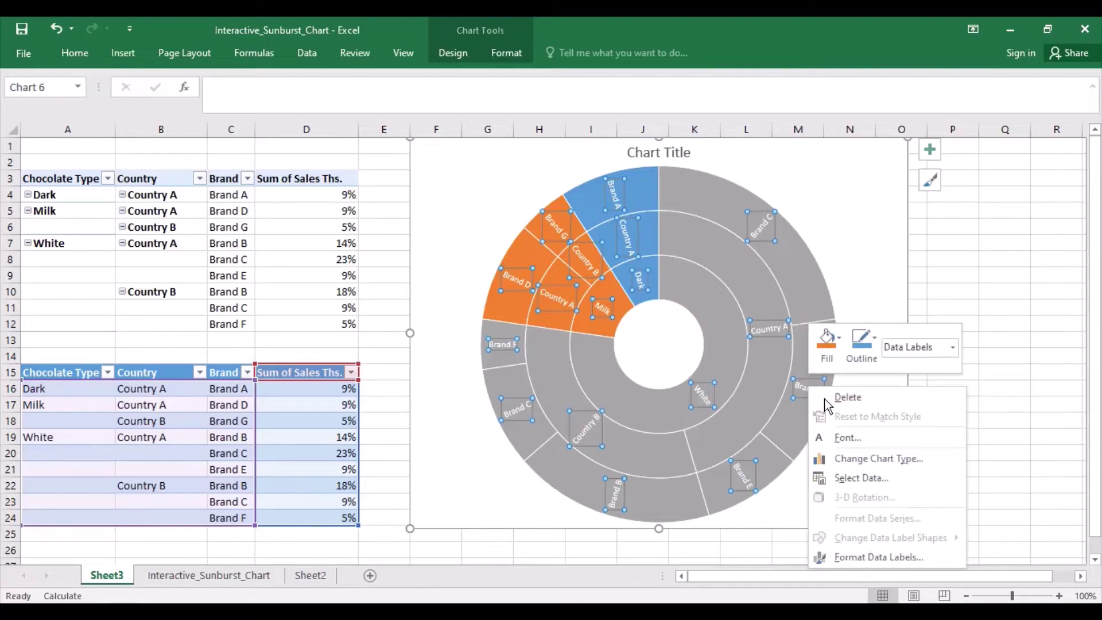
{"action": "left_click", "coordinate": [890, 555]}
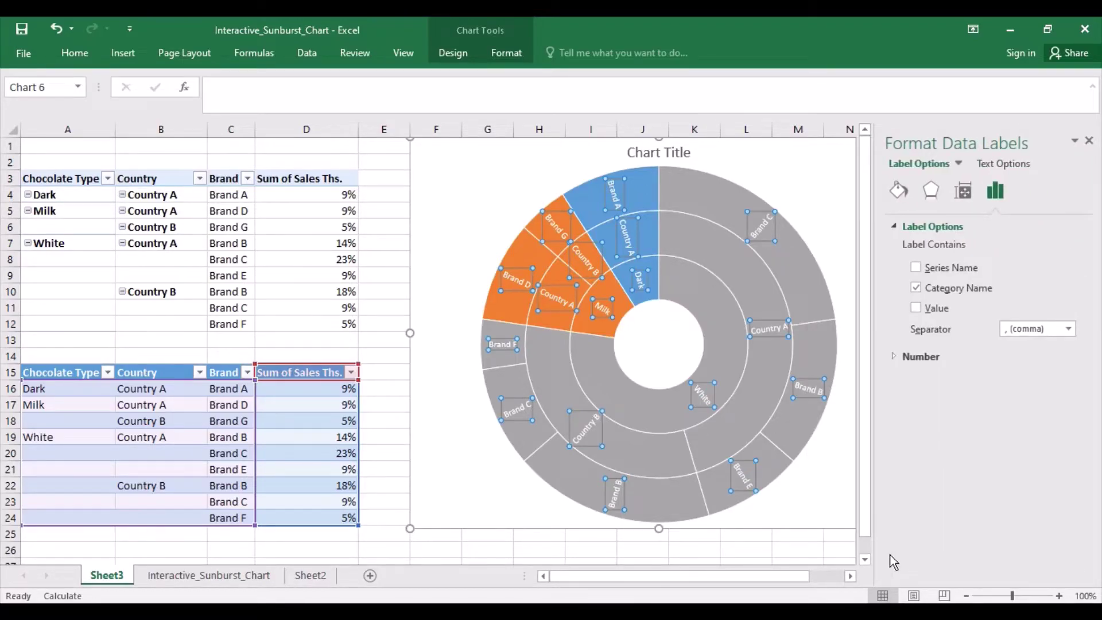
{"action": "left_click", "coordinate": [917, 309]}
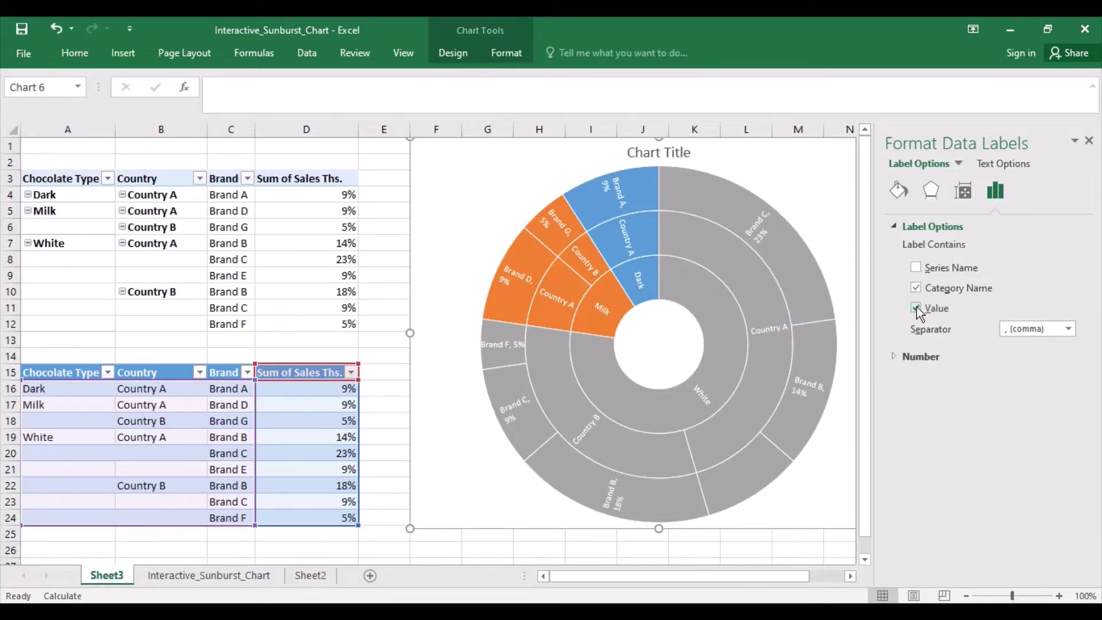
{"action": "left_click", "coordinate": [1068, 330]}
{"action": "left_click", "coordinate": [1038, 388]}
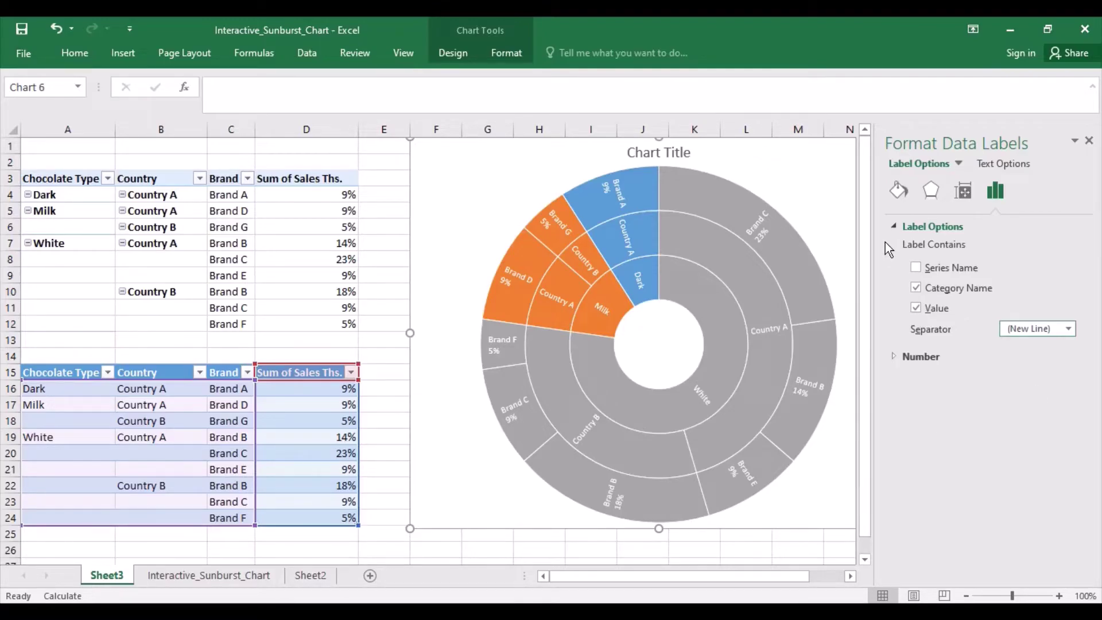
{"action": "left_click", "coordinate": [1088, 143]}
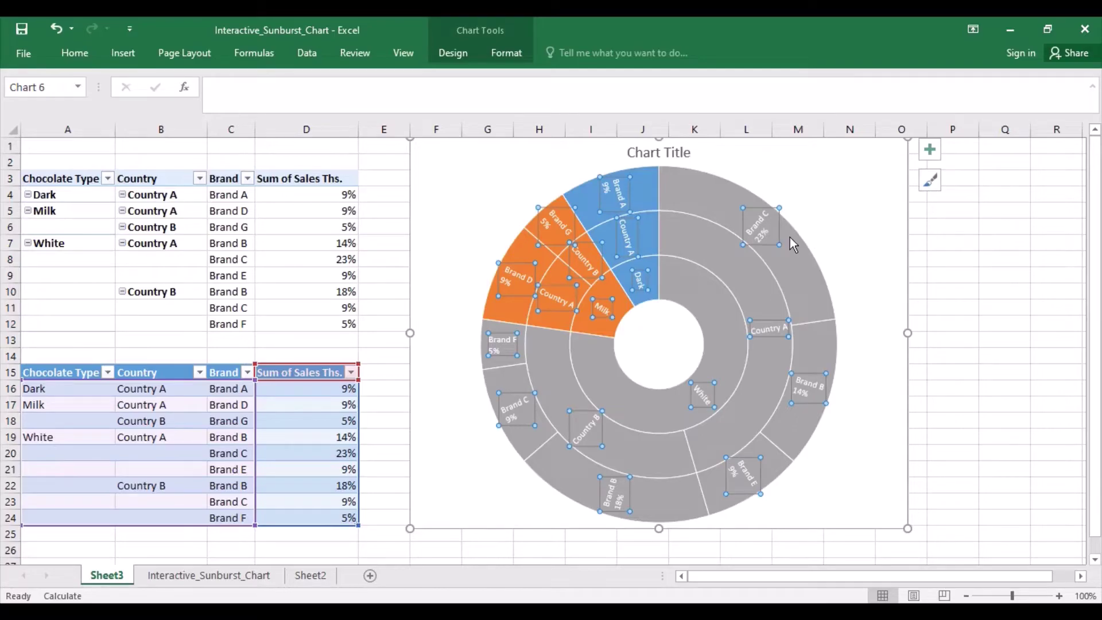
Step: Make the data label text black
{"action": "left_click", "coordinate": [73, 53]}
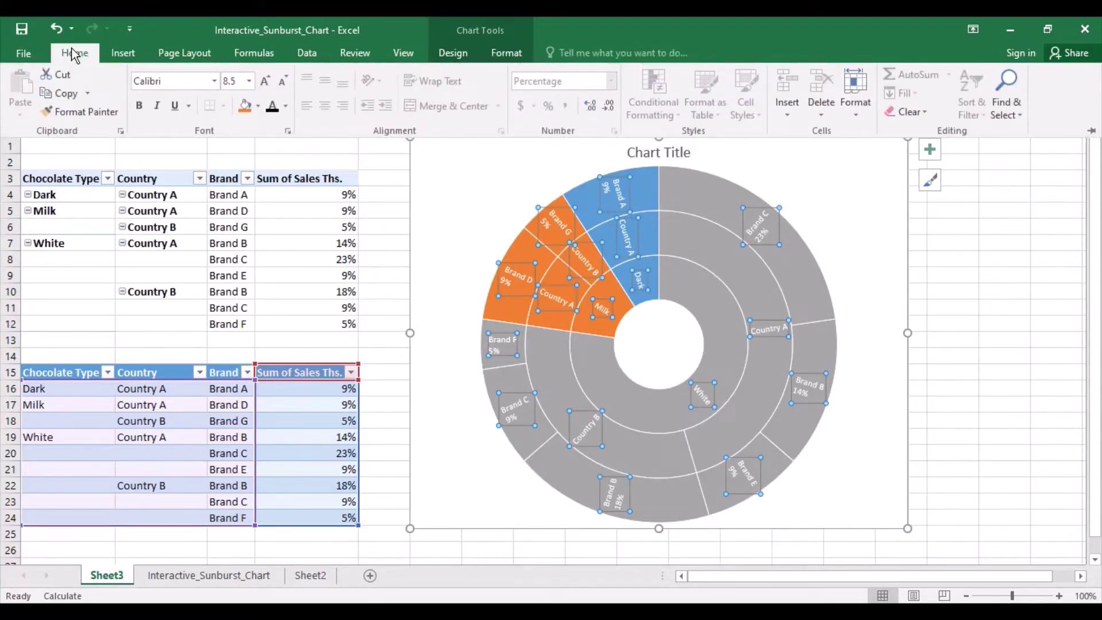
{"action": "left_click", "coordinate": [272, 106]}
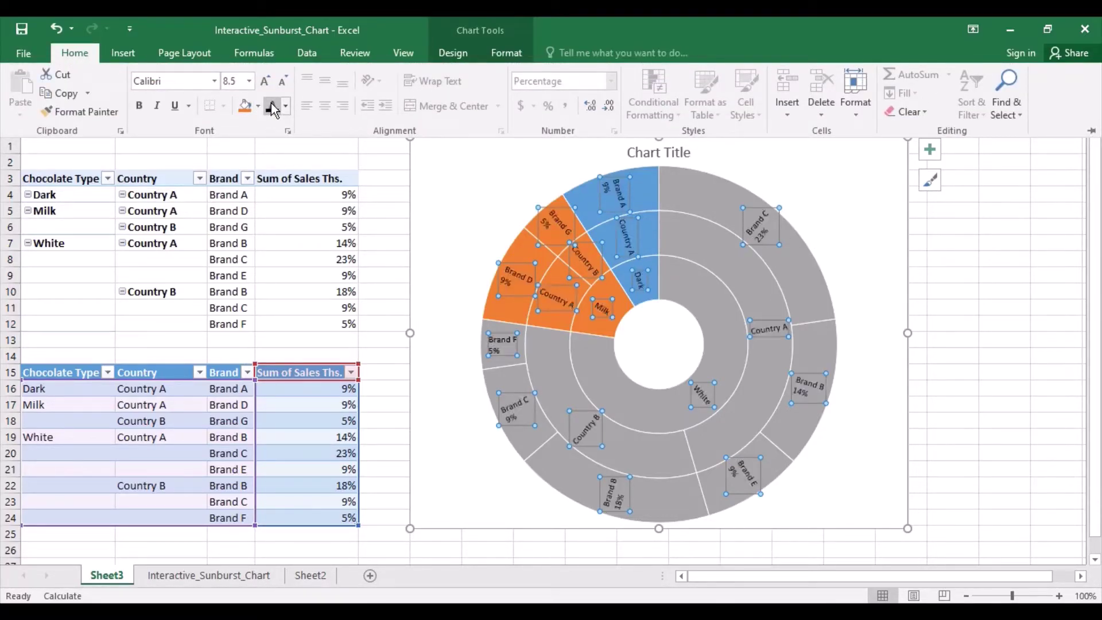
{"action": "left_click", "coordinate": [994, 294]}
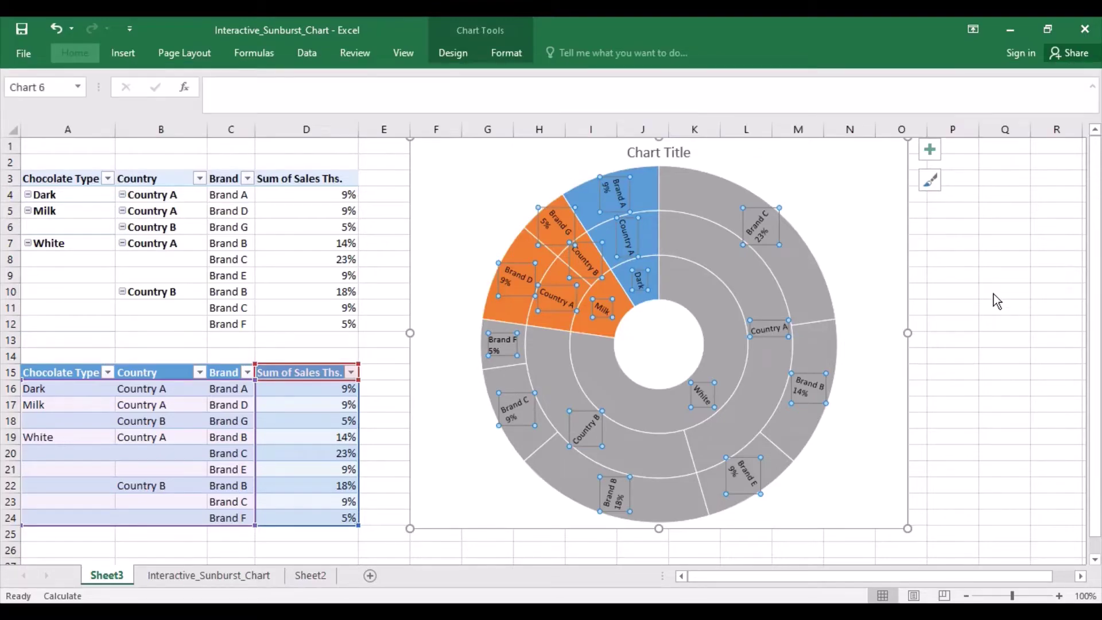
Step: Replace the placeholder chart title with 'Sales Breakdown'
{"action": "left_click", "coordinate": [993, 294]}
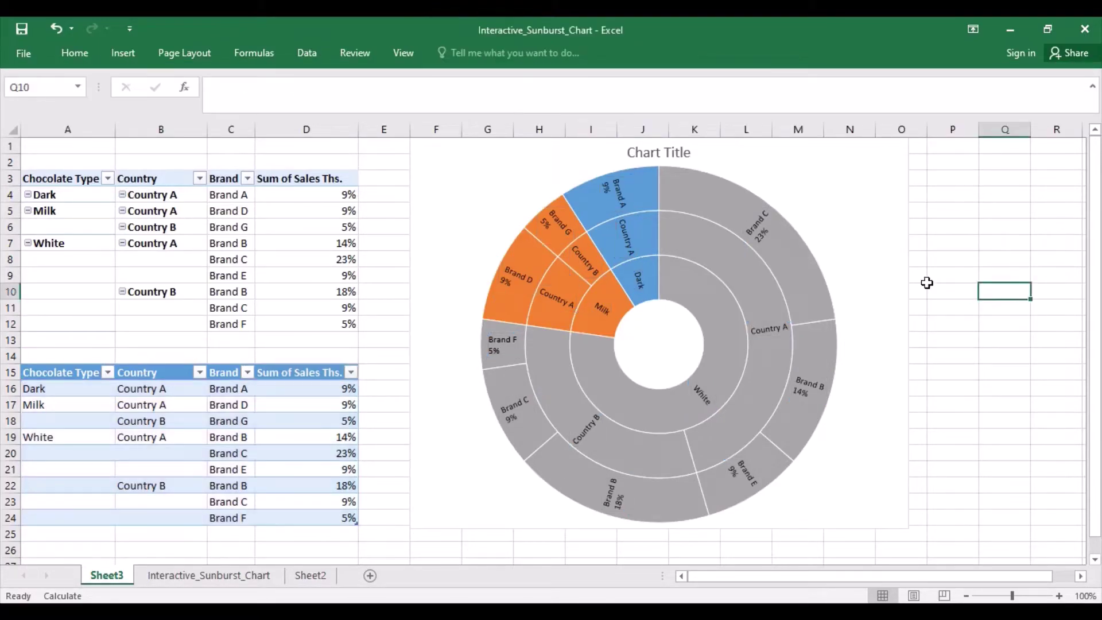
{"action": "left_click", "coordinate": [657, 155]}
{"action": "double_click", "coordinate": [656, 153]}
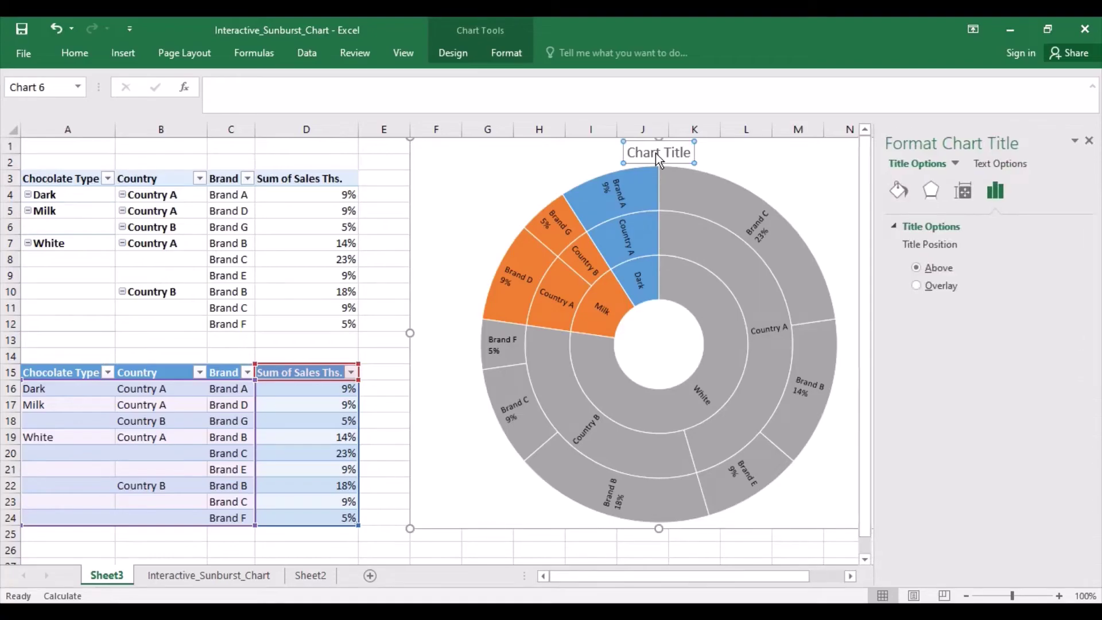
{"action": "left_click_drag", "start_coordinate": [628, 153], "coordinate": [694, 152]}
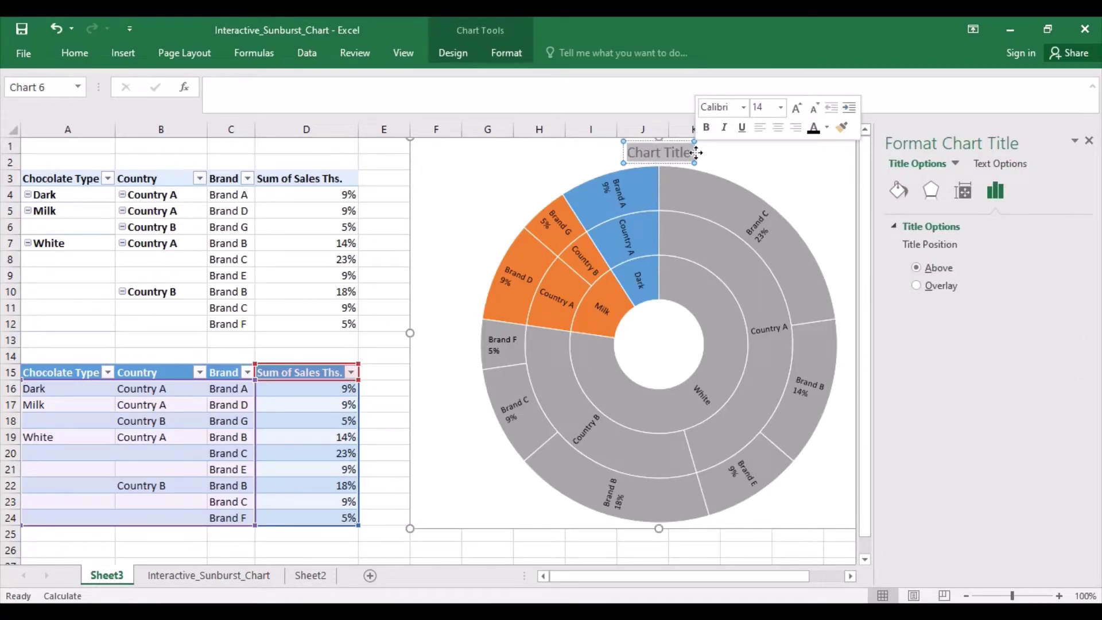
{"action": "type", "text": "S"}
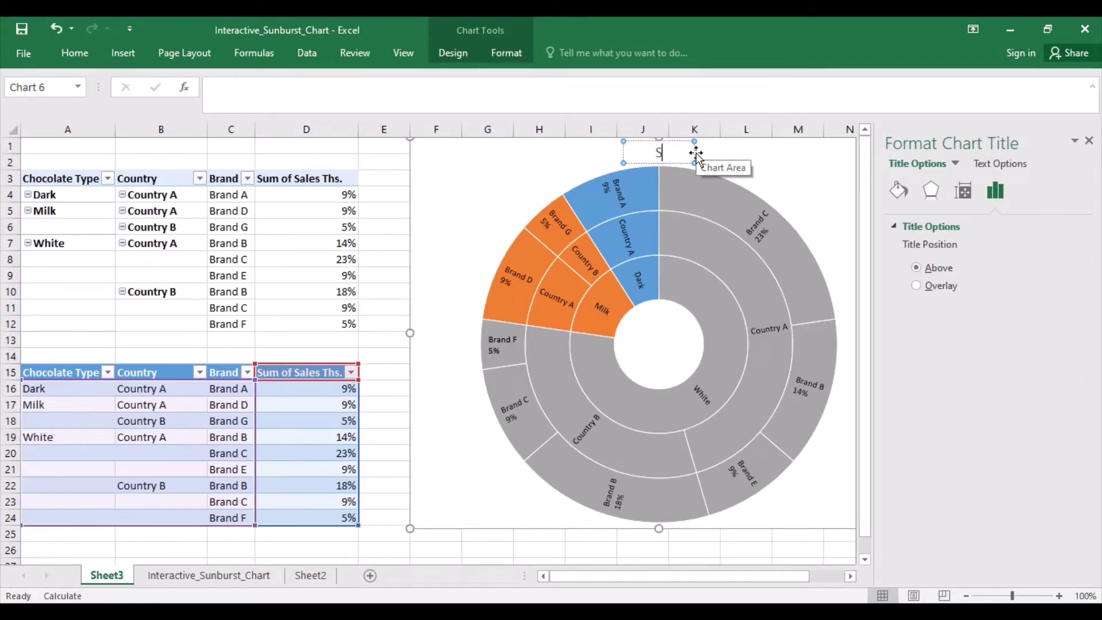
{"action": "type", "text": "ales B"}
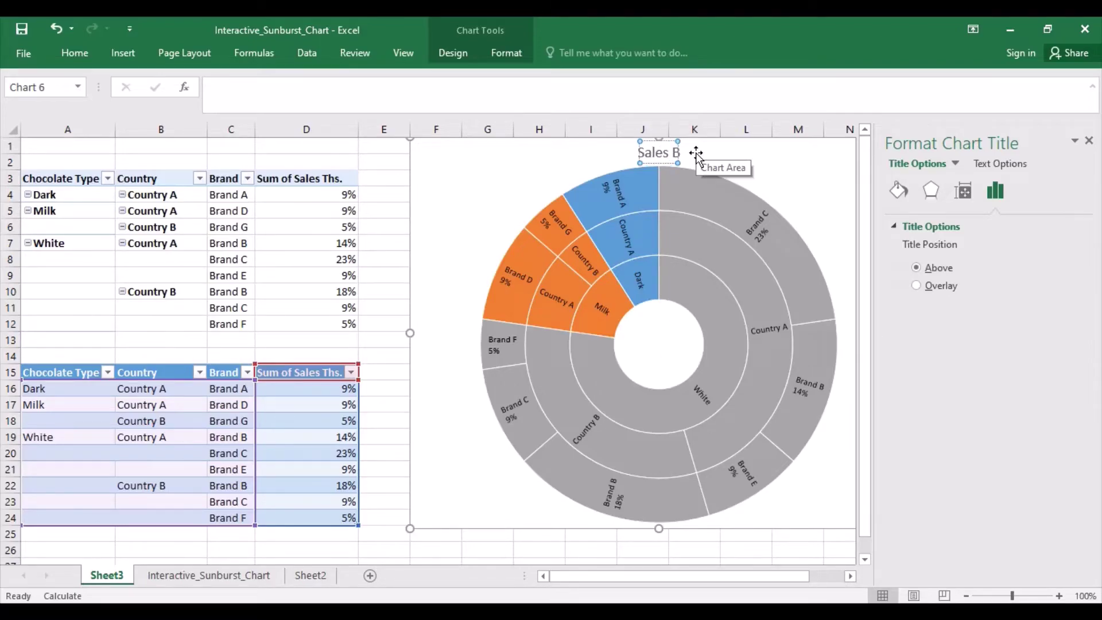
{"action": "type", "text": "reakdown"}
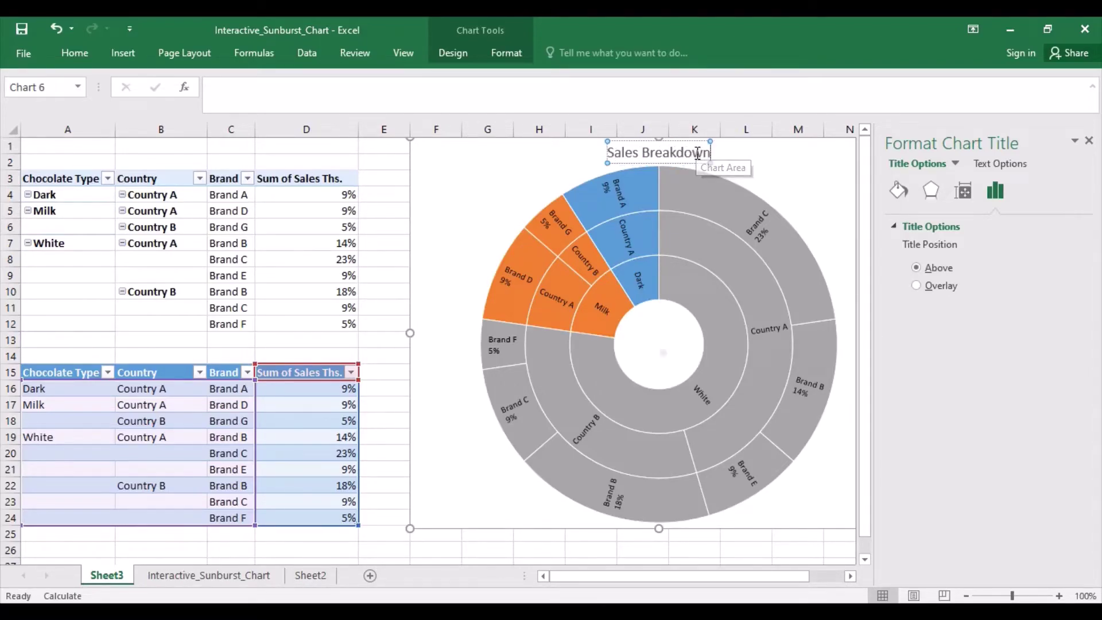
{"action": "left_click", "coordinate": [1089, 141]}
{"action": "left_click", "coordinate": [1009, 270]}
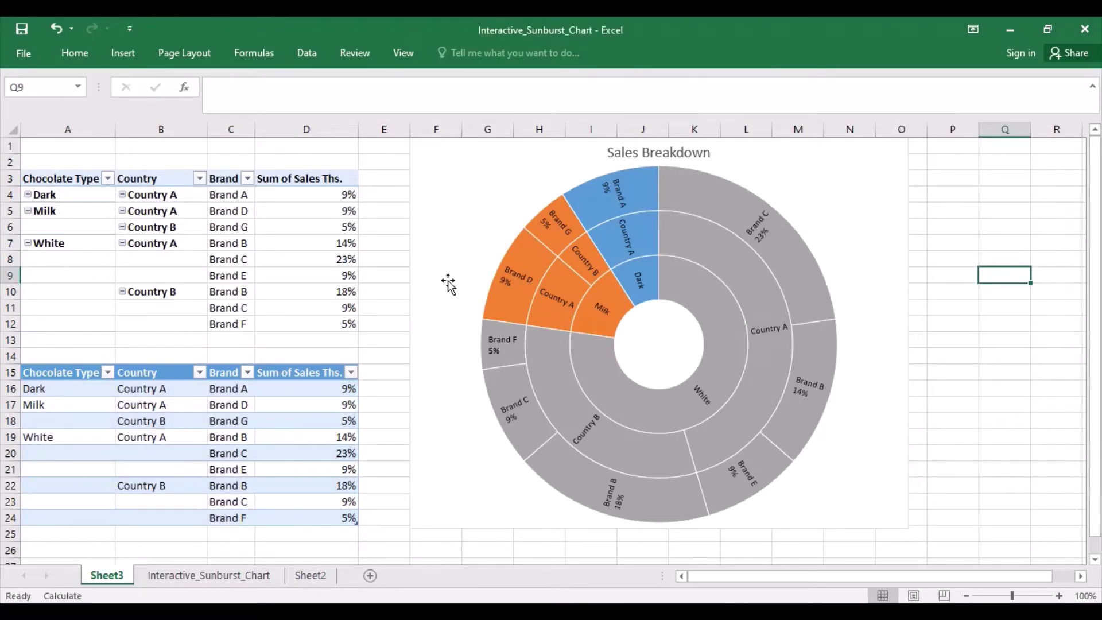
Step: Collapse White, Milk and Dark in the pivot table, then re-expand Milk
{"action": "left_click", "coordinate": [27, 243]}
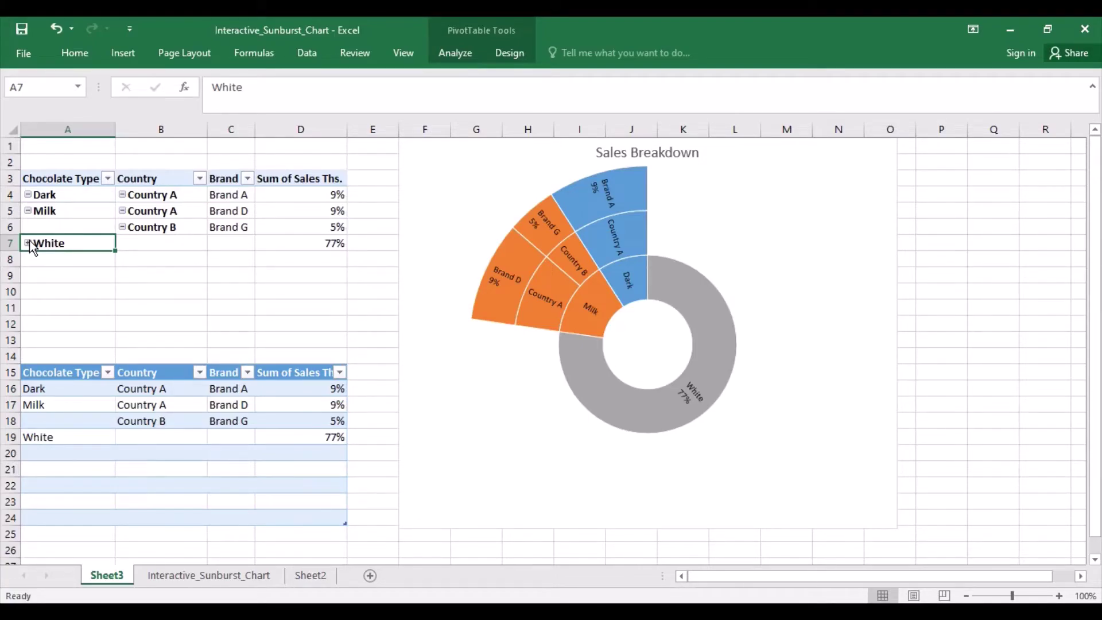
{"action": "left_click", "coordinate": [28, 211]}
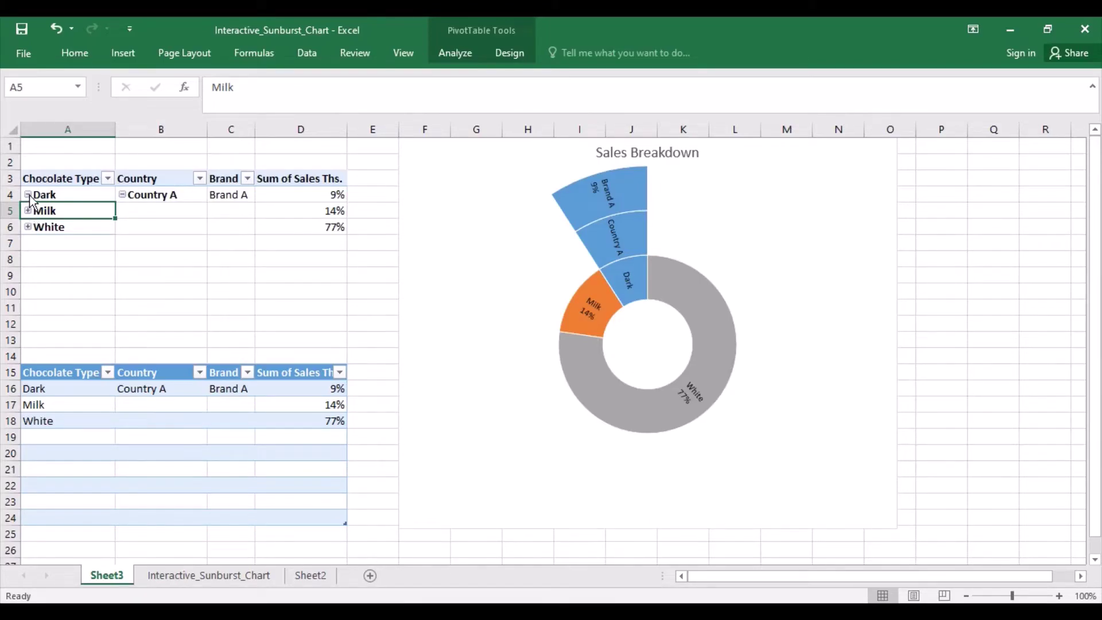
{"action": "left_click", "coordinate": [28, 195]}
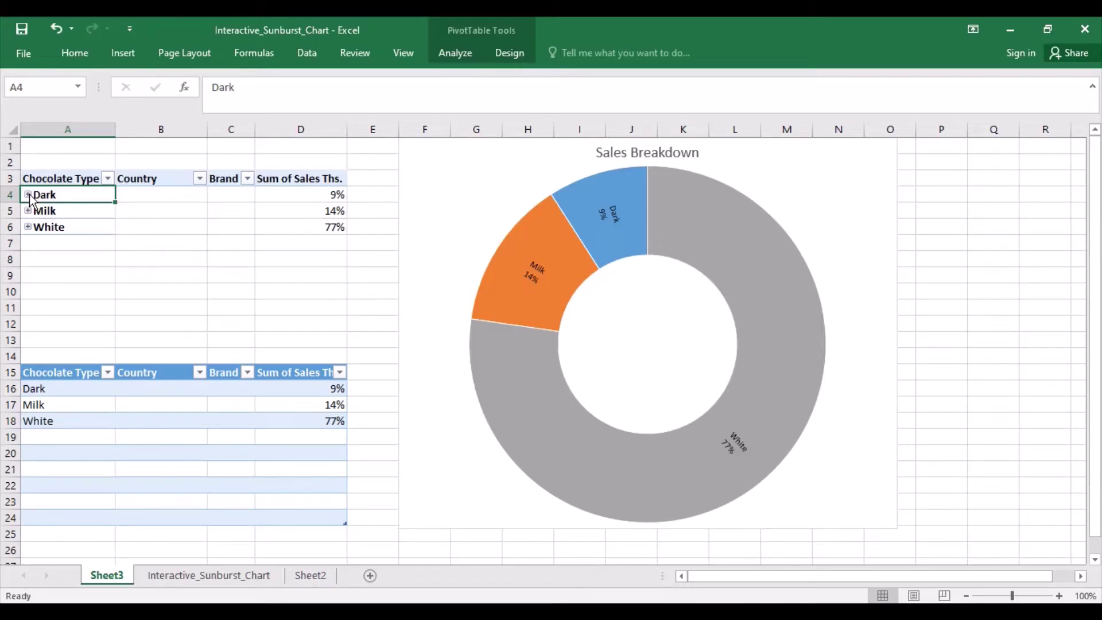
{"action": "left_click", "coordinate": [28, 211]}
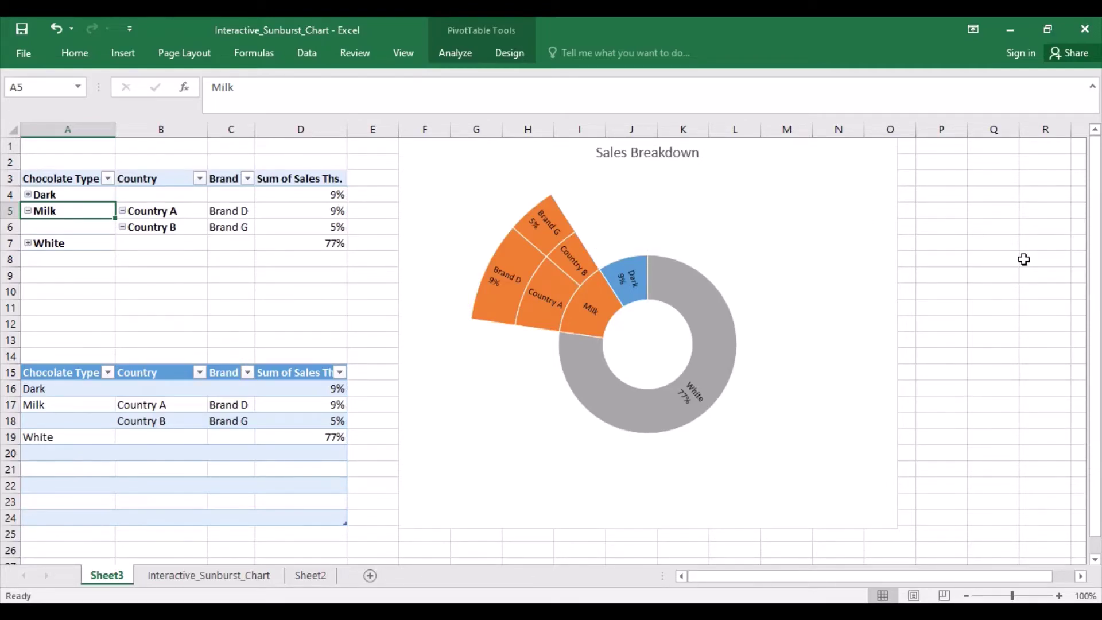
{"action": "left_click", "coordinate": [188, 212]}
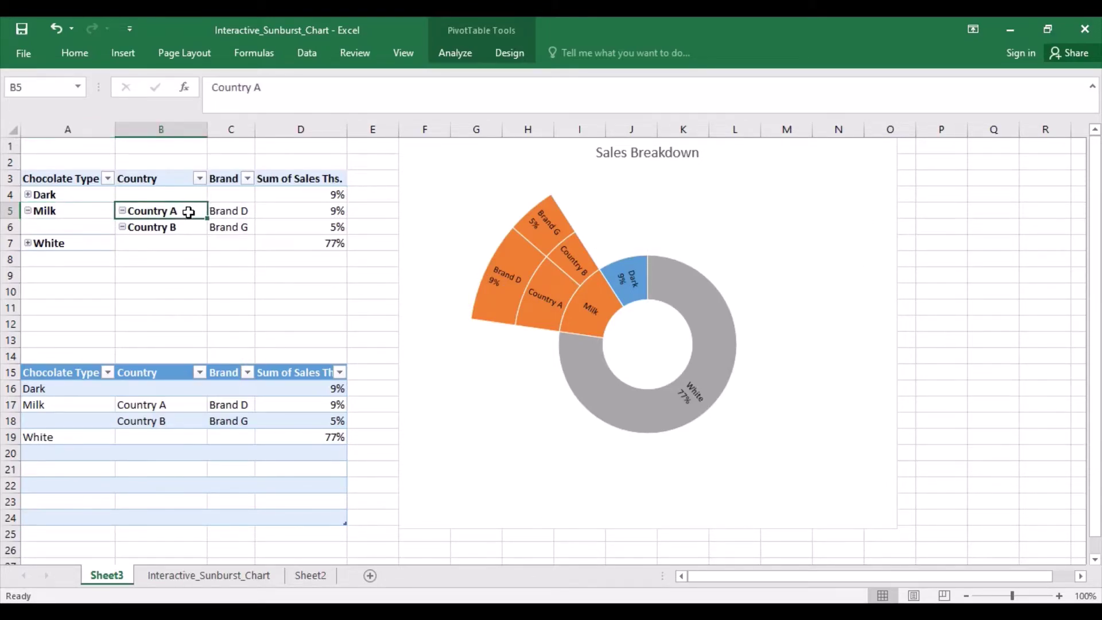
{"action": "right_click", "coordinate": [186, 212]}
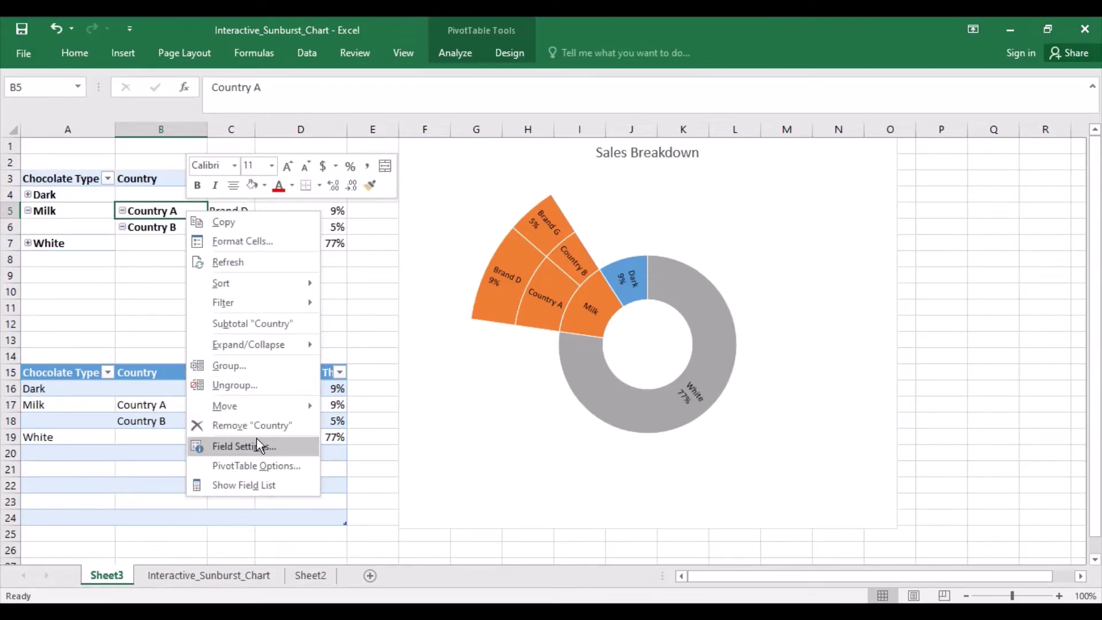
{"action": "left_click", "coordinate": [250, 482]}
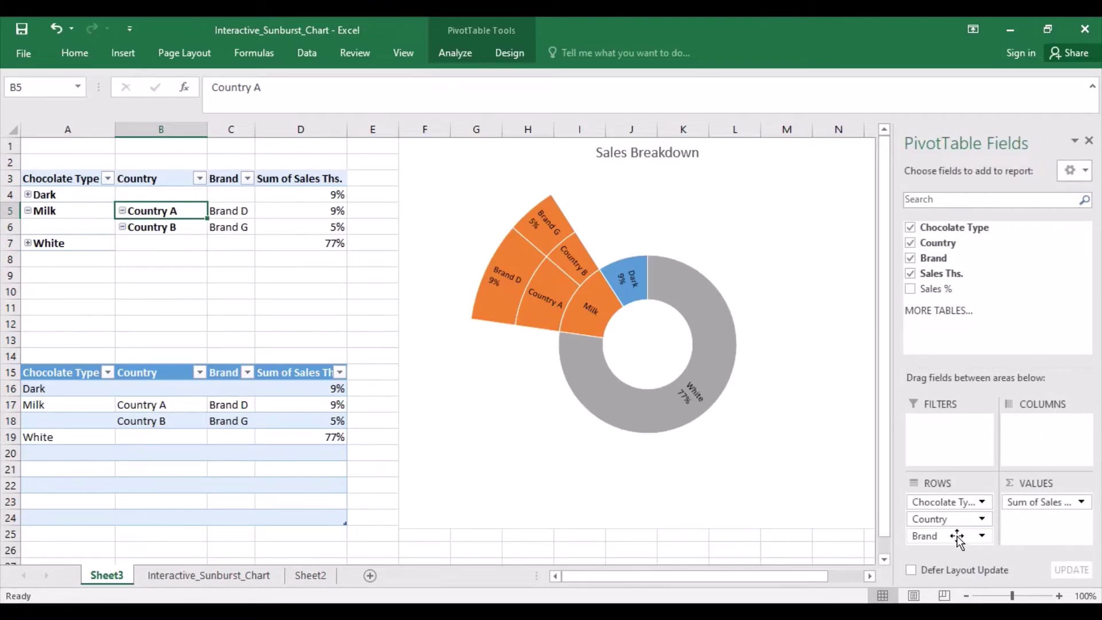
{"action": "mouse_move", "coordinate": [957, 537]}
{"action": "left_mouse_down"}
{"action": "mouse_move", "coordinate": [958, 510]}
{"action": "mouse_move", "coordinate": [956, 518]}
{"action": "left_mouse_up"}
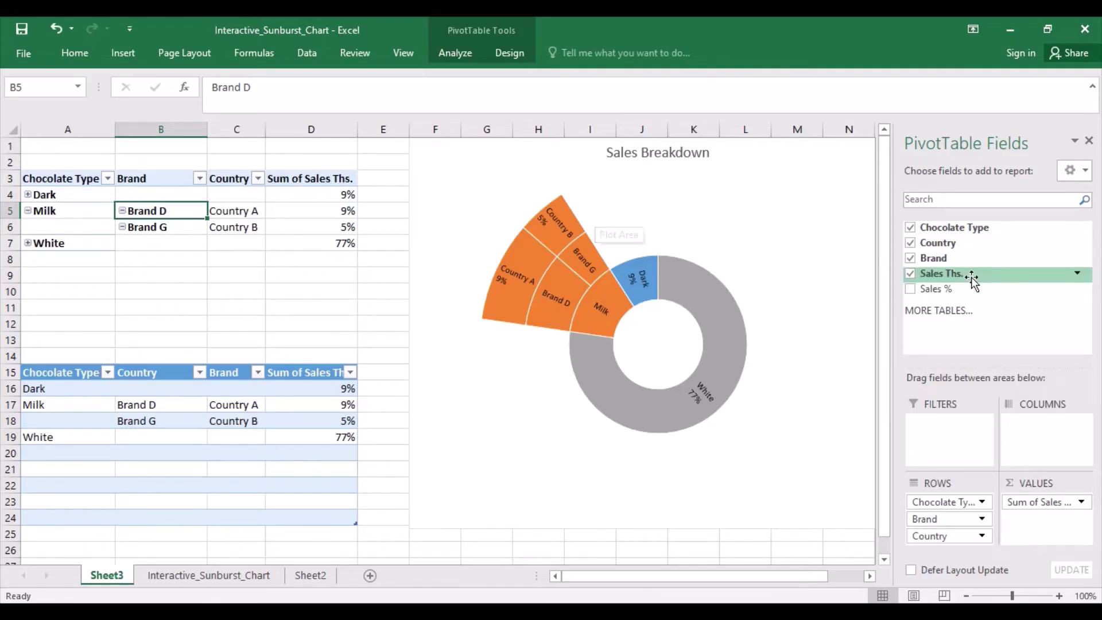
{"action": "left_click_drag", "start_coordinate": [957, 535], "coordinate": [962, 520]}
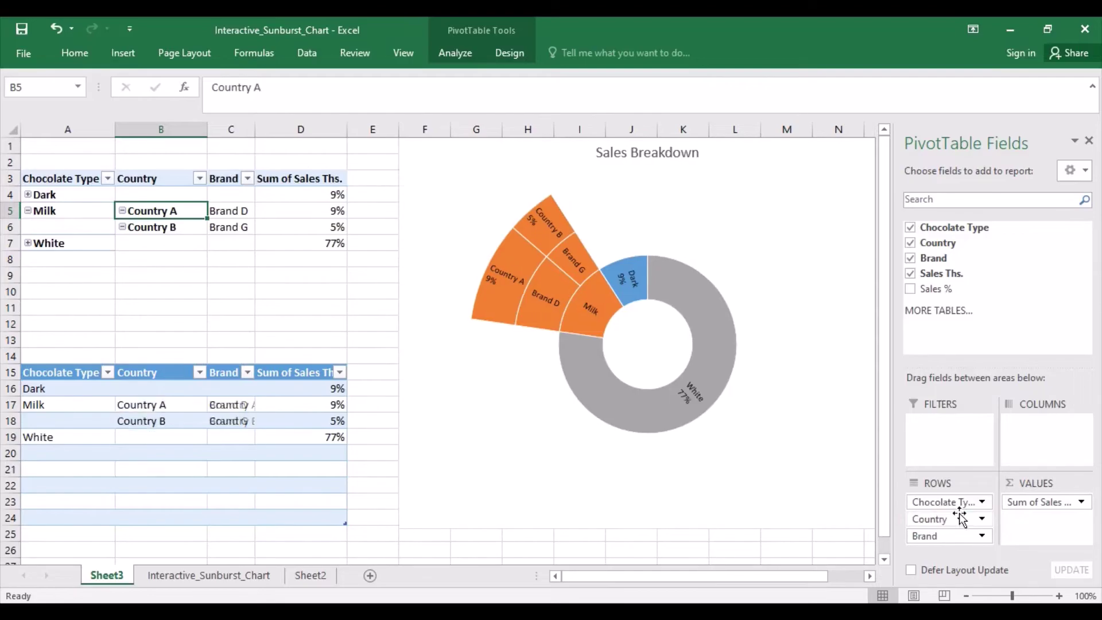
{"action": "left_click", "coordinate": [1089, 140]}
{"action": "left_click", "coordinate": [1000, 351]}
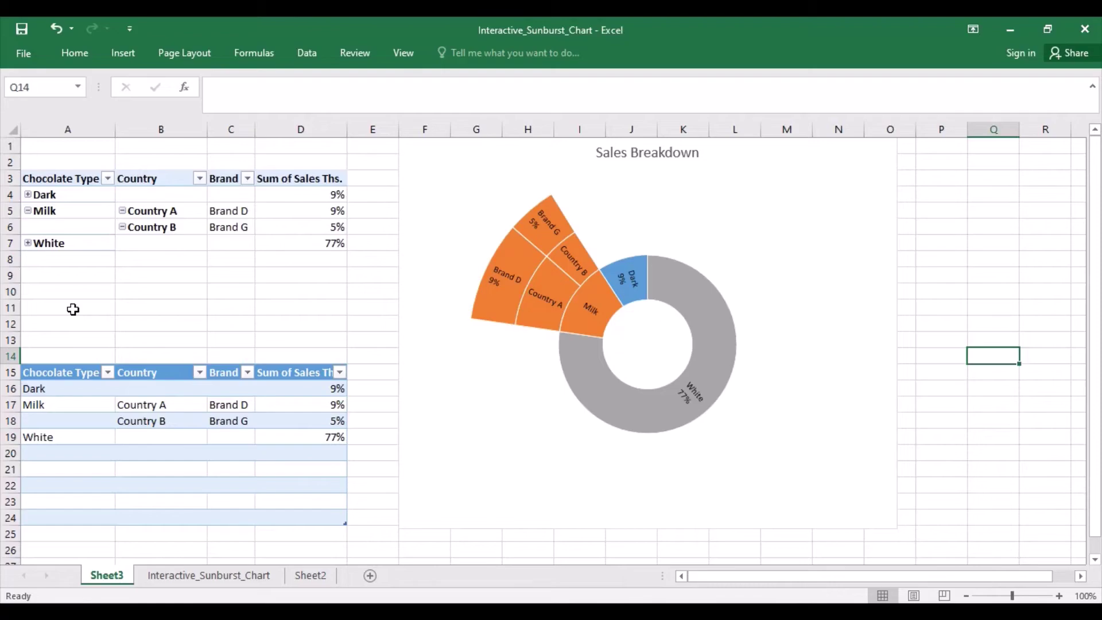
Step: Expand Dark and White in the pivot table and give the sunburst series a solid fill
{"action": "left_click", "coordinate": [27, 194]}
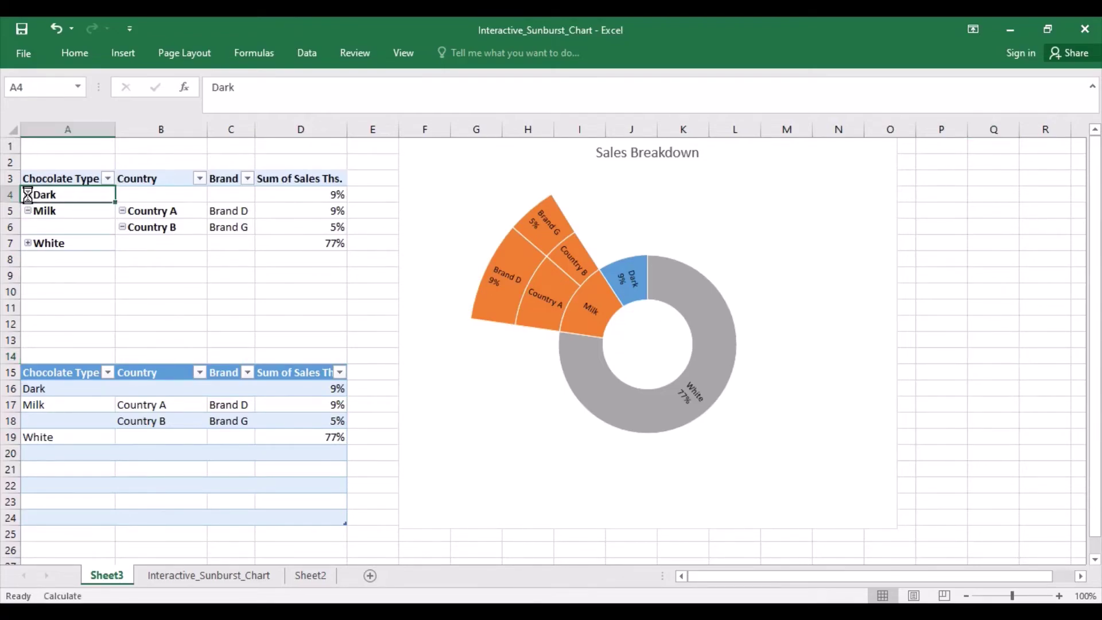
{"action": "left_click", "coordinate": [28, 243]}
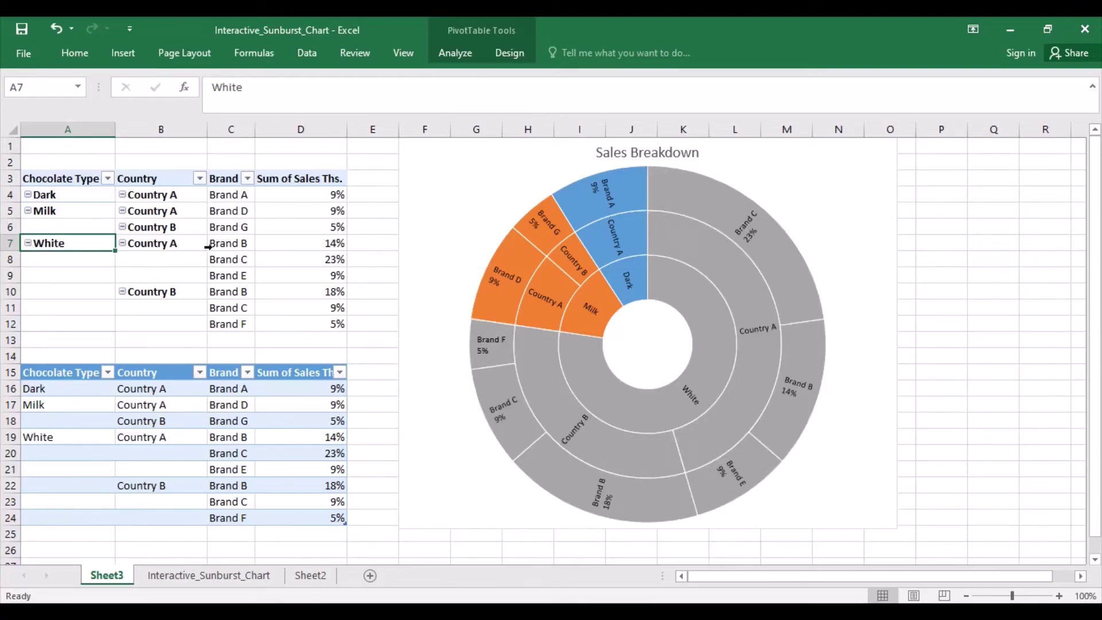
{"action": "left_click", "coordinate": [691, 297]}
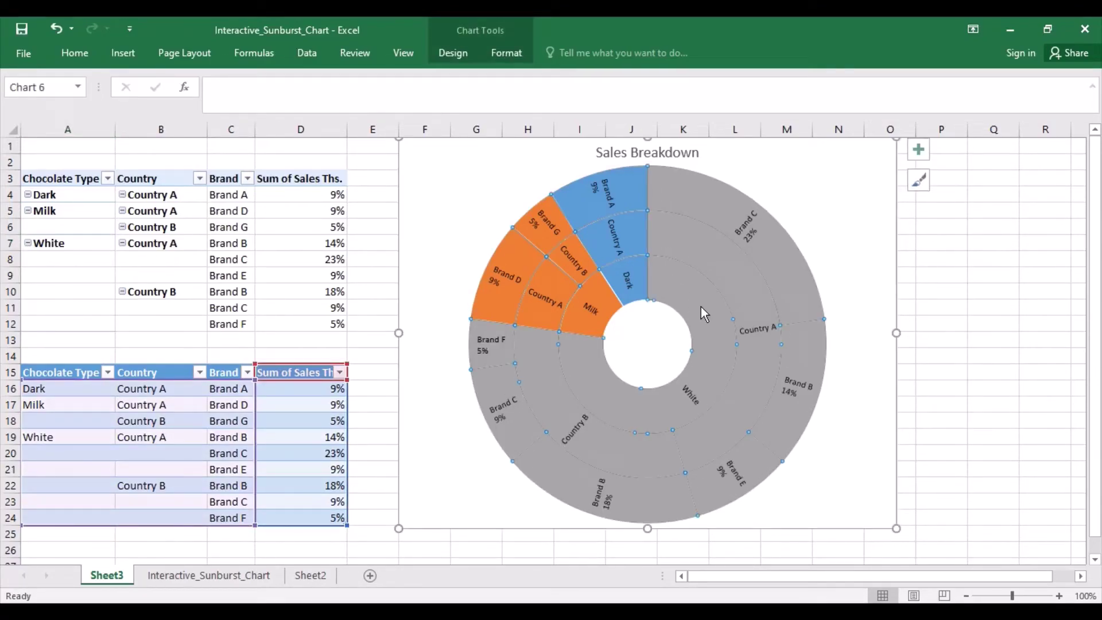
{"action": "right_click", "coordinate": [701, 306]}
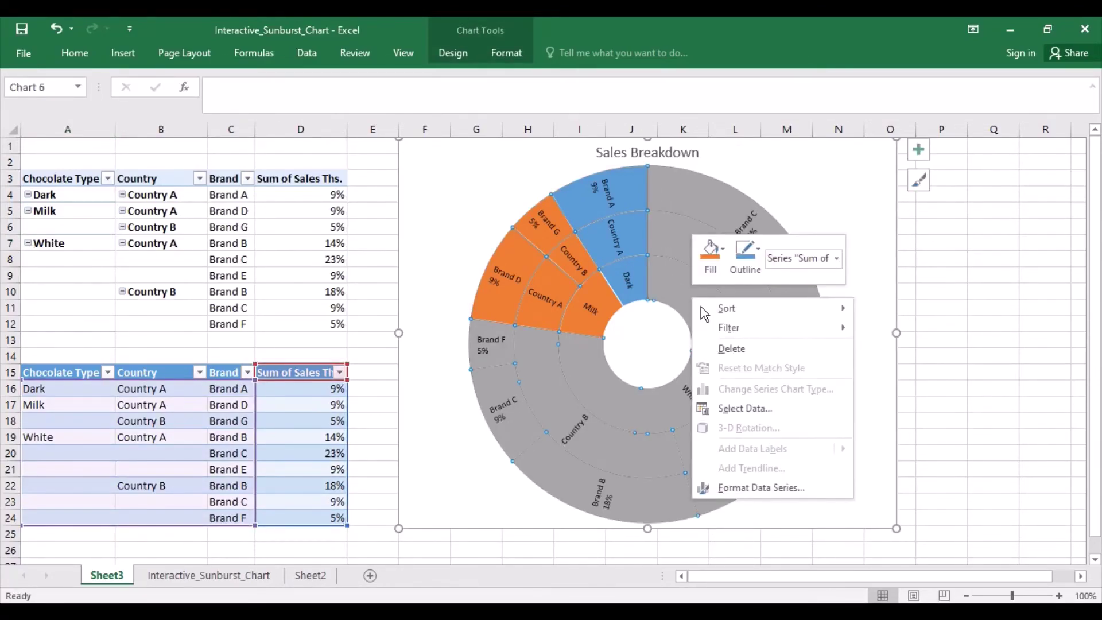
{"action": "left_click", "coordinate": [755, 489]}
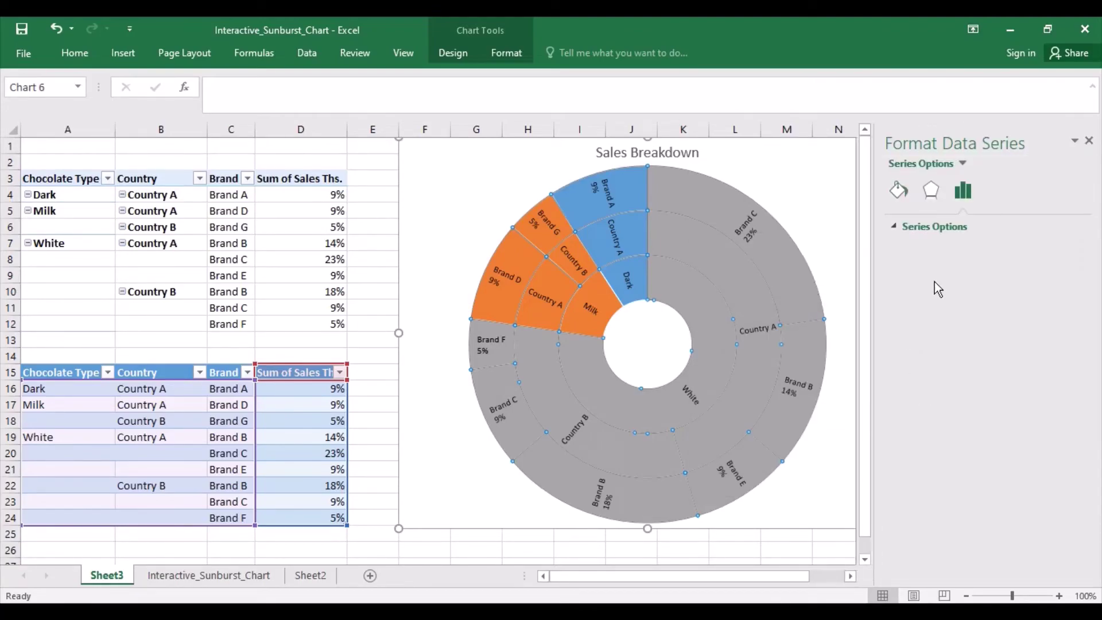
{"action": "left_click", "coordinate": [899, 196]}
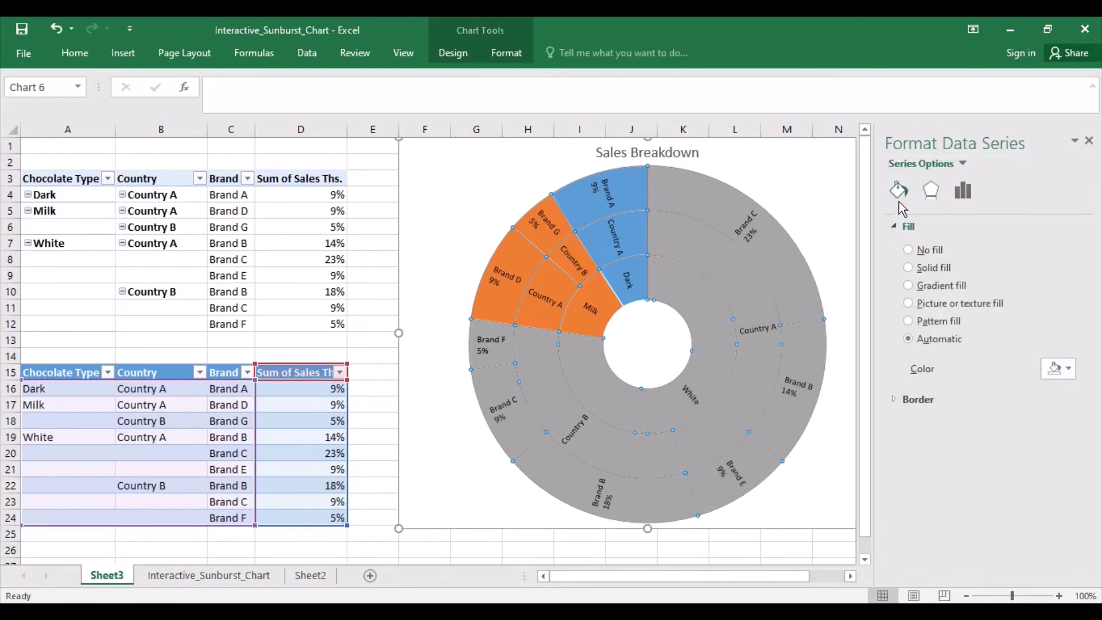
{"action": "left_click", "coordinate": [908, 268]}
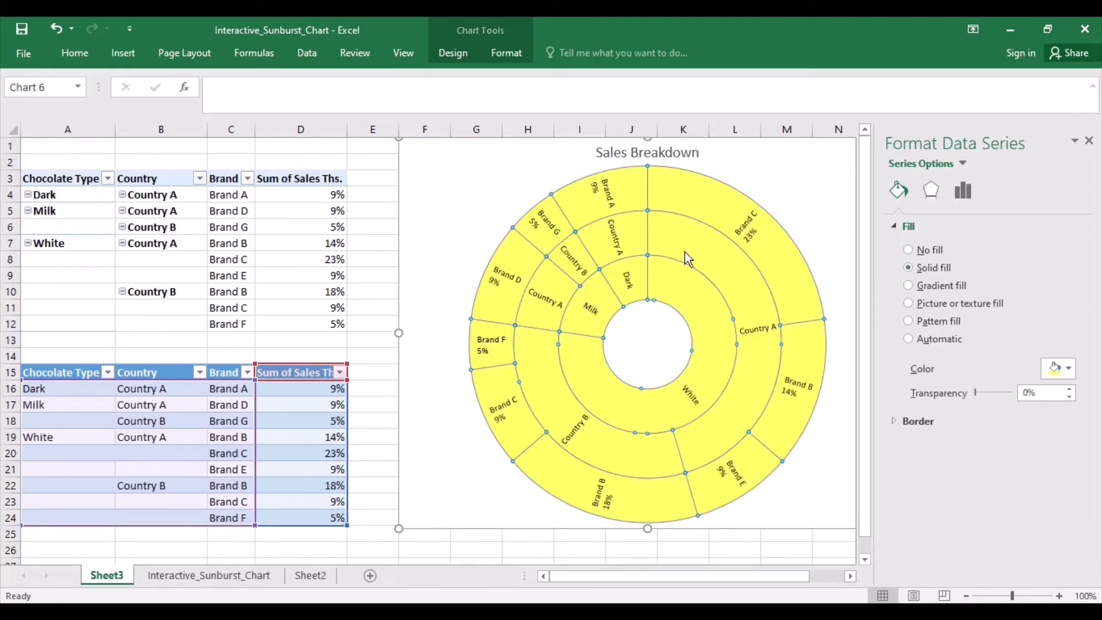
Step: Colour the Dark segment dark brown and the Milk branch brown
{"action": "left_click", "coordinate": [642, 273]}
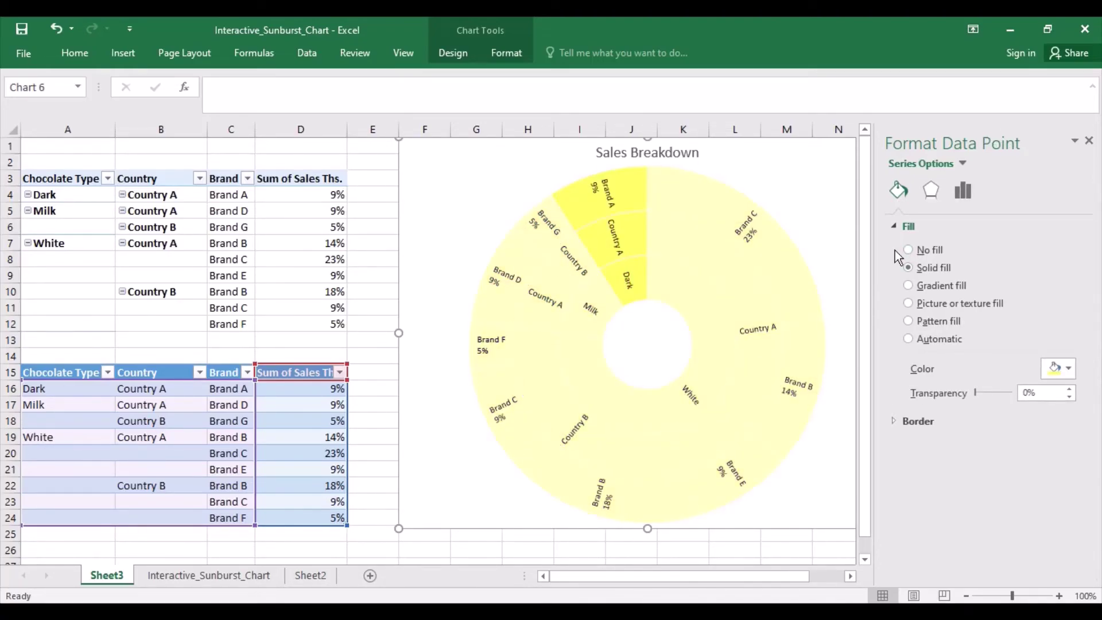
{"action": "left_click", "coordinate": [1071, 368]}
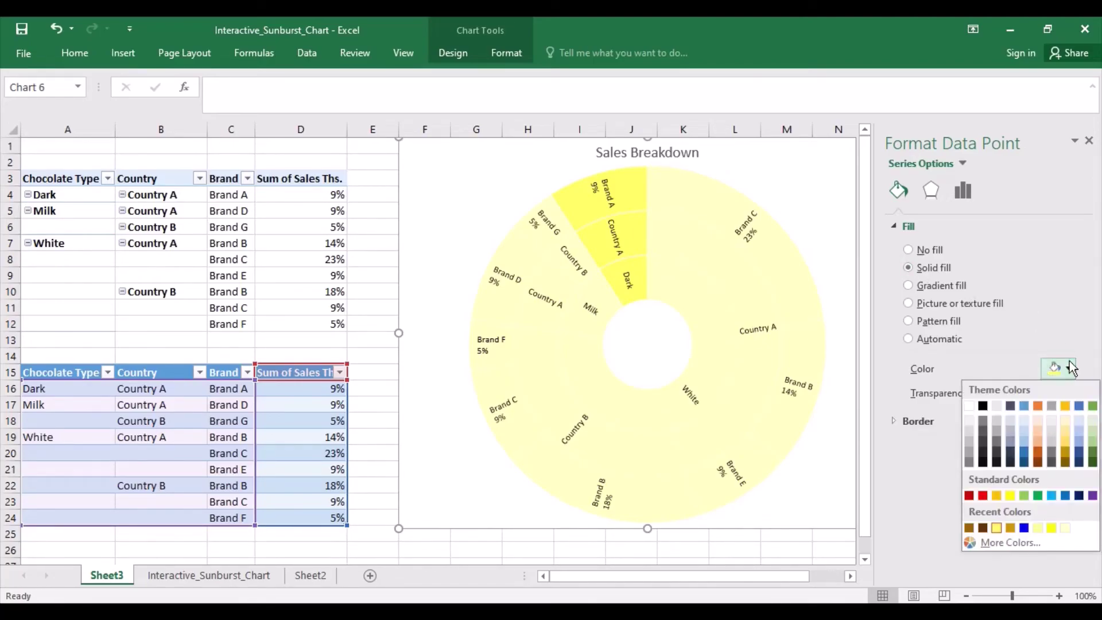
{"action": "left_click", "coordinate": [983, 528]}
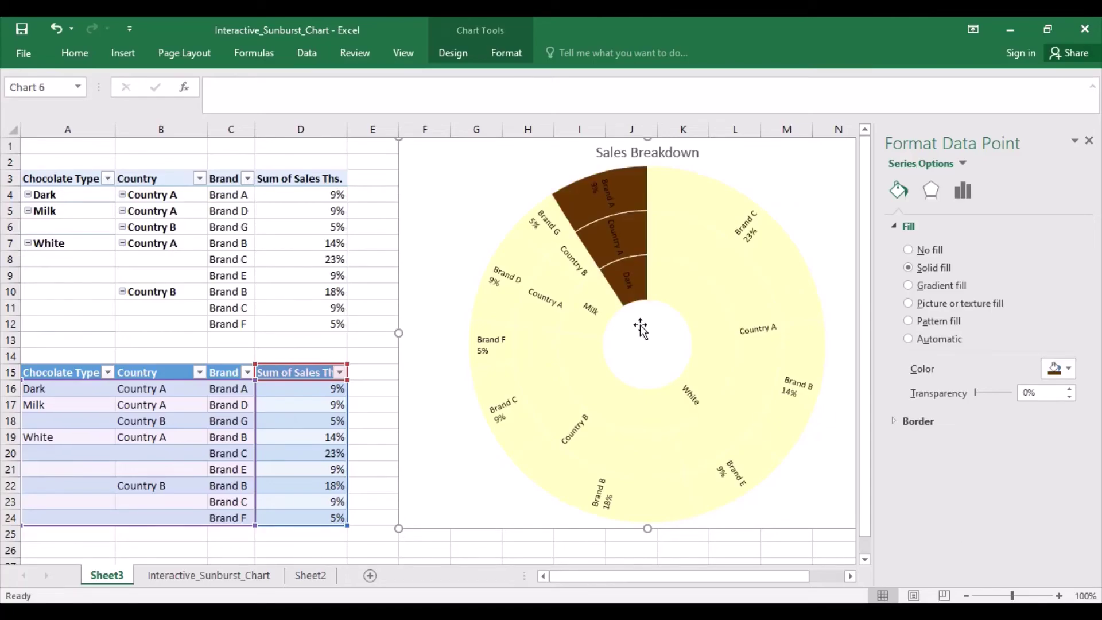
{"action": "left_click", "coordinate": [604, 299]}
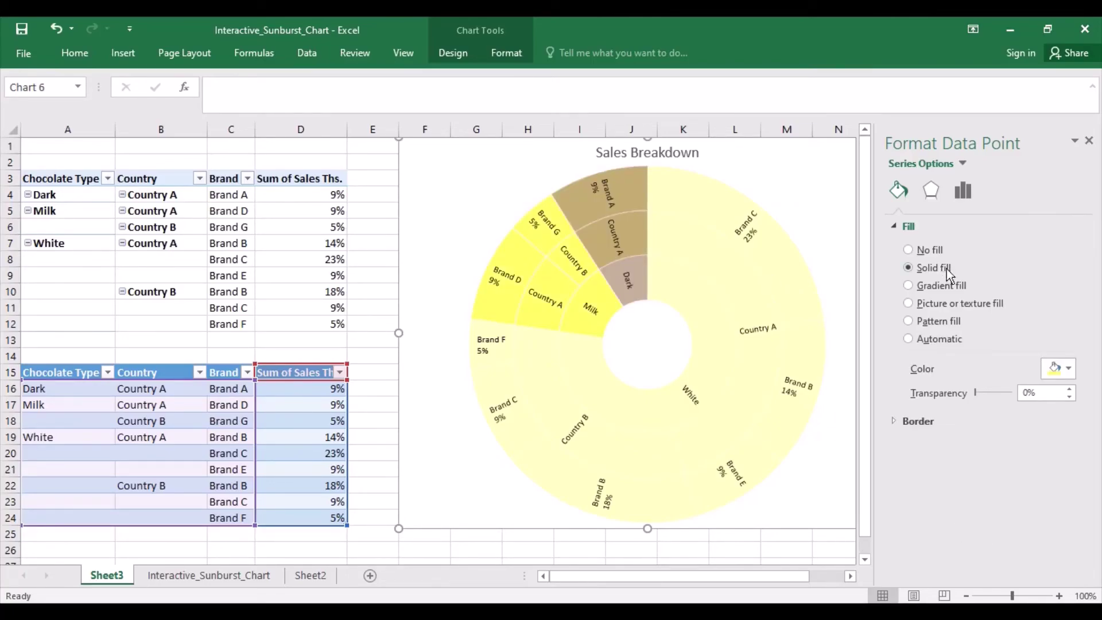
{"action": "left_click", "coordinate": [1070, 368]}
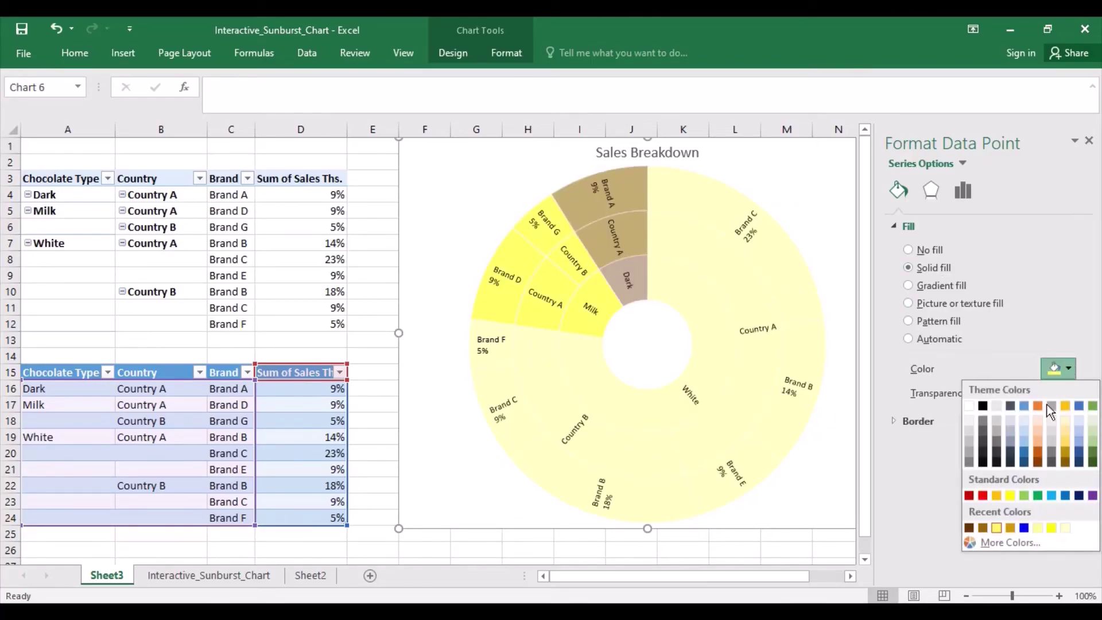
{"action": "left_click", "coordinate": [986, 529]}
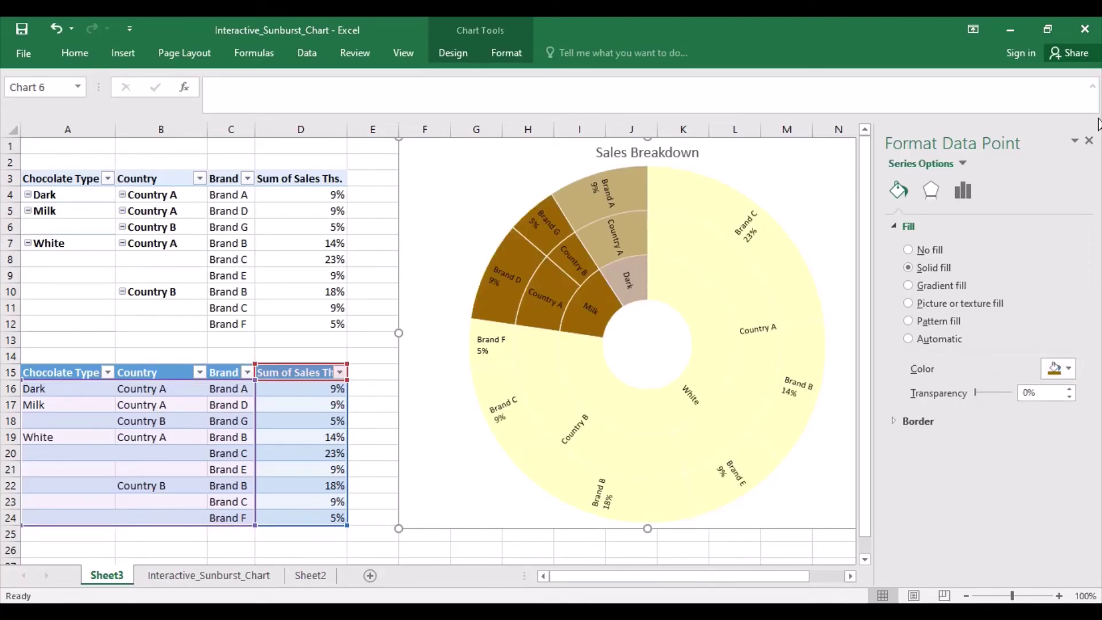
{"action": "left_click", "coordinate": [1089, 141]}
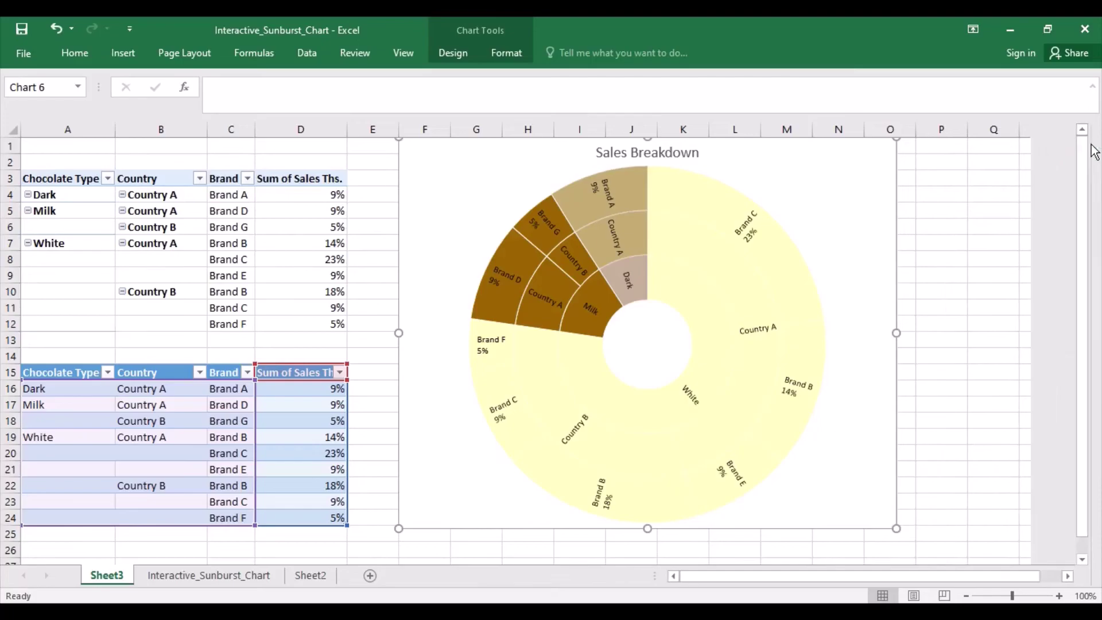
{"action": "left_click", "coordinate": [985, 318]}
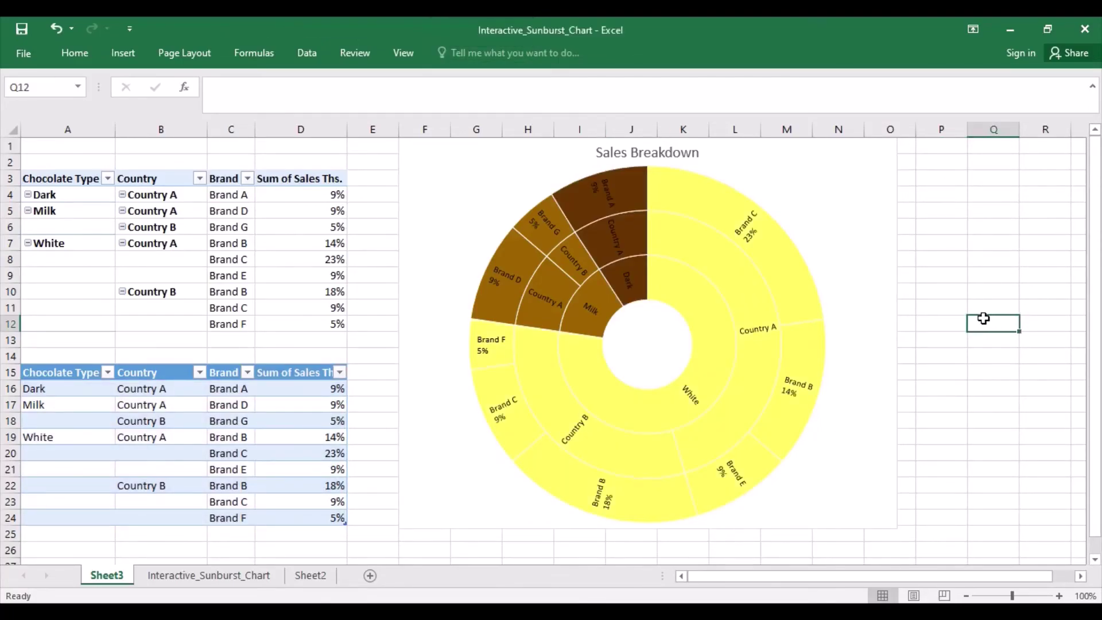
Step: Collapse White, Milk and Dark in the pivot table, leaving only Milk expanded
{"action": "left_click", "coordinate": [28, 244]}
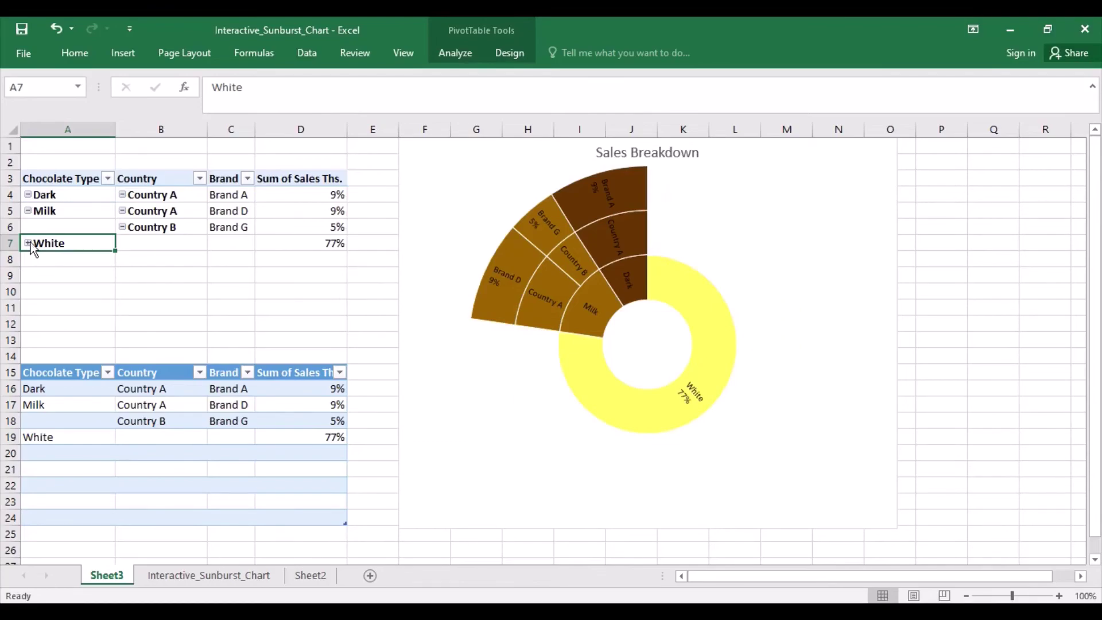
{"action": "left_click", "coordinate": [28, 210]}
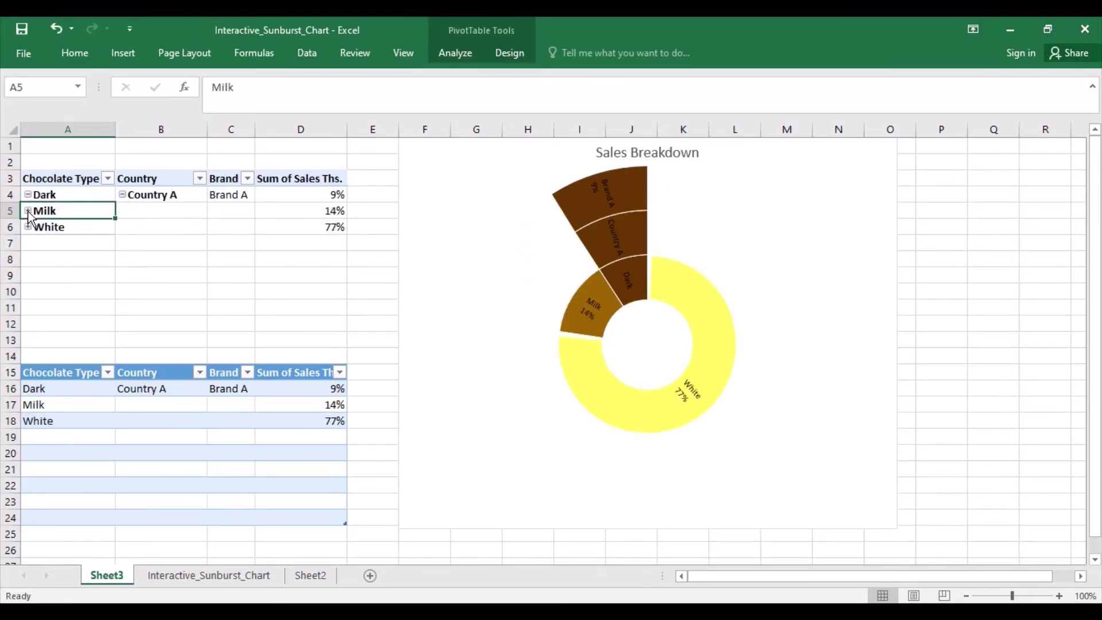
{"action": "left_click", "coordinate": [27, 196]}
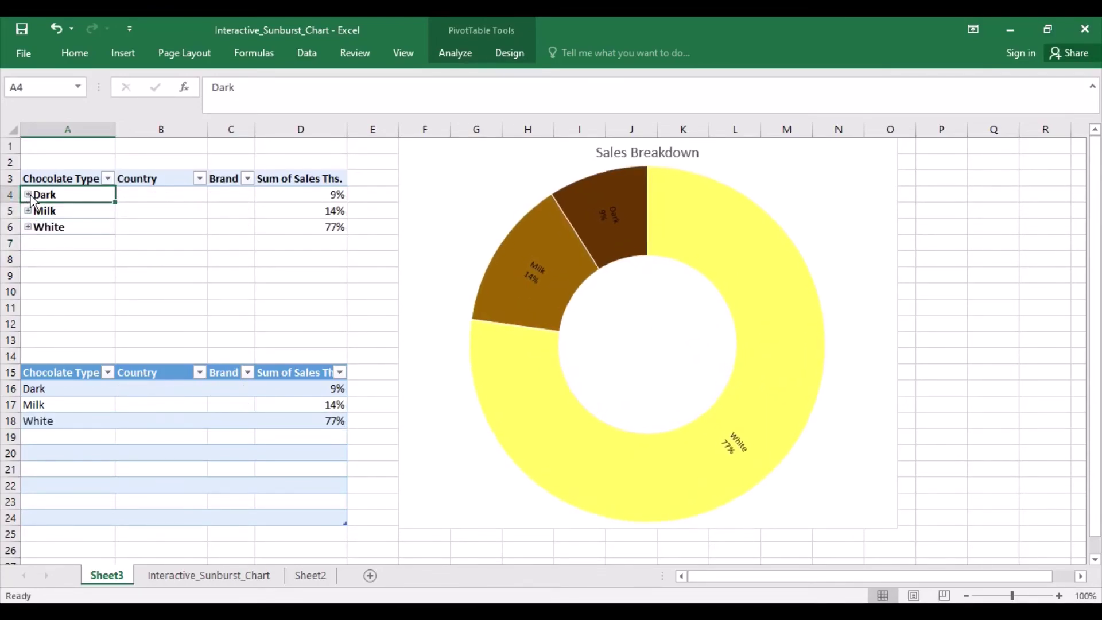
{"action": "left_click", "coordinate": [27, 211]}
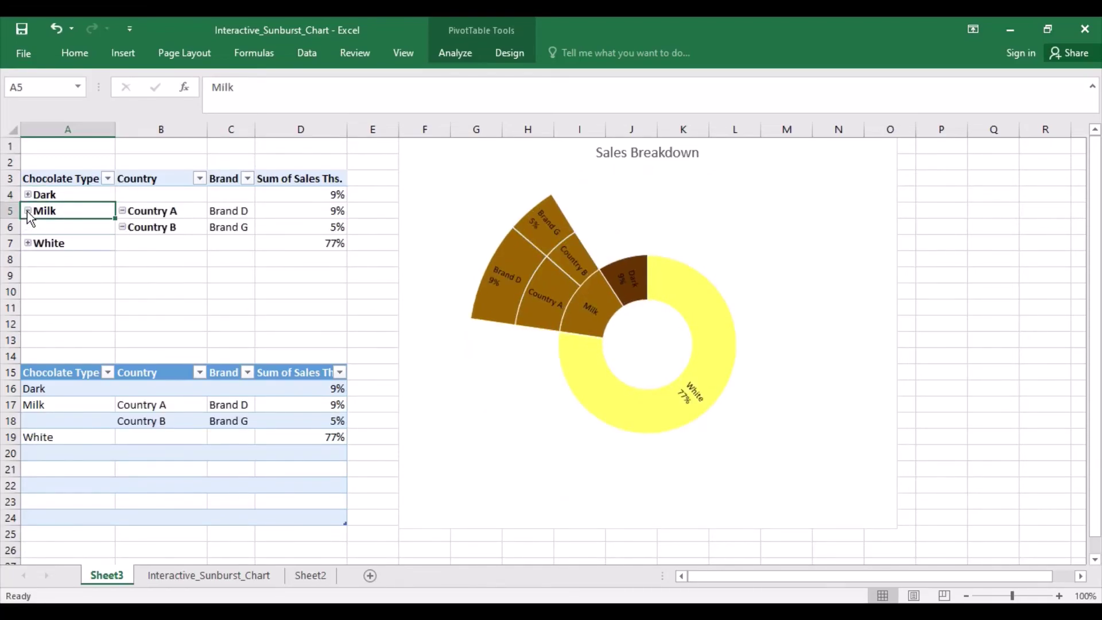
Step: Hide the worksheet gridlines
{"action": "left_click", "coordinate": [402, 48]}
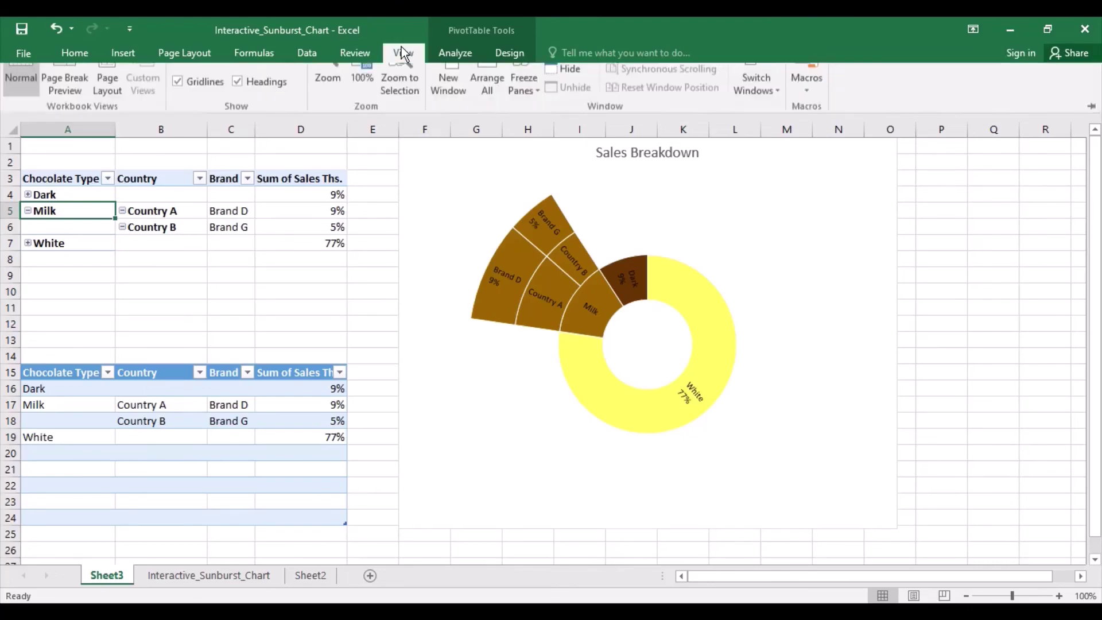
{"action": "left_click", "coordinate": [177, 106]}
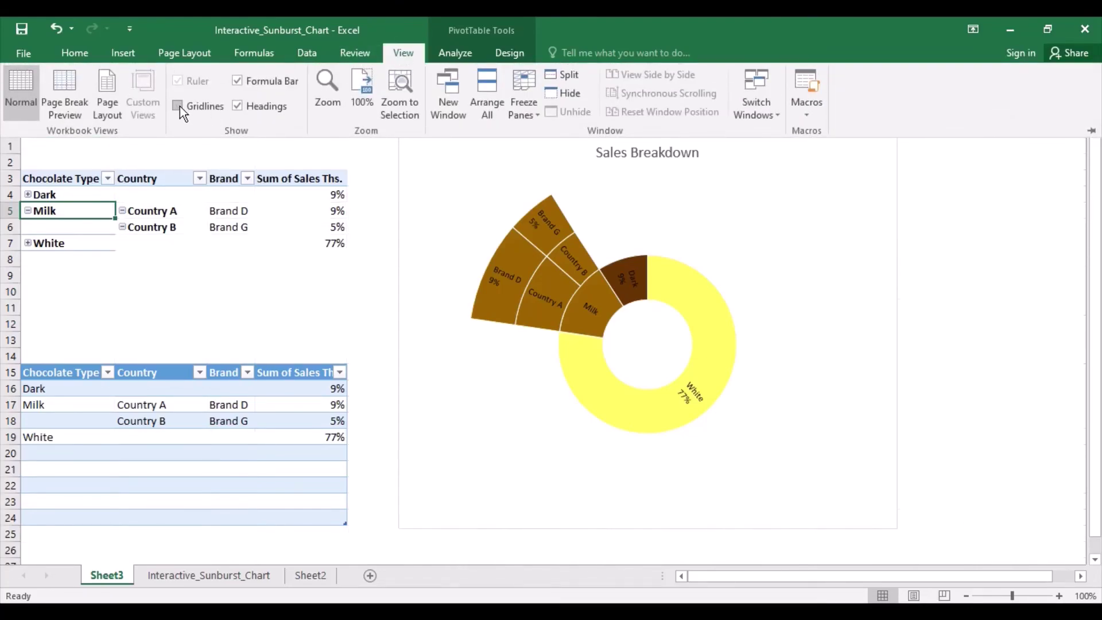
{"action": "key", "text": "Escape"}
Step: Set the Sales Breakdown chart title to 18-point font
{"action": "left_click", "coordinate": [638, 154]}
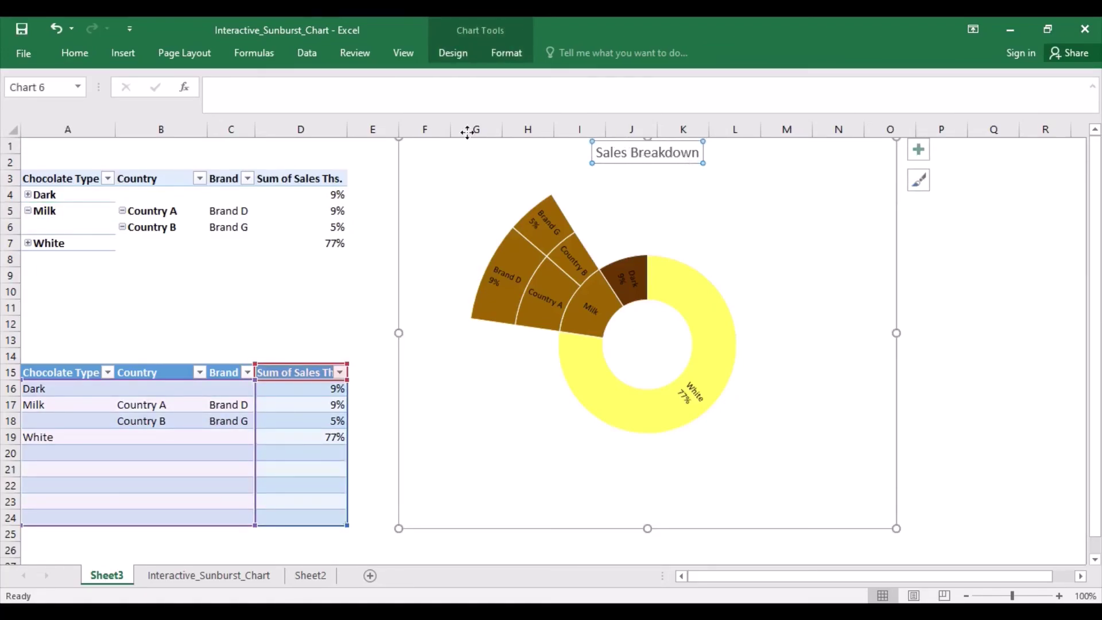
{"action": "left_click", "coordinate": [81, 60]}
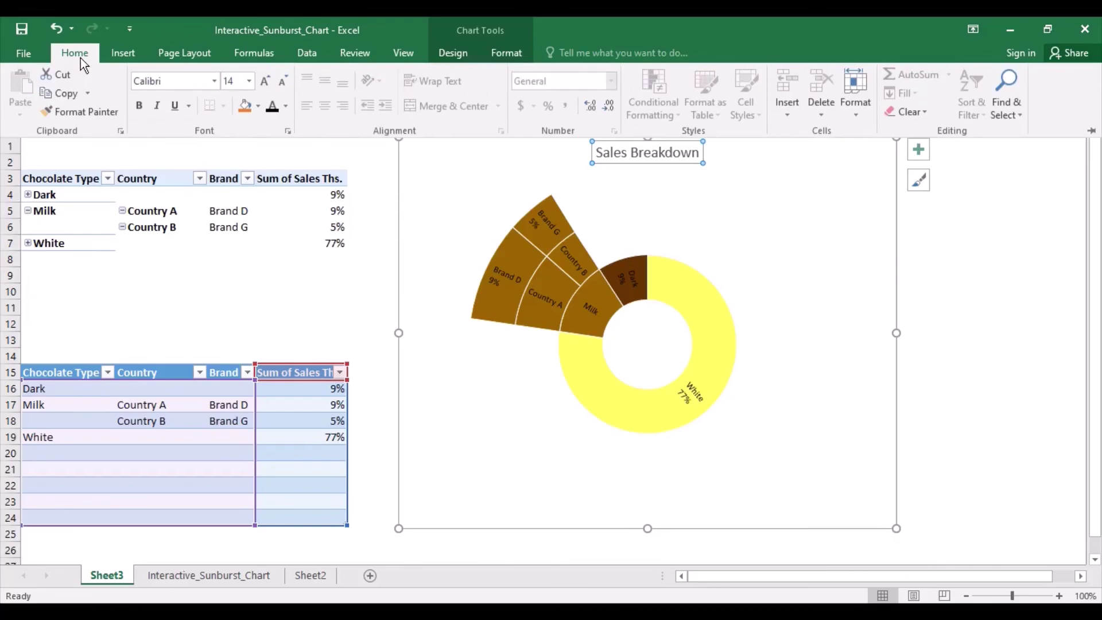
{"action": "left_click", "coordinate": [251, 81]}
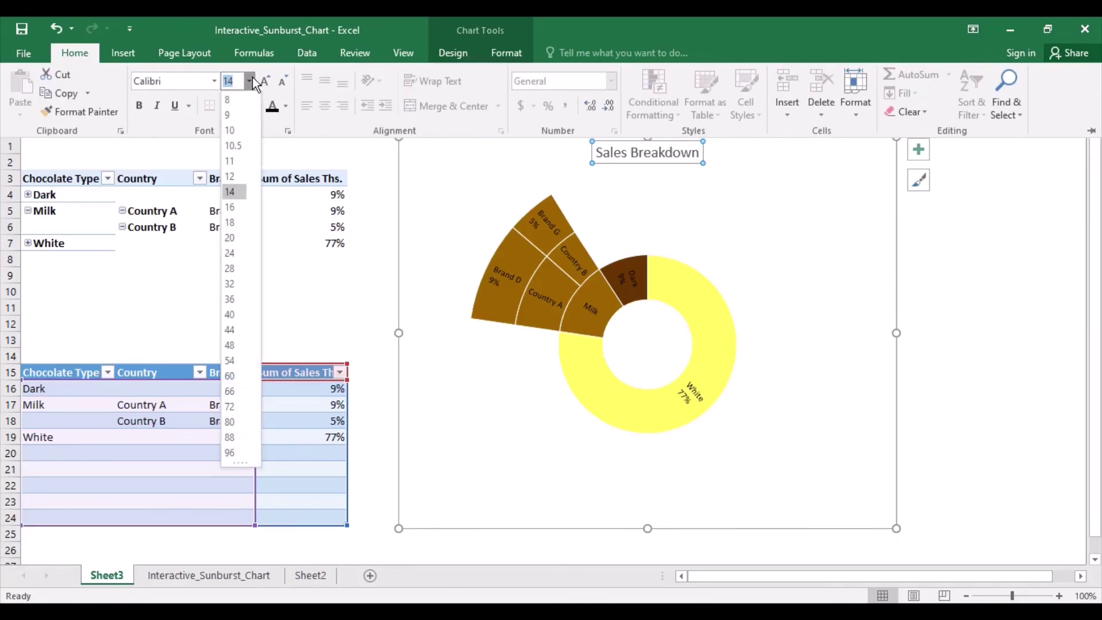
{"action": "left_click", "coordinate": [235, 222]}
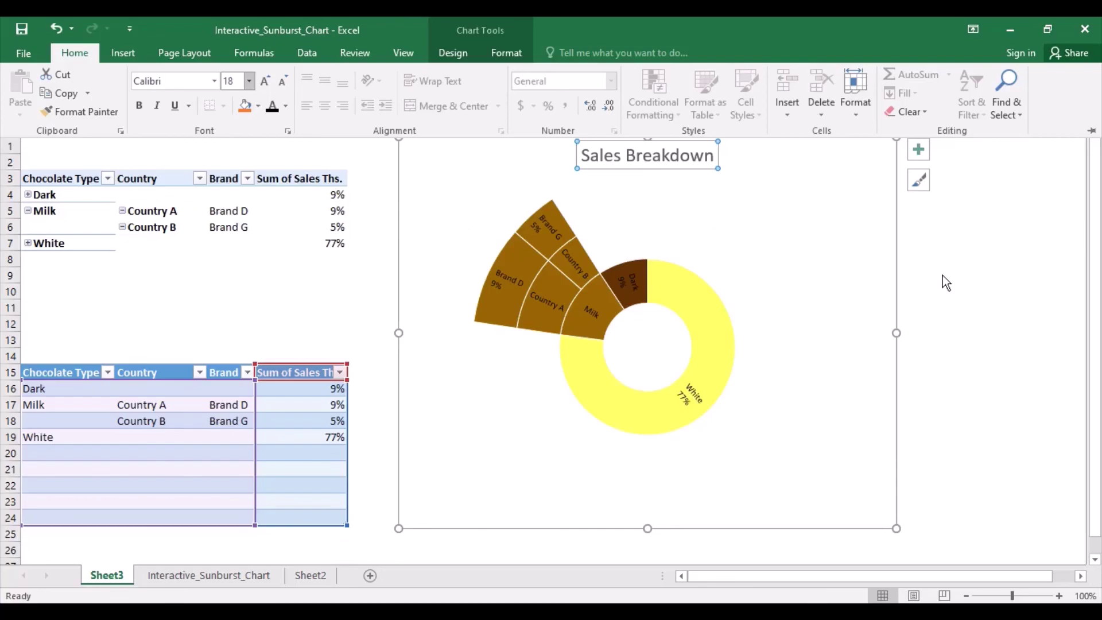
{"action": "key", "text": "ctrl+F1"}
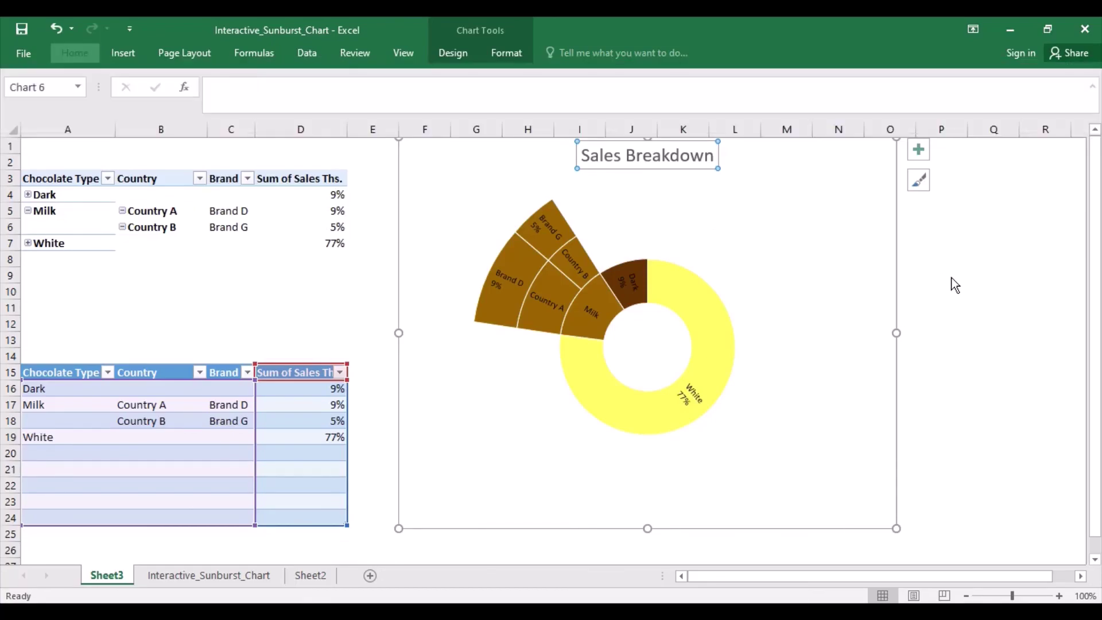
Step: Deselect the chart and switch to Sheet2
{"action": "left_click", "coordinate": [951, 277]}
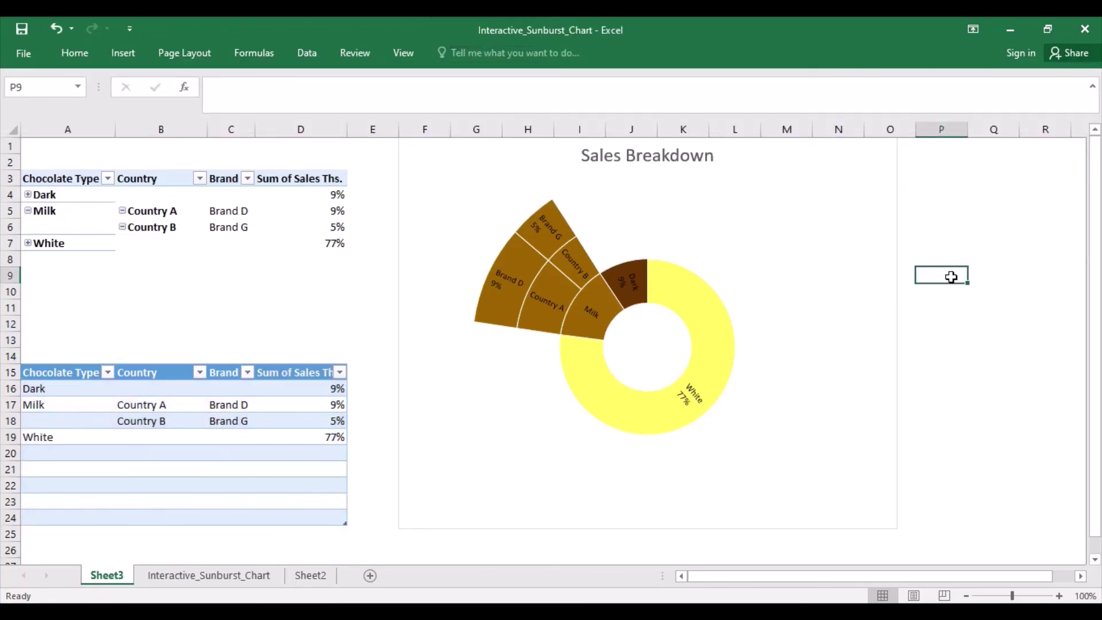
{"action": "left_click", "coordinate": [981, 455]}
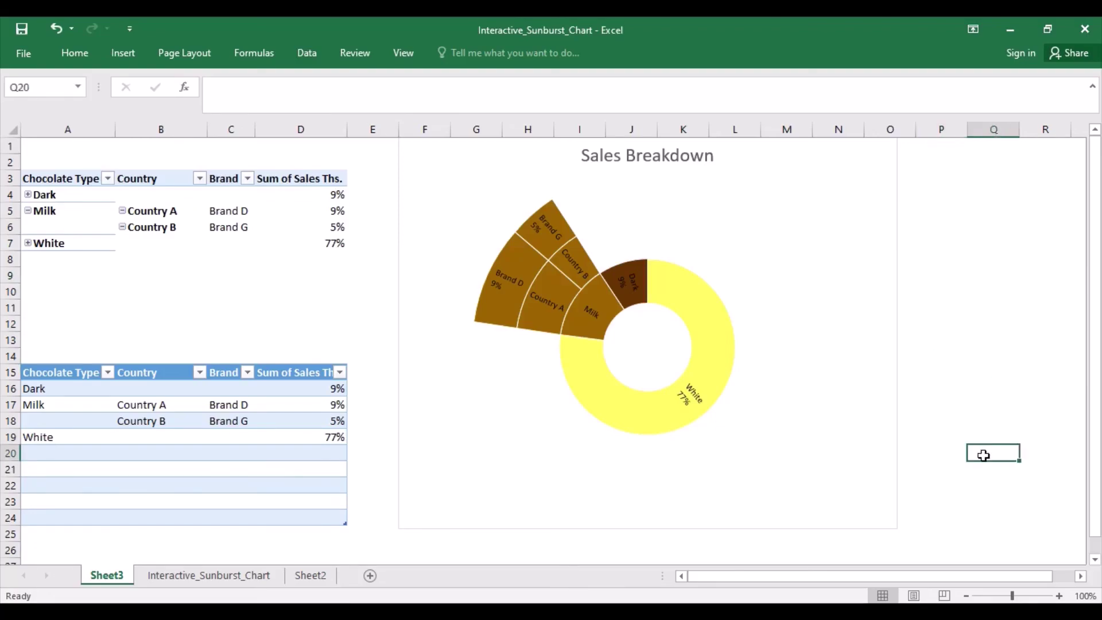